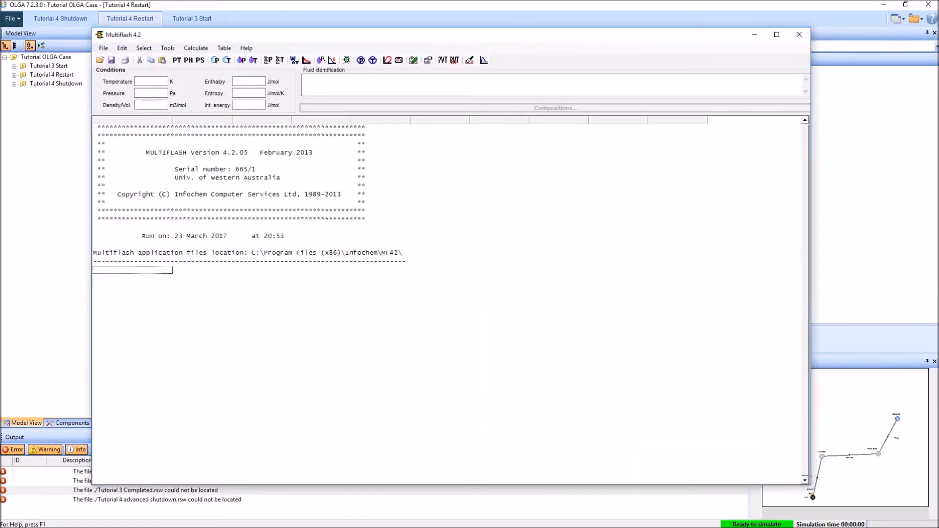
# - Load the problem file BLACKOILWITHWATER.MFL from the OLGA Tutorial folder
pyautogui.click(99, 60)
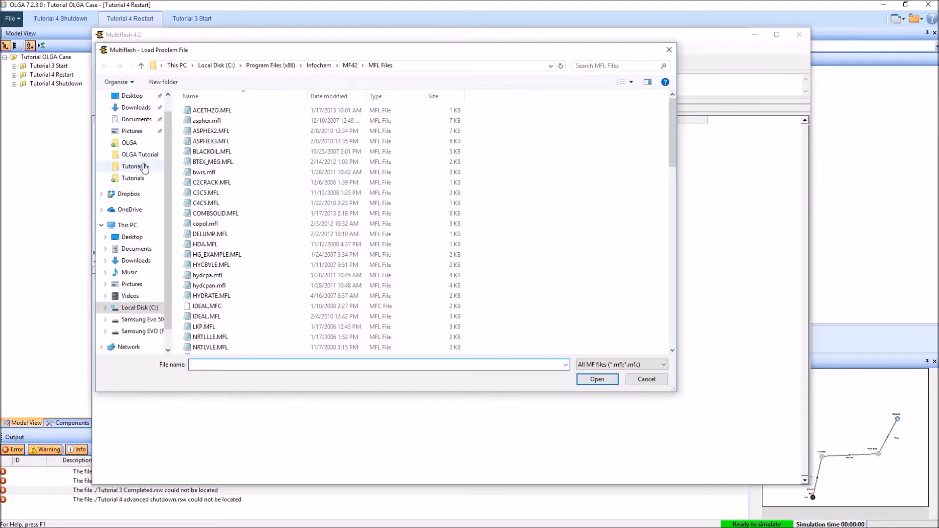
pyautogui.click(132, 154)
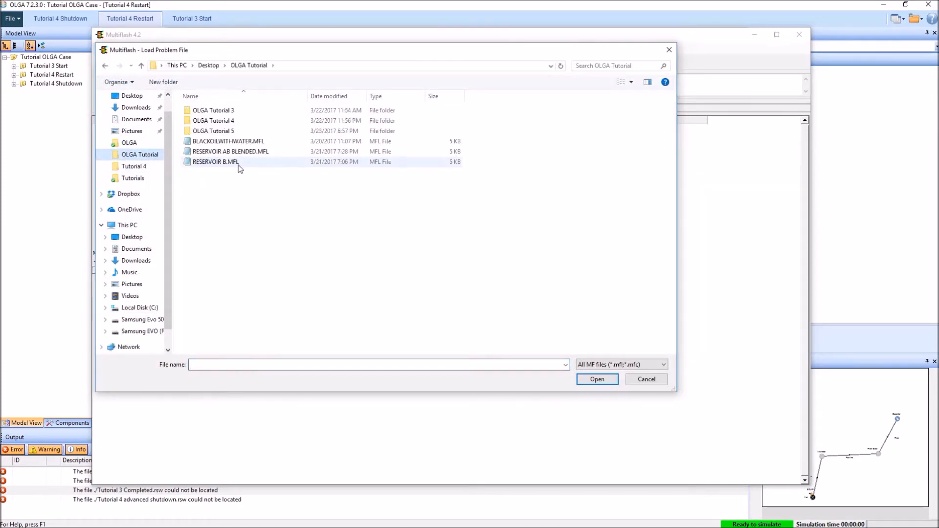
pyautogui.click(237, 141)
pyautogui.click(608, 386)
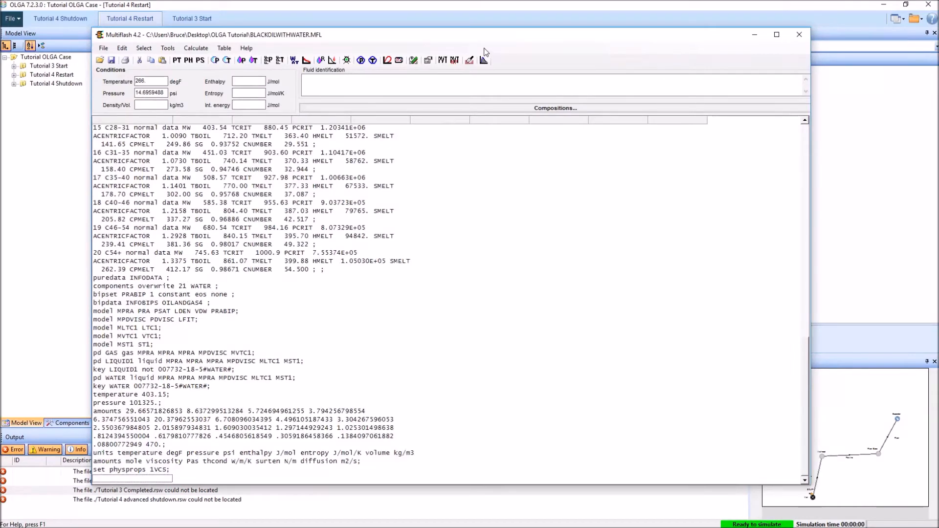
pyautogui.moveTo(511, 39)
pyautogui.mouseDown()
pyautogui.moveTo(480, 399)
pyautogui.moveTo(509, 42)
pyautogui.mouseUp()
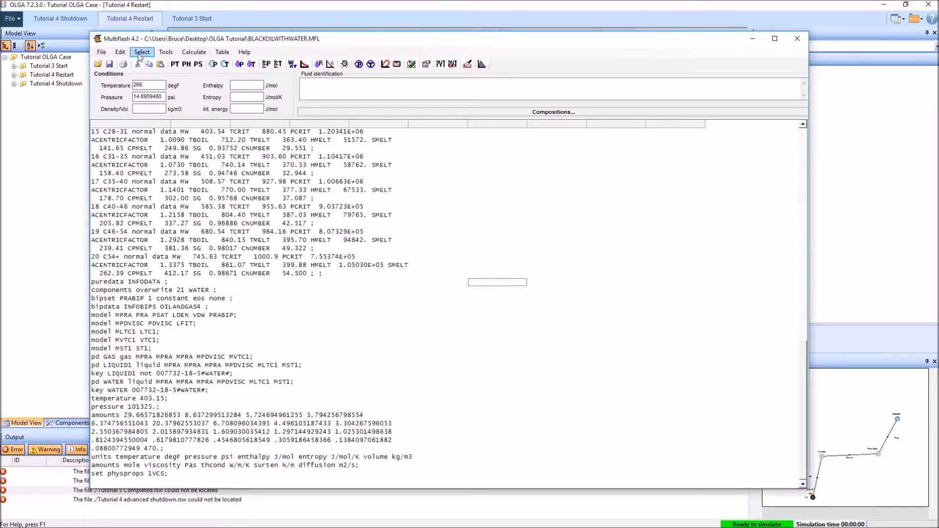
# - Define the CPA-Infochem hydrates model set with Pedersen viscosity and mixing rules for both thermal conductivity and surface tension
pyautogui.click(140, 55)
pyautogui.click(162, 108)
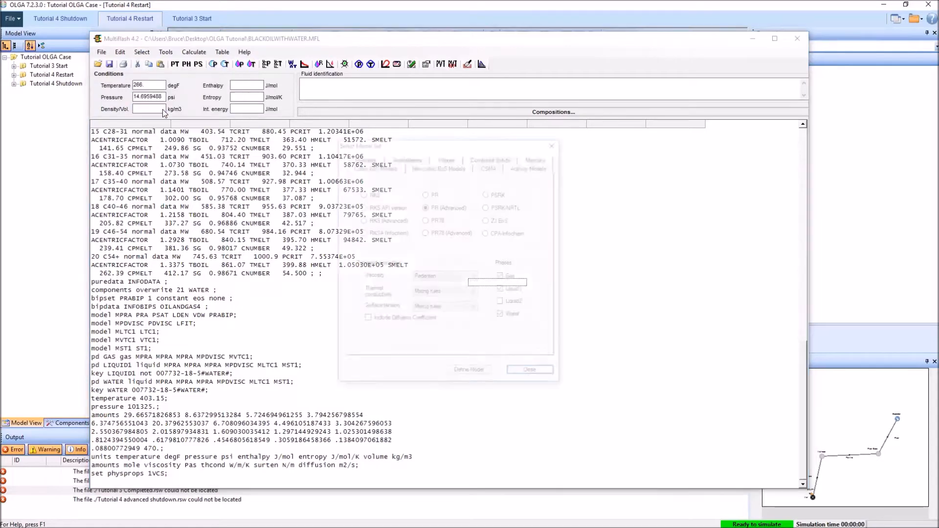
pyautogui.click(366, 160)
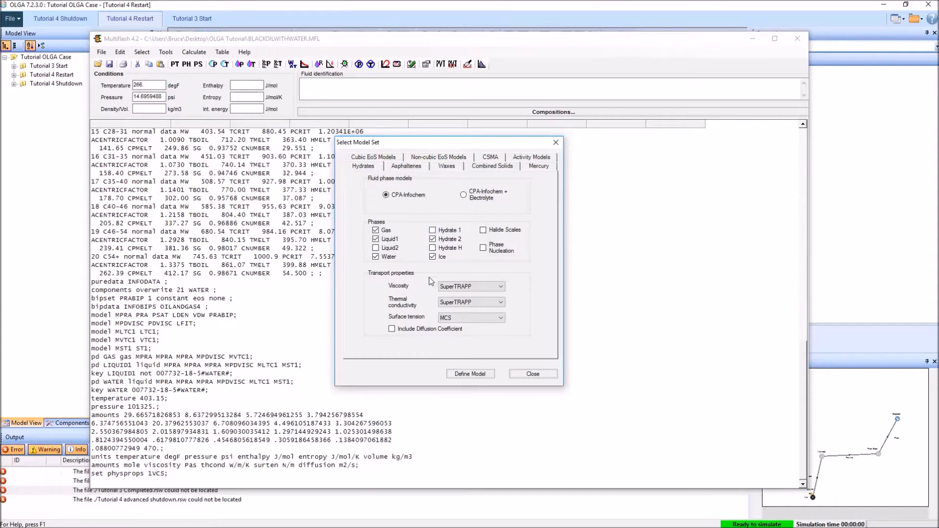
pyautogui.click(470, 287)
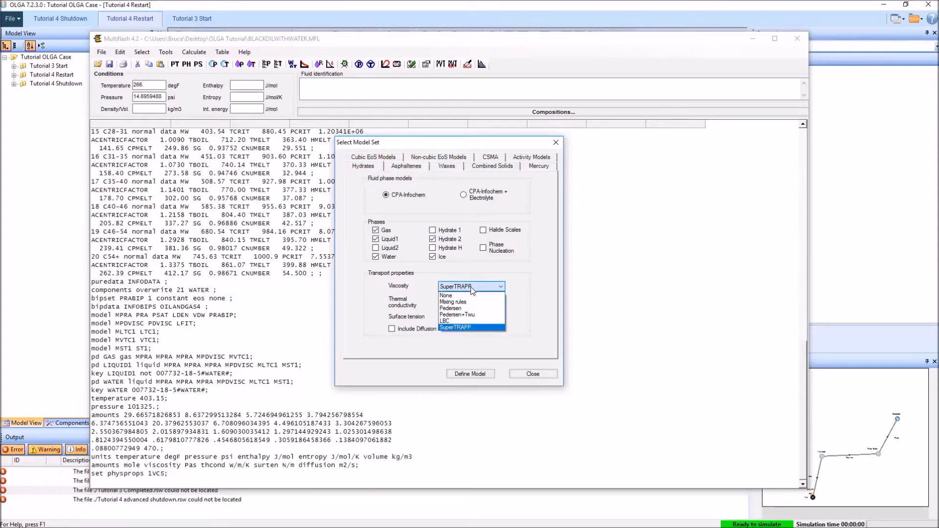
pyautogui.click(484, 308)
pyautogui.click(469, 301)
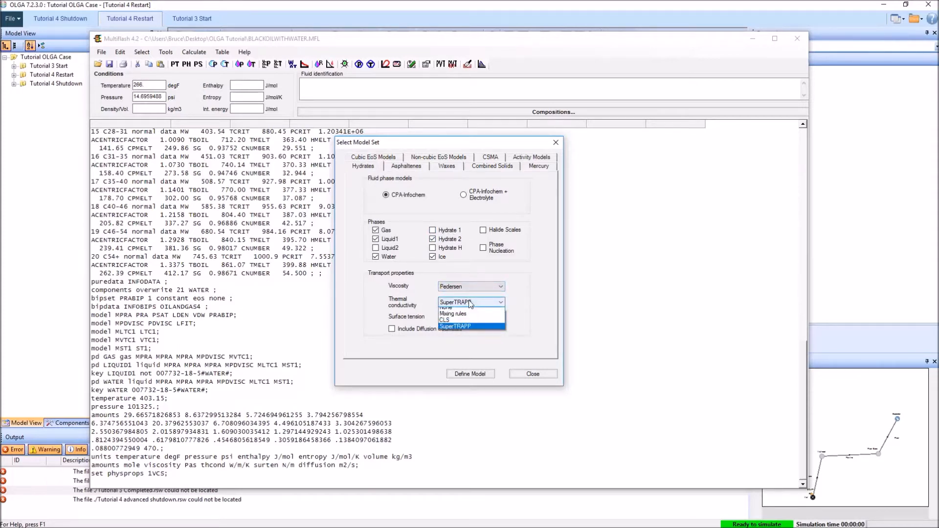
pyautogui.click(471, 318)
pyautogui.click(468, 317)
pyautogui.click(468, 333)
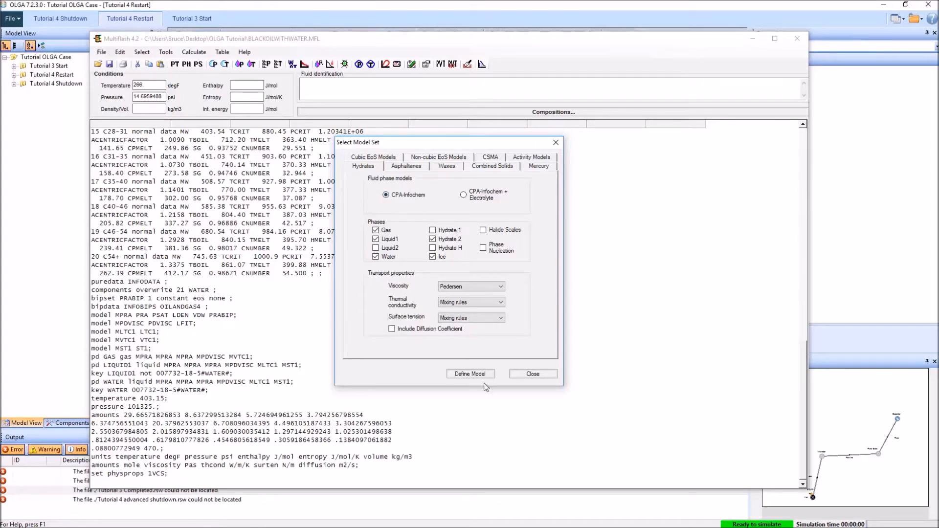
pyautogui.click(469, 375)
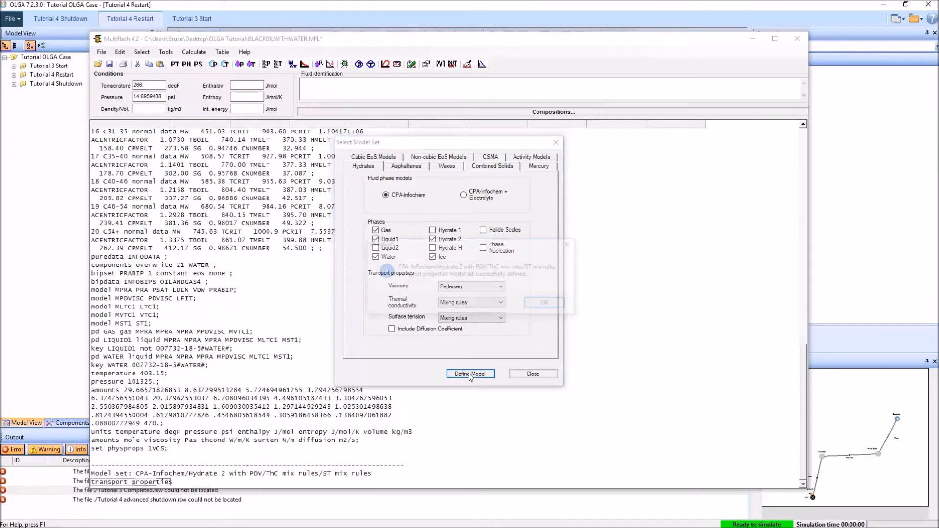
pyautogui.click(557, 304)
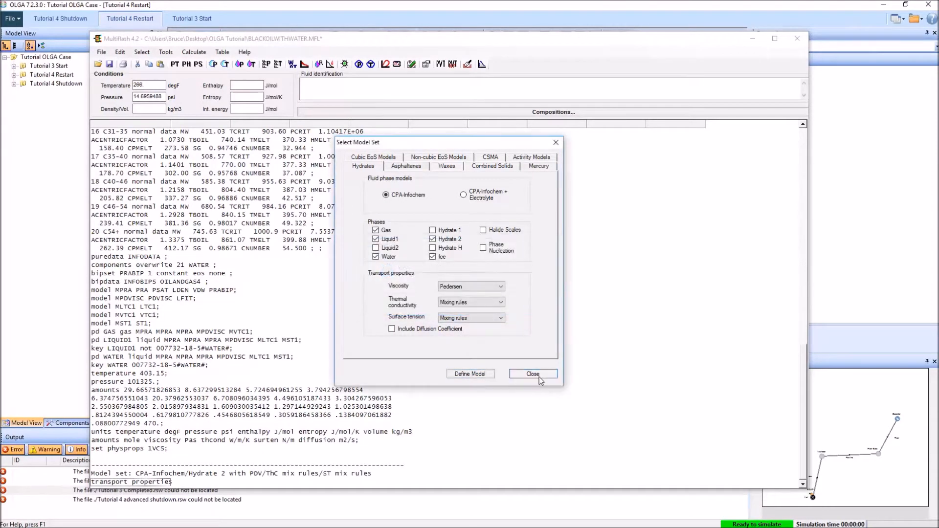
pyautogui.click(533, 375)
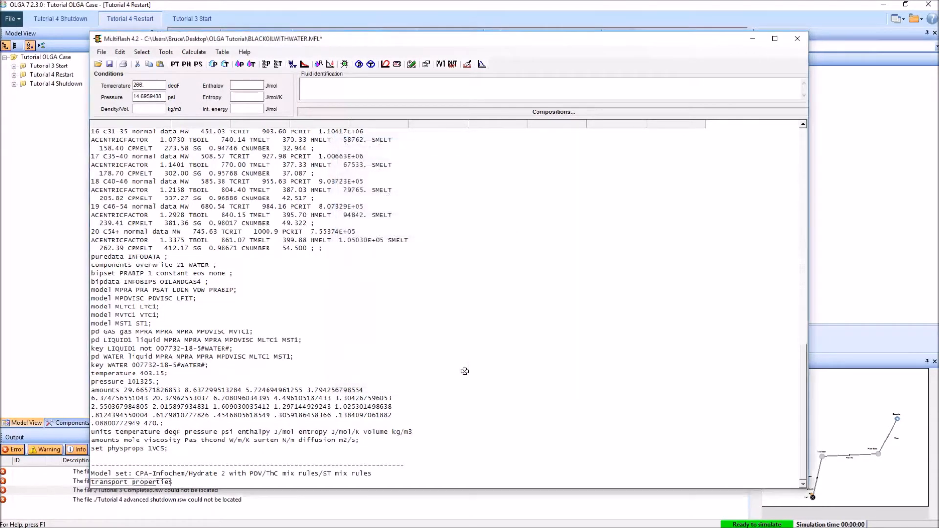
# - Display the fluid compositions and set the session units to degC for temperature and bar for pressure
pyautogui.click(545, 115)
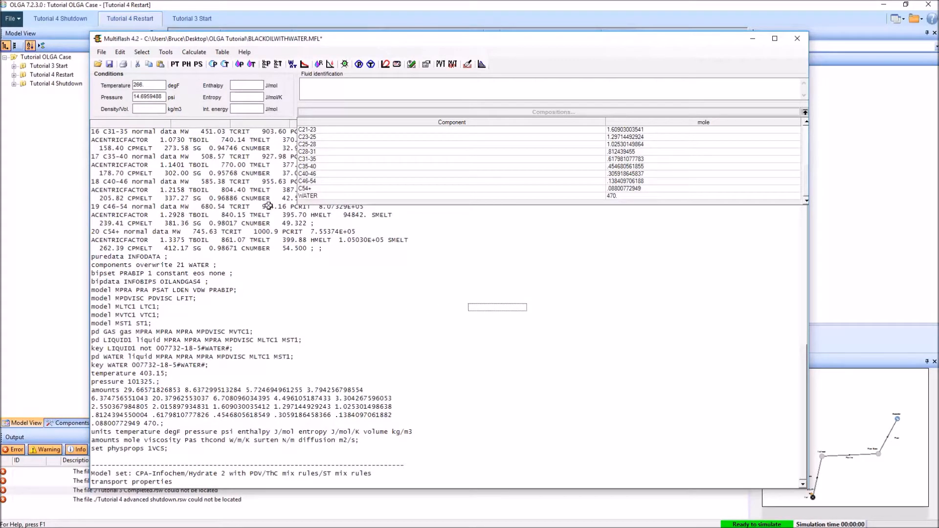
pyautogui.click(142, 52)
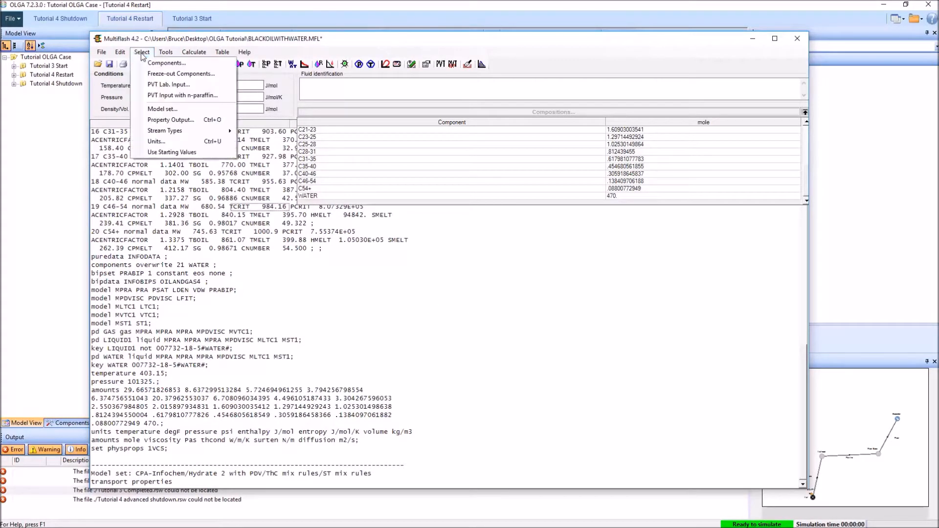
pyautogui.click(171, 142)
pyautogui.click(160, 141)
pyautogui.click(197, 141)
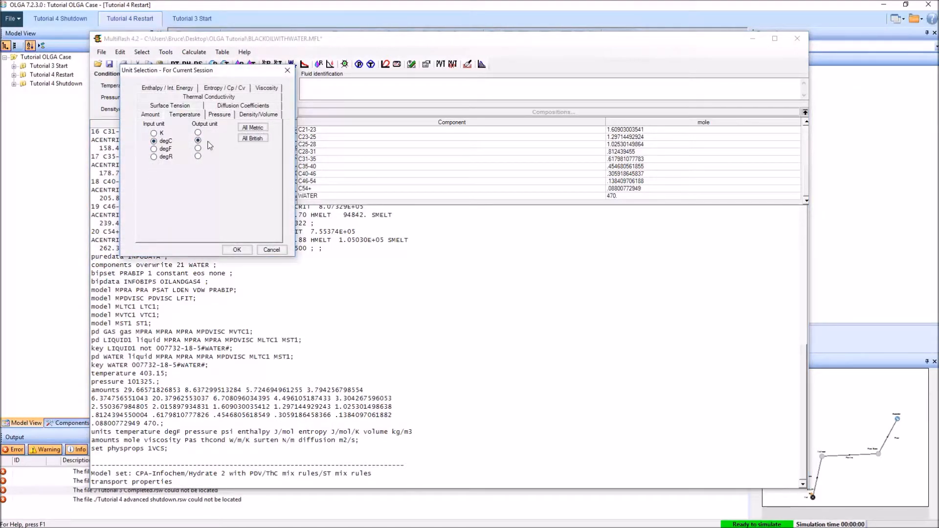
pyautogui.click(221, 115)
pyautogui.click(165, 157)
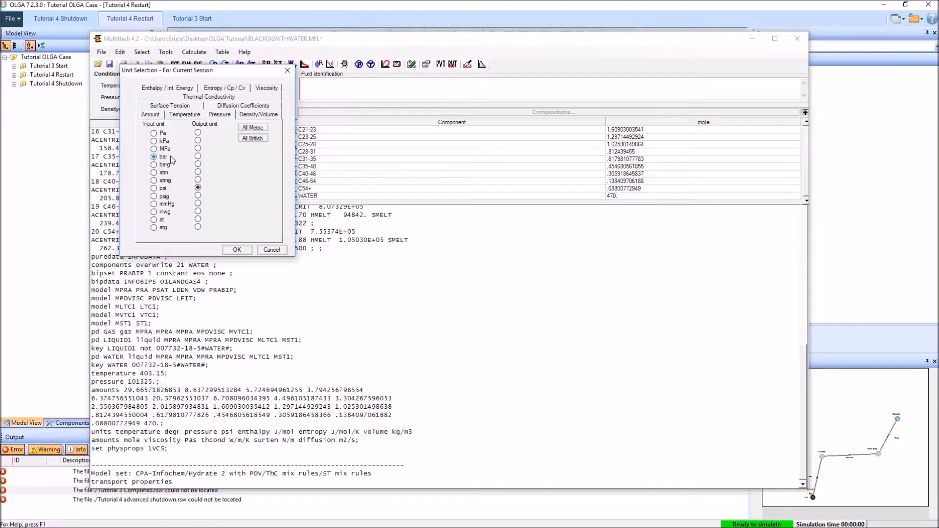
pyautogui.click(237, 250)
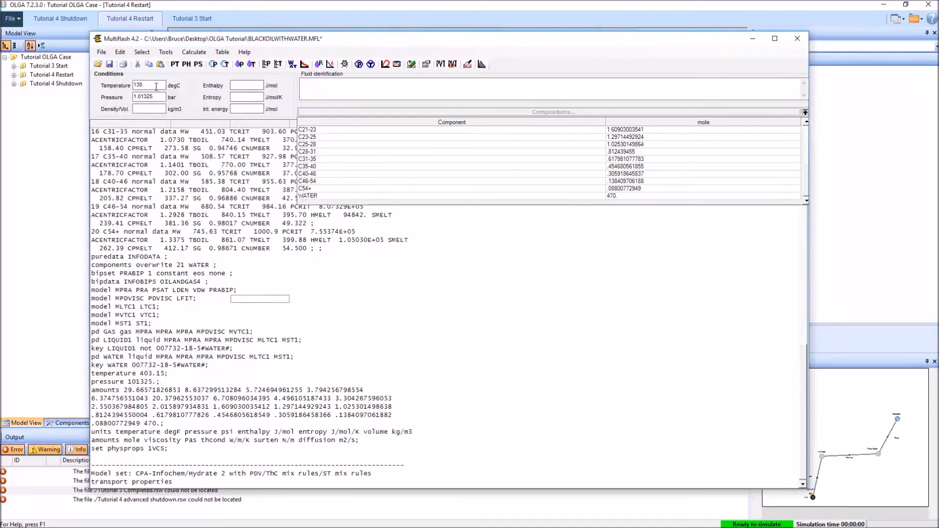
# - Run a flash at fixed pressure and temperature with conditions of 15 degC and 100 bar
pyautogui.doubleClick(159, 85)
pyautogui.write('130')
pyautogui.doubleClick(162, 86)
pyautogui.write('15')
pyautogui.doubleClick(166, 96)
pyautogui.write('1')
pyautogui.click(176, 63)
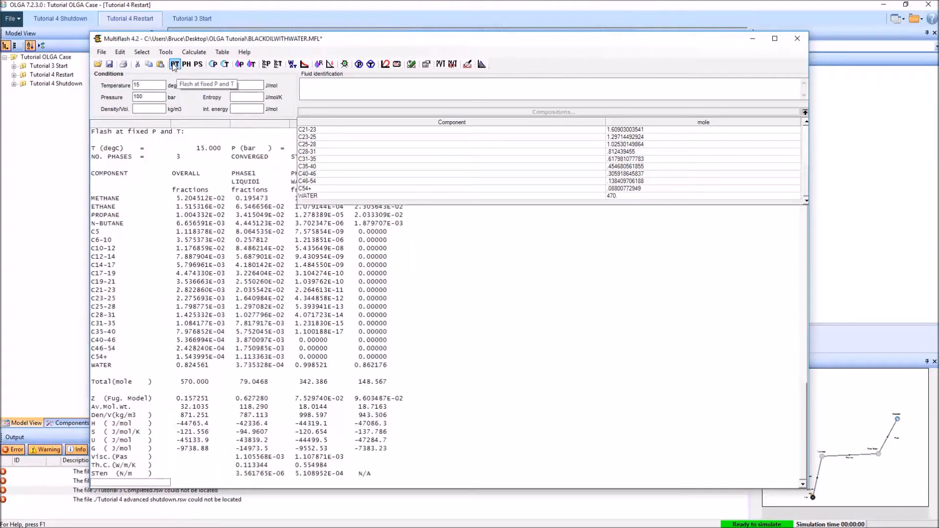
# - Examine the component fractions of the liquid, water and hydrate phases in the flash results with the compositions table collapsed
pyautogui.click(805, 113)
pyautogui.scroll(1, 489, 284)
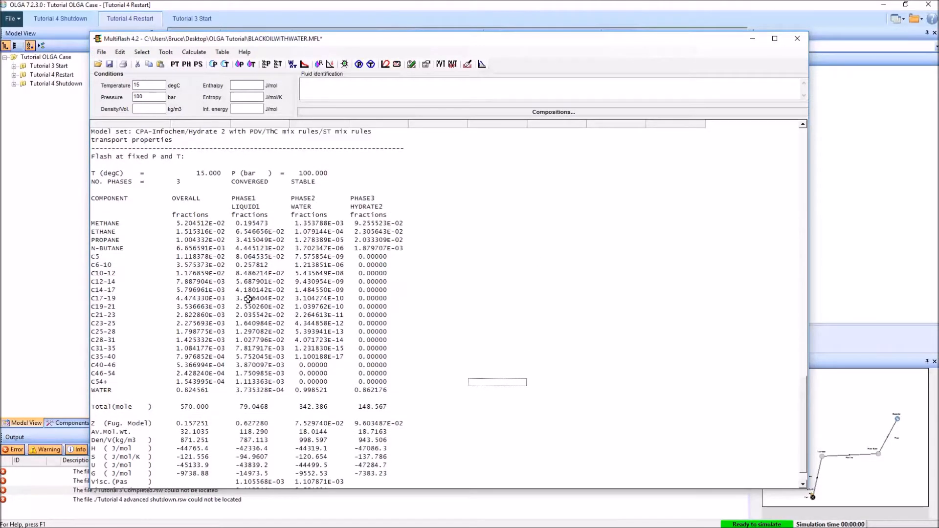
pyautogui.moveTo(252, 200); pyautogui.dragTo(255, 279)
pyautogui.moveTo(318, 200); pyautogui.dragTo(318, 273)
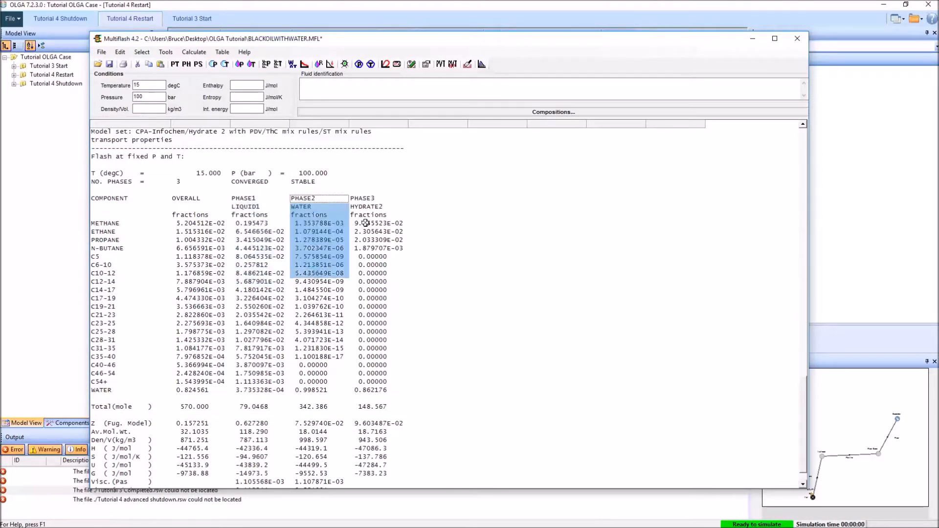
pyautogui.moveTo(372, 200); pyautogui.dragTo(377, 292)
pyautogui.click(489, 282)
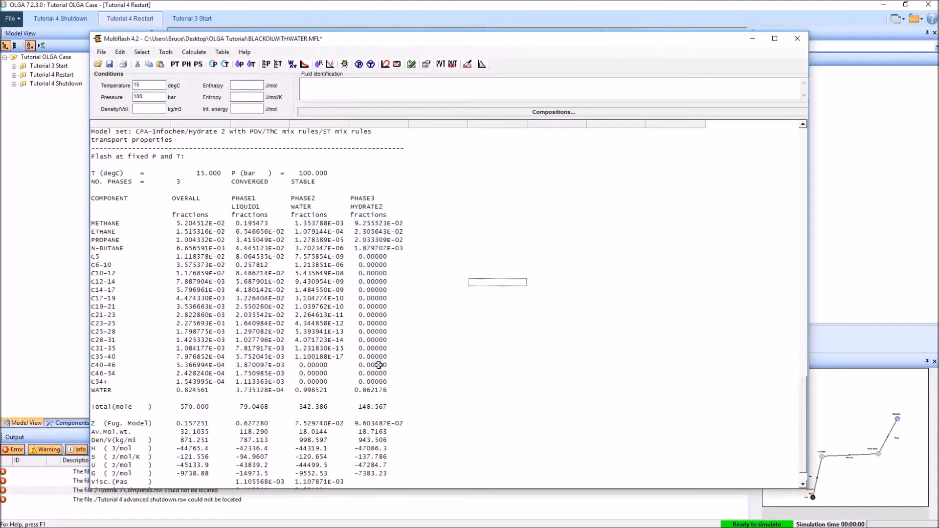
pyautogui.scroll(-1, 369, 286)
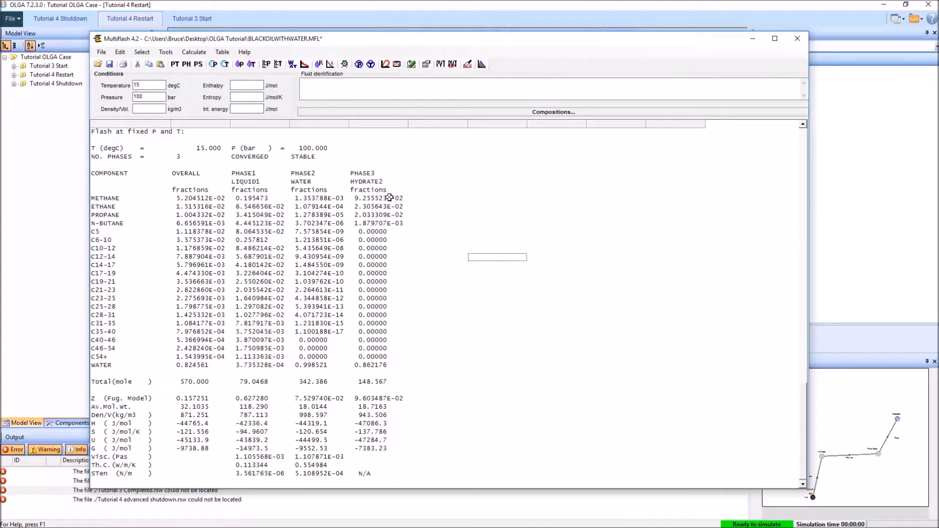
pyautogui.moveTo(390, 197); pyautogui.dragTo(392, 224)
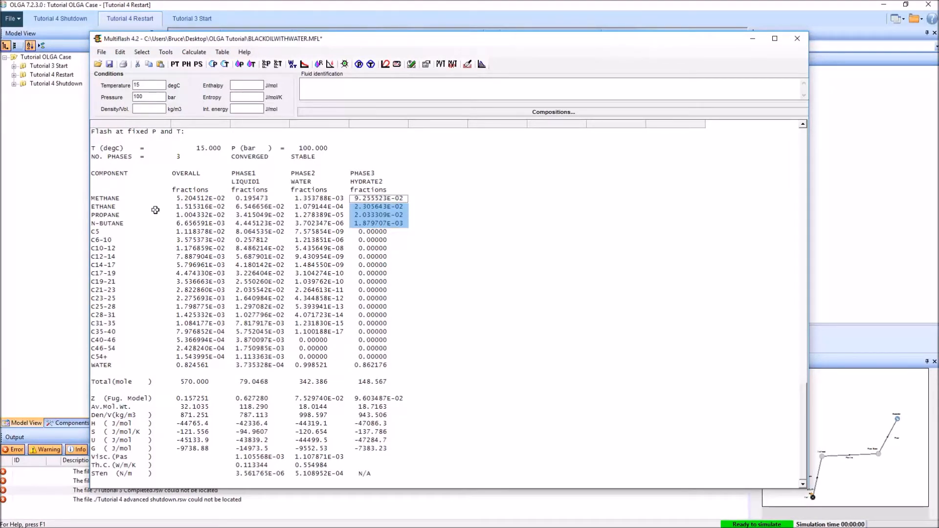
pyautogui.moveTo(204, 231); pyautogui.dragTo(394, 358)
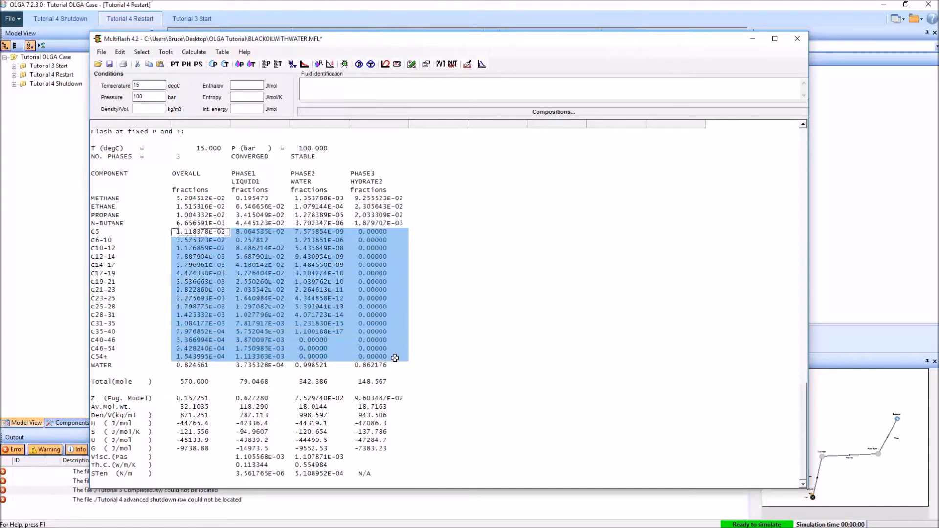
pyautogui.click(464, 340)
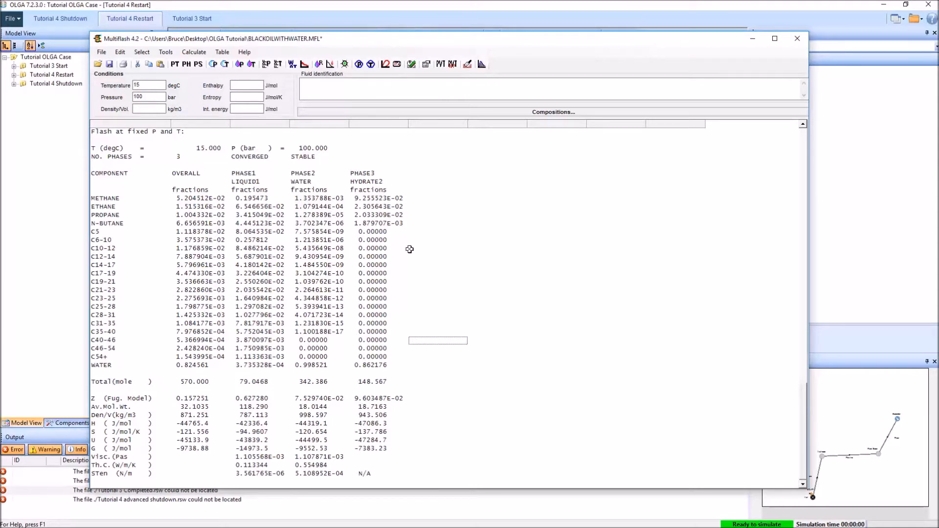
# - Plot the phase envelopes for solids and write the plot to a maximized Excel workbook
pyautogui.click(398, 66)
pyautogui.click(398, 65)
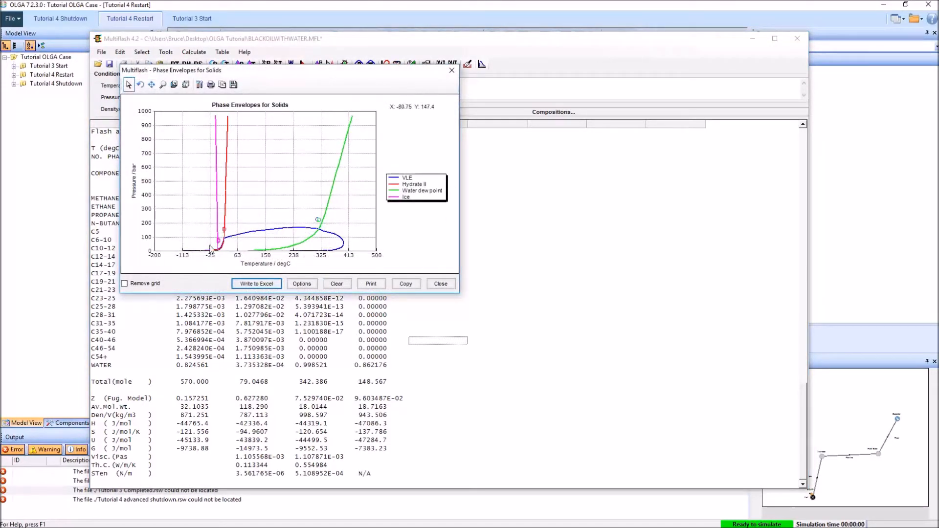
pyautogui.moveTo(344, 72); pyautogui.dragTo(290, 37)
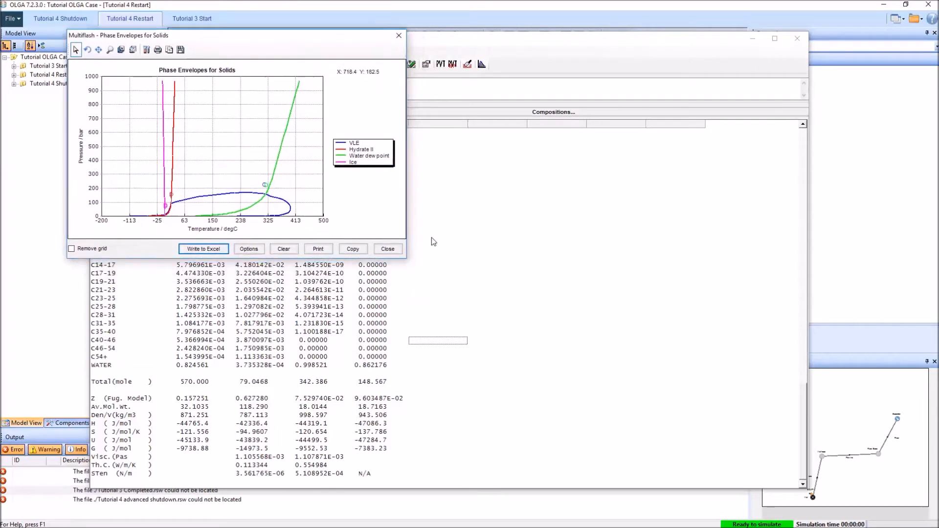
pyautogui.moveTo(280, 35); pyautogui.dragTo(480, 162)
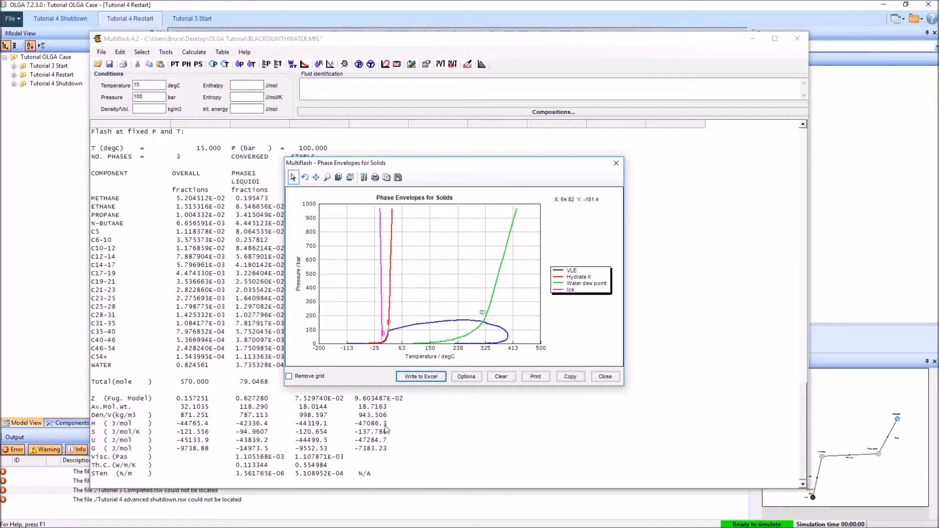
pyautogui.click(418, 377)
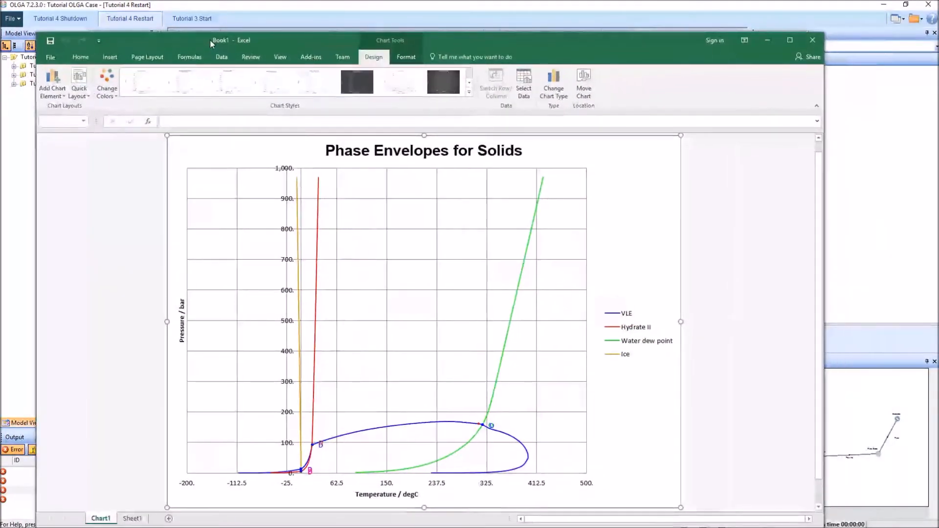
pyautogui.doubleClick(210, 39)
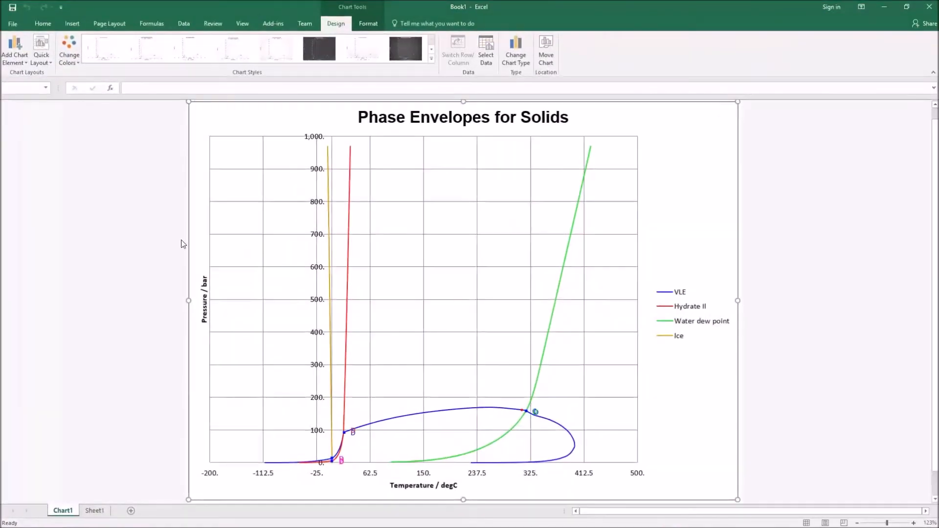
# - Set the bounds of the chart's horizontal temperature axis to a minimum of -20 and a maximum of 50
pyautogui.click(126, 393)
pyautogui.doubleClick(398, 460)
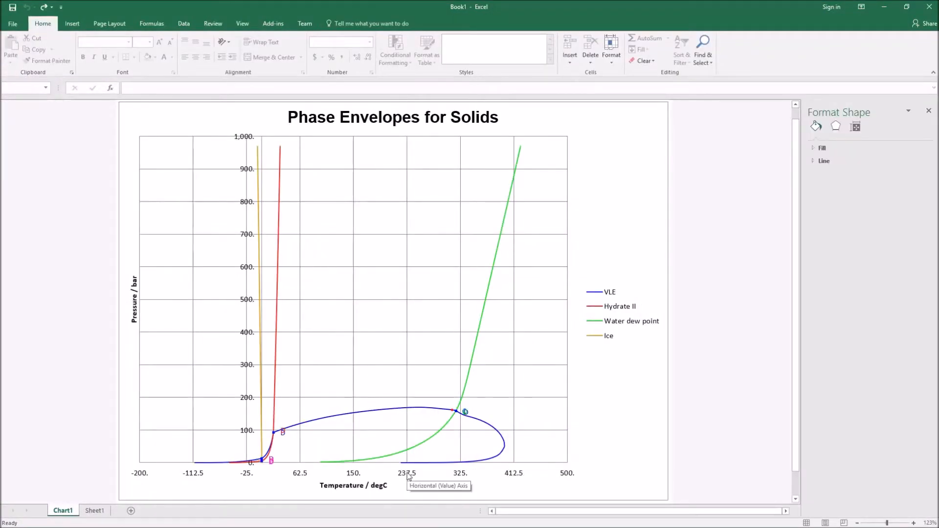
pyautogui.click(407, 472)
pyautogui.rightClick(407, 472)
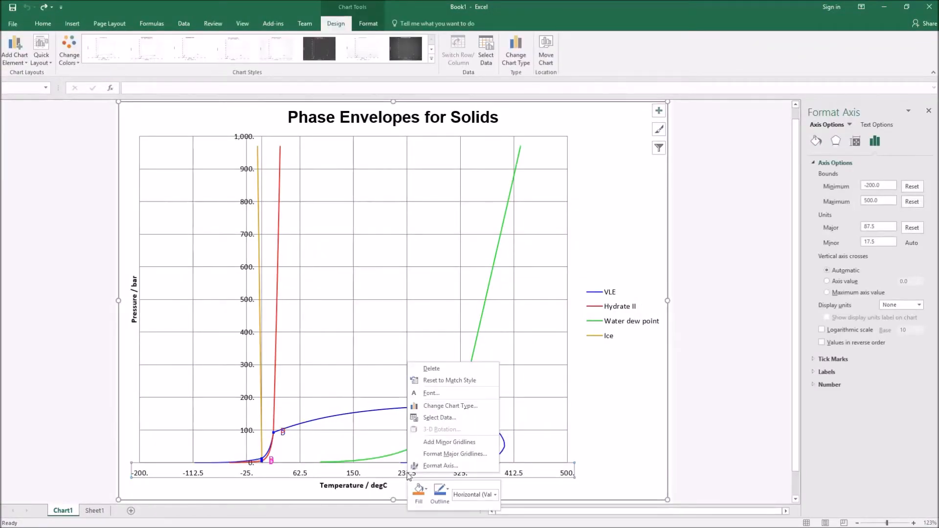
pyautogui.click(451, 466)
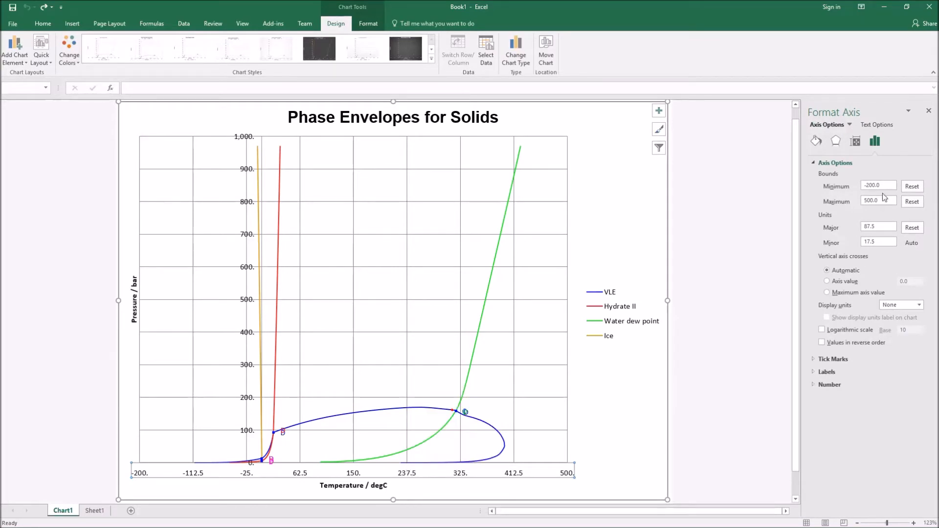
pyautogui.moveTo(891, 185); pyautogui.dragTo(795, 187)
pyautogui.write('-')
pyautogui.press('Tab')
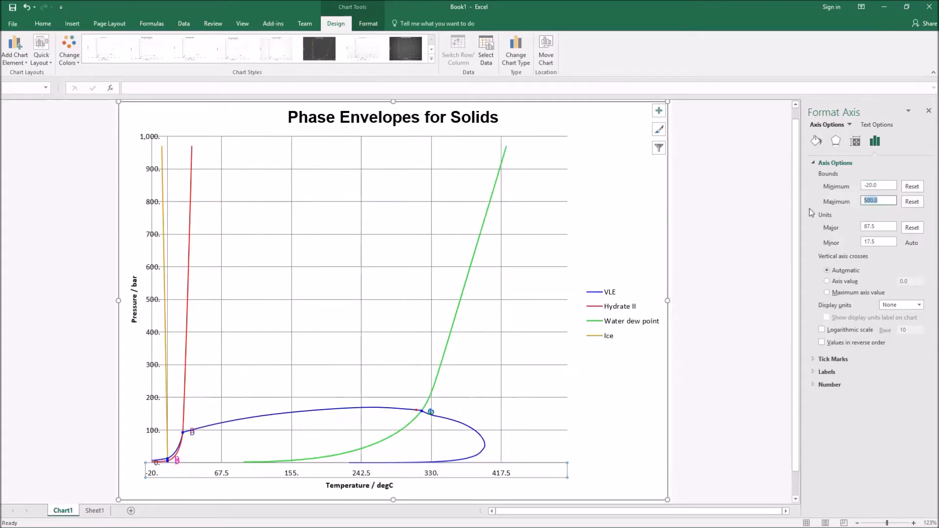
pyautogui.write('50')
pyautogui.press('Tab')
# - Set the major unit of the horizontal temperature axis to 10
pyautogui.write('1')
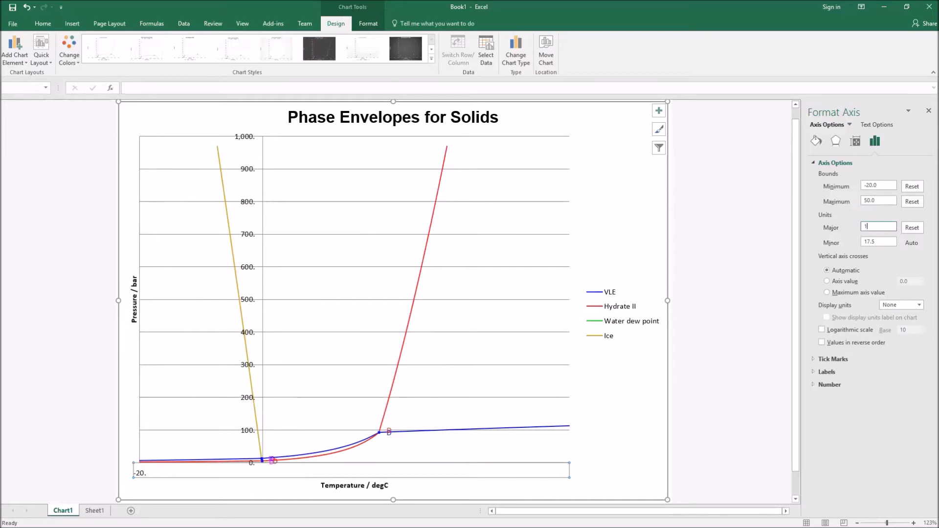
pyautogui.write('0')
pyautogui.press('Tab')
pyautogui.press('Return')
pyautogui.click(703, 355)
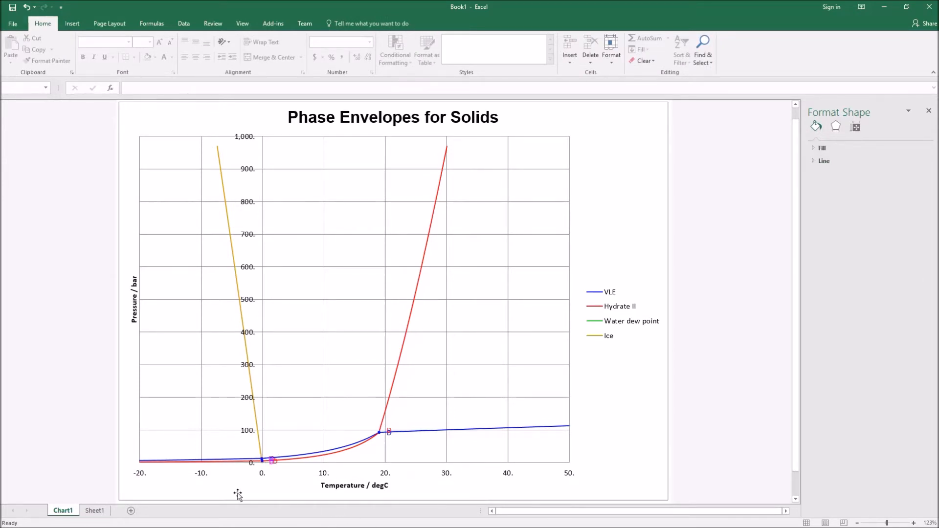
# - Delete the Ice and VLE series from the Phase Envelopes for Solids chart
pyautogui.click(235, 279)
pyautogui.press('Delete')
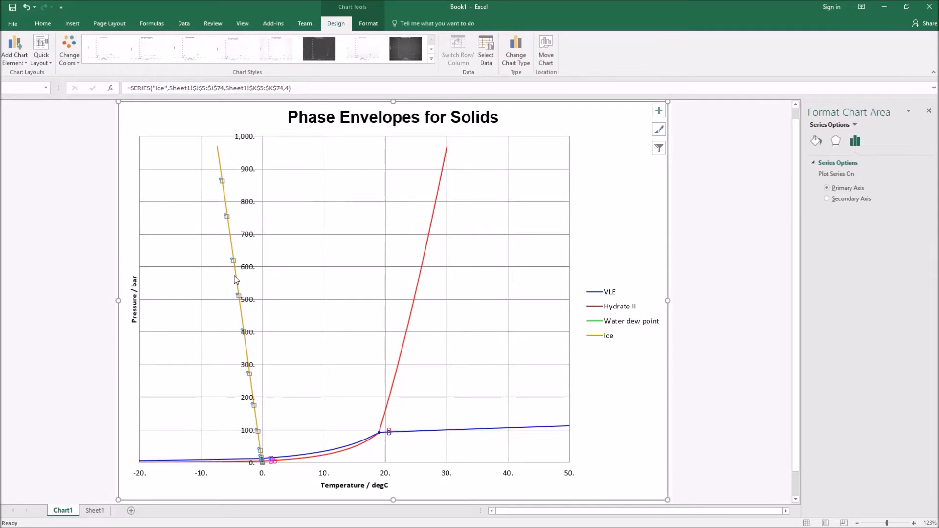
pyautogui.click(477, 431)
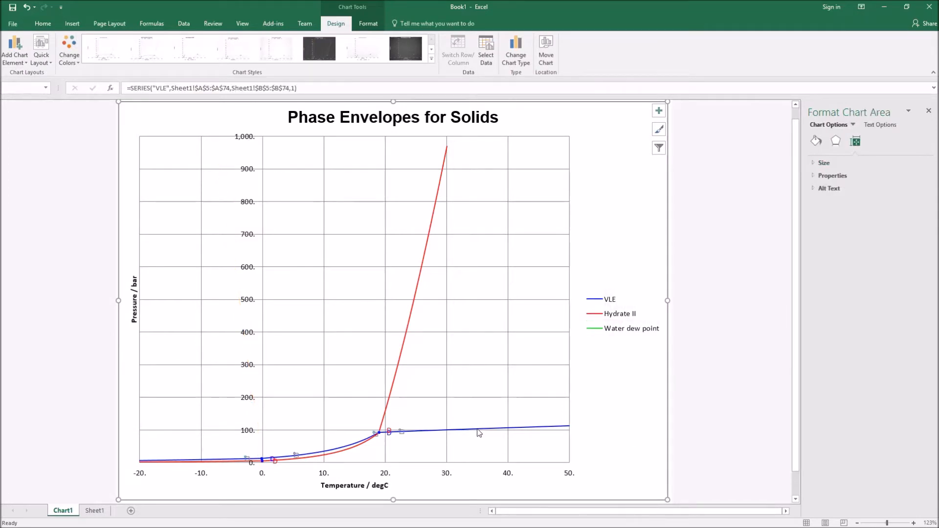
pyautogui.click(483, 431)
pyautogui.click(509, 427)
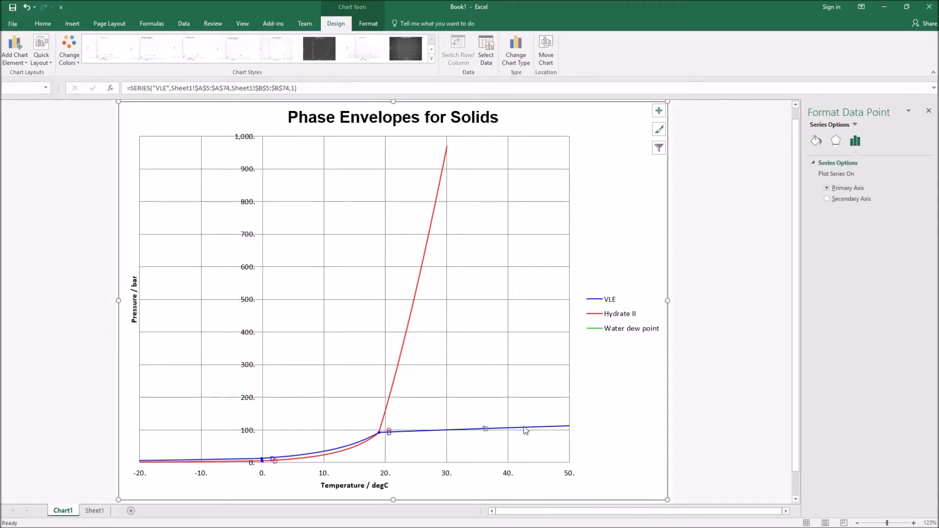
pyautogui.press('Delete')
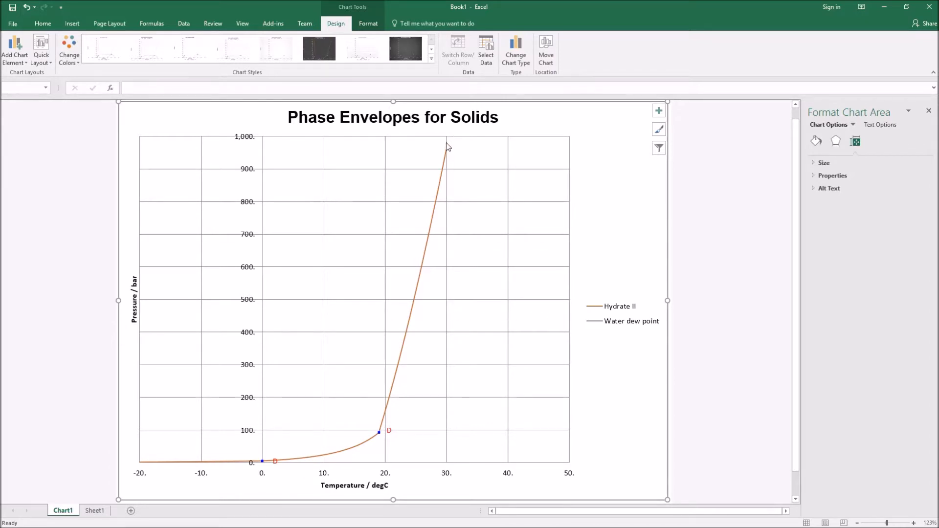
# - Set the maximum bound of the chart's vertical pressure axis to 200
pyautogui.click(253, 335)
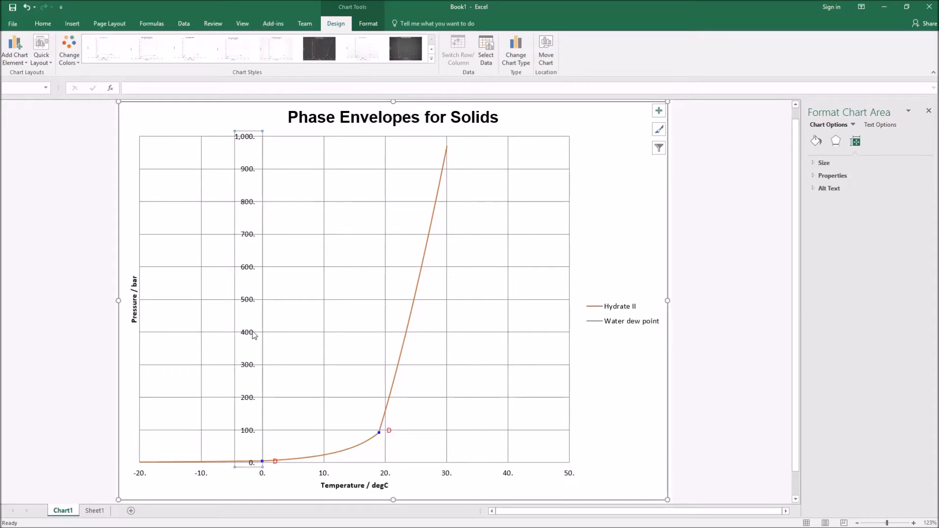
pyautogui.click(875, 143)
pyautogui.click(835, 162)
pyautogui.moveTo(889, 203); pyautogui.dragTo(785, 200)
pyautogui.write('200')
pyautogui.press('Return')
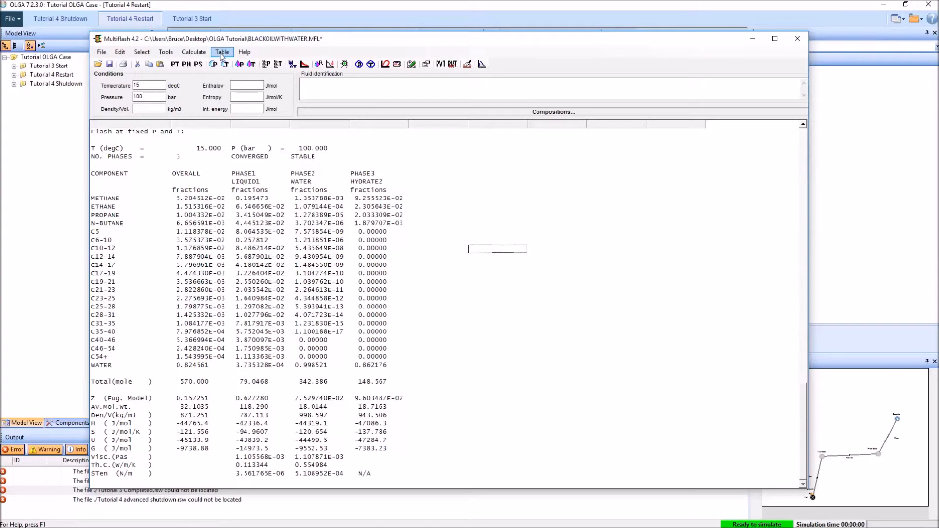
# - Start an OLGA table in Multiflash and set its PVT table file name to TutorialBlackOilHydrates.tab in the OLGA Tutorial folder
pyautogui.click(222, 53)
pyautogui.click(227, 76)
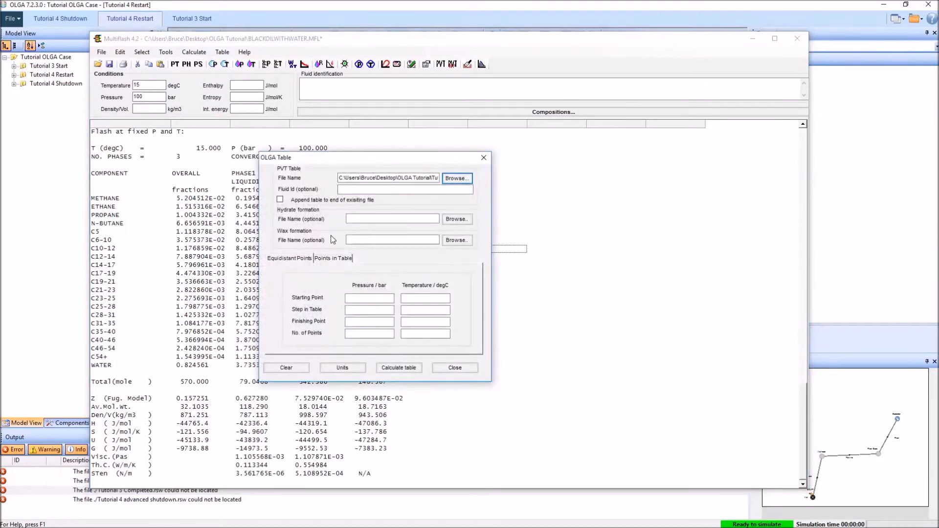
pyautogui.click(414, 178)
pyautogui.click(456, 178)
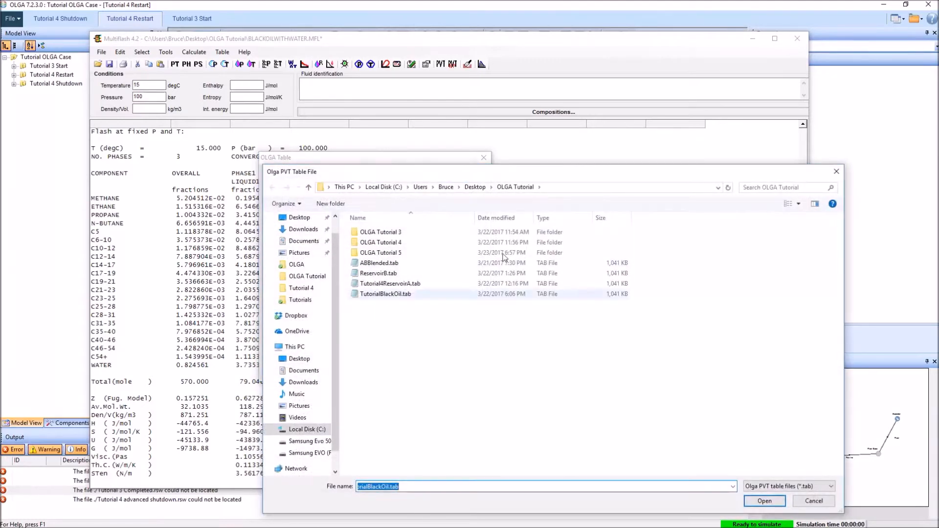
pyautogui.moveTo(526, 172); pyautogui.dragTo(538, 85)
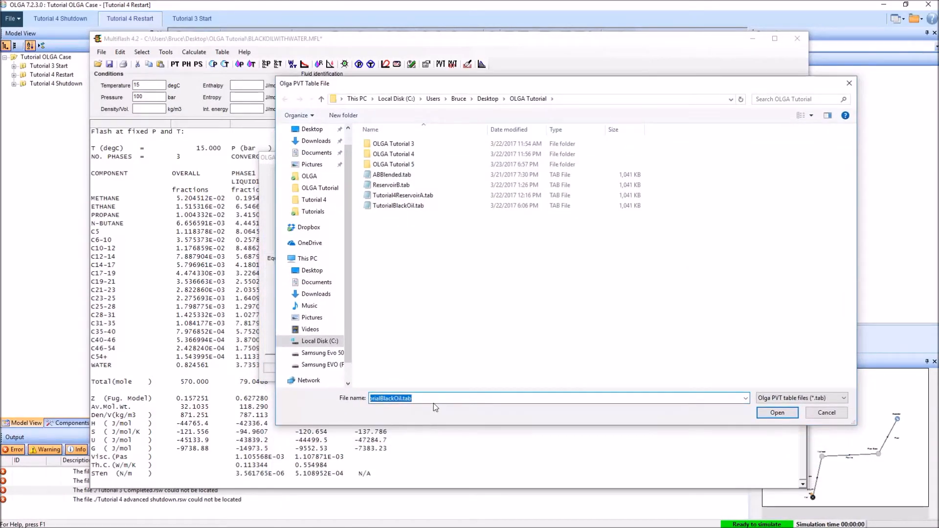
pyautogui.click(404, 401)
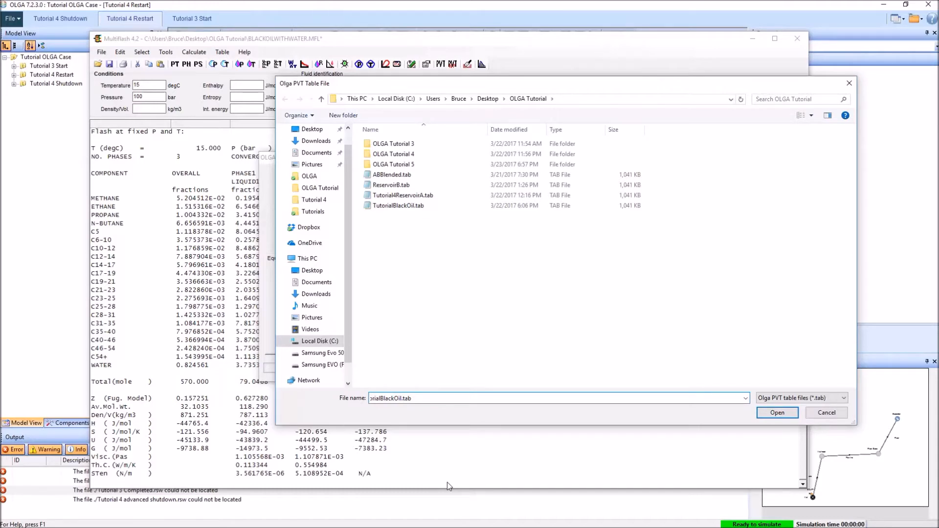
pyautogui.write('Hydrates')
pyautogui.click(777, 413)
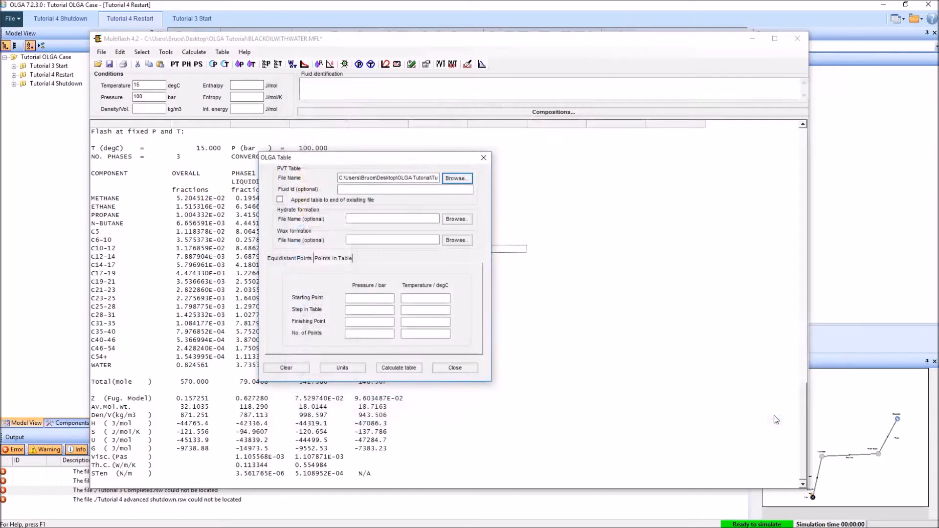
# - Set the table's fluid ID to HydrateFluidFile and the hydrate formation file to BlackOilHydrateCurve.hyd
pyautogui.click(363, 190)
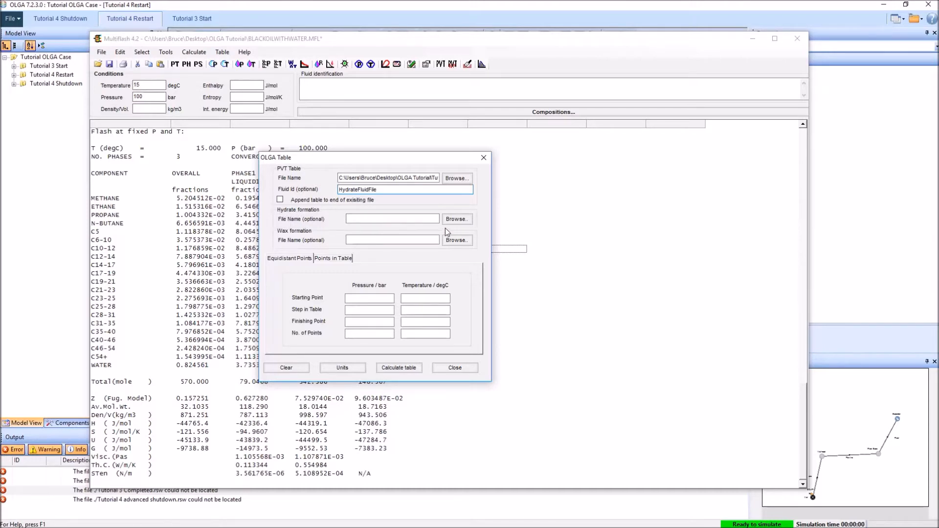
pyautogui.click(455, 219)
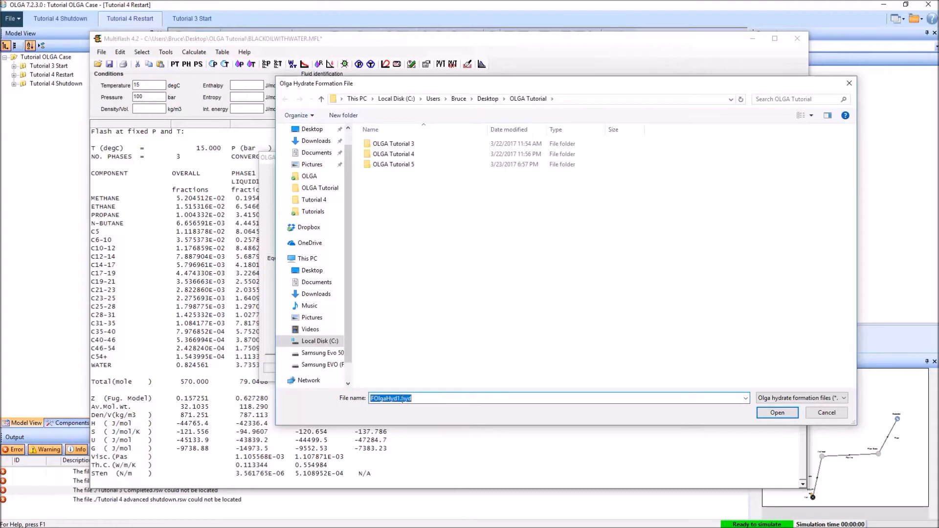
pyautogui.hotkey('shift', 'Left')
pyautogui.hotkey('shift', 'Left')
pyautogui.hotkey('shift', 'Left')
pyautogui.hotkey('shift', 'Left')
pyautogui.hotkey('shift', 'Left')
pyautogui.hotkey('shift', 'Left')
pyautogui.hotkey('shift', 'Left')
pyautogui.hotkey('shift', 'Left')
pyautogui.hotkey('shift', 'Left')
pyautogui.hotkey('shift', 'Left')
pyautogui.write('BlackO')
pyautogui.click(777, 414)
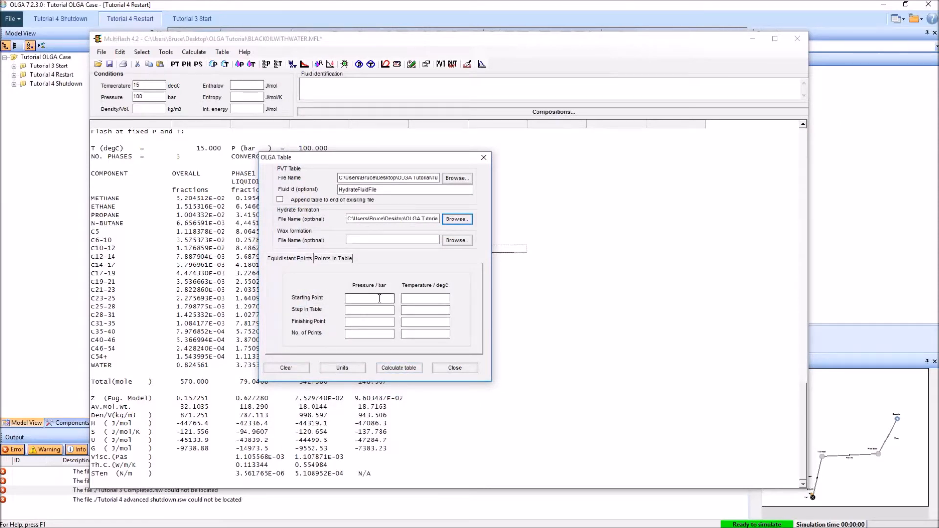
# - Define the table's equidistant pressure points from 1 to 200 bar with 50 points
pyautogui.click(380, 298)
pyautogui.write('1')
pyautogui.click(380, 322)
pyautogui.click(378, 335)
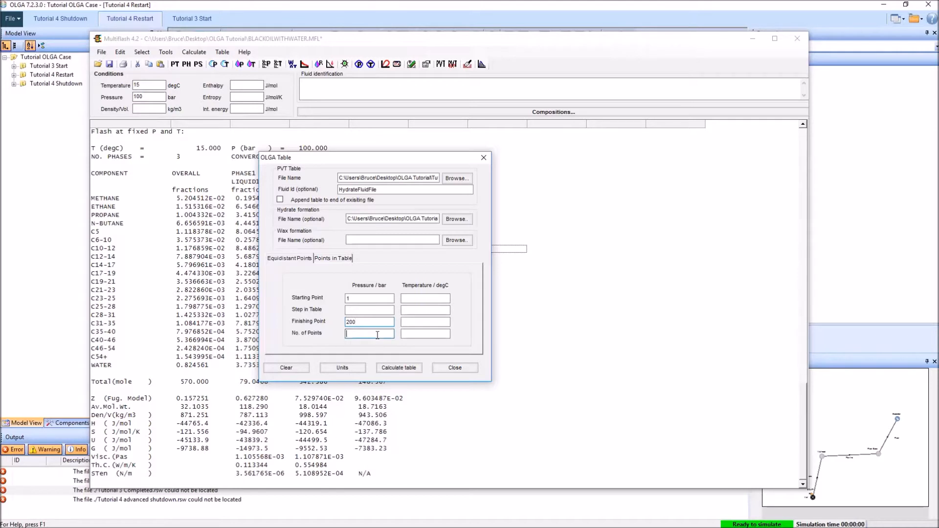
# - Define the table's equidistant temperature points from -20 to 150 degC with 50 points
pyautogui.click(425, 299)
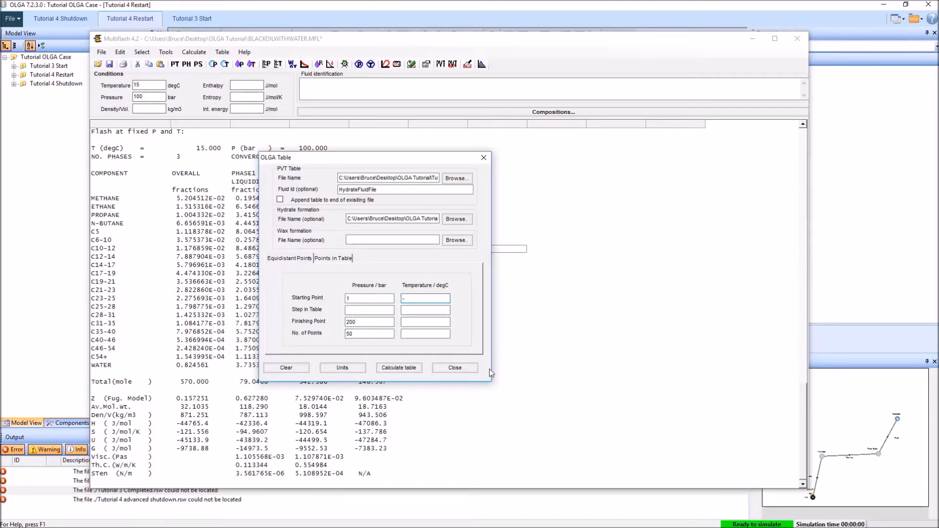
pyautogui.click(430, 323)
pyautogui.write('150')
pyautogui.click(420, 332)
pyautogui.click(432, 310)
# - Calculate the OLGA table with its hydrate curve file, close the table dialog and switch to OLGA
pyautogui.click(404, 369)
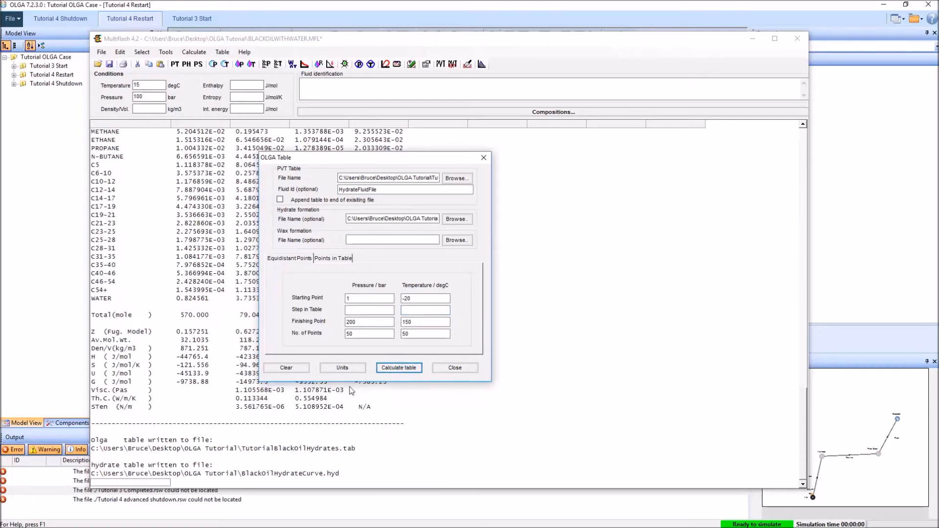
pyautogui.click(483, 157)
pyautogui.click(753, 39)
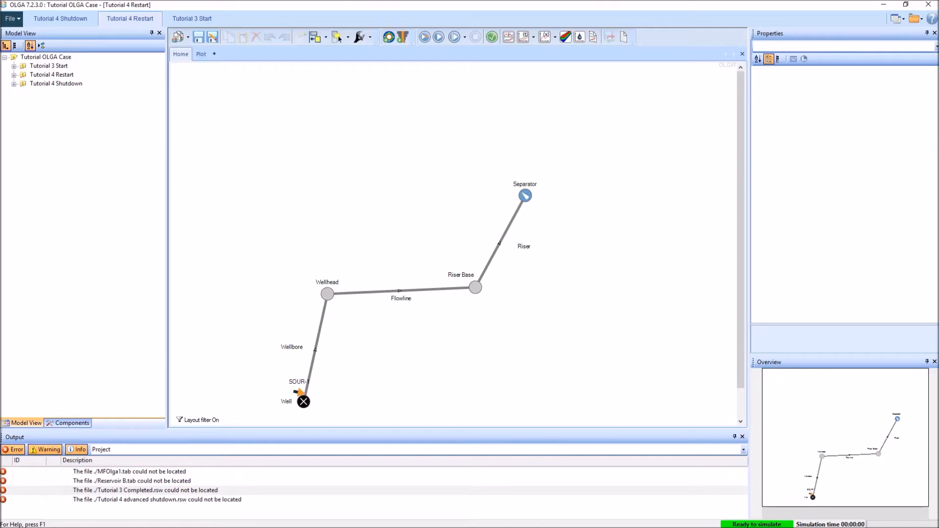
# - Duplicate the Tutorial 3 Start case under the name Tutorial 5 Start
pyautogui.click(195, 20)
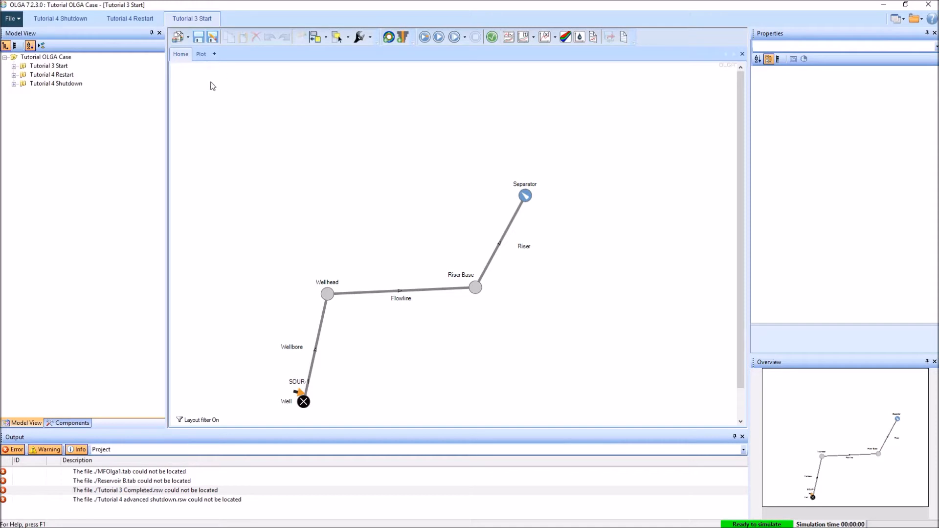
pyautogui.click(188, 38)
pyautogui.click(212, 54)
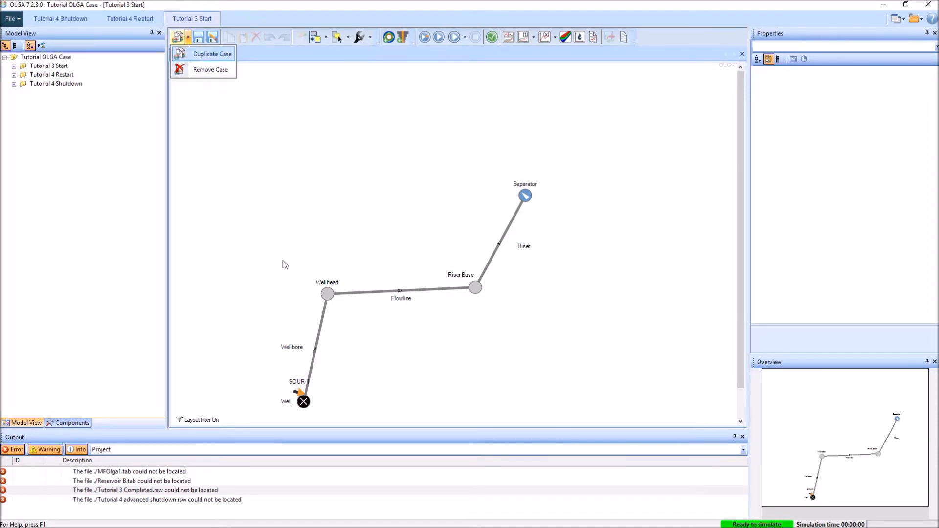
pyautogui.write('Tutorial 5 Start')
pyautogui.press('Return')
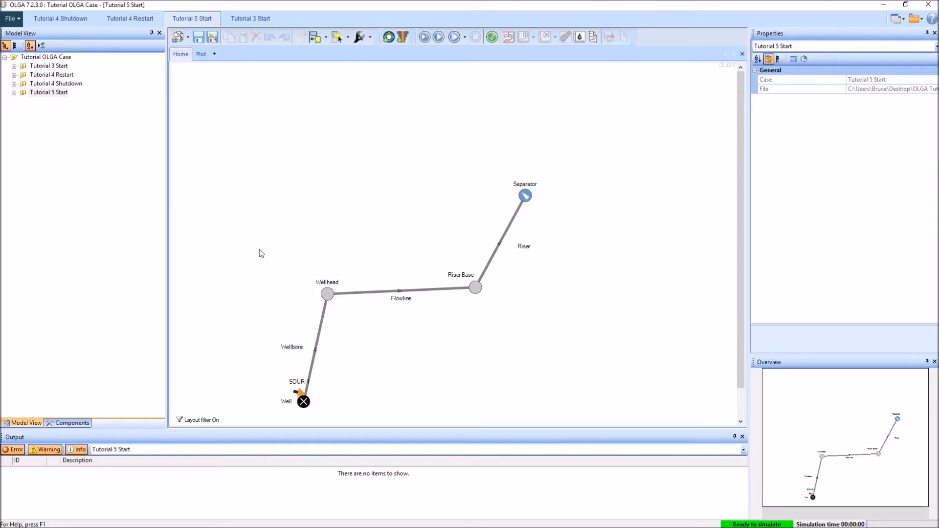
# - Add a Hydratecurve to the Library of the Tutorial 5 Start case
pyautogui.click(14, 92)
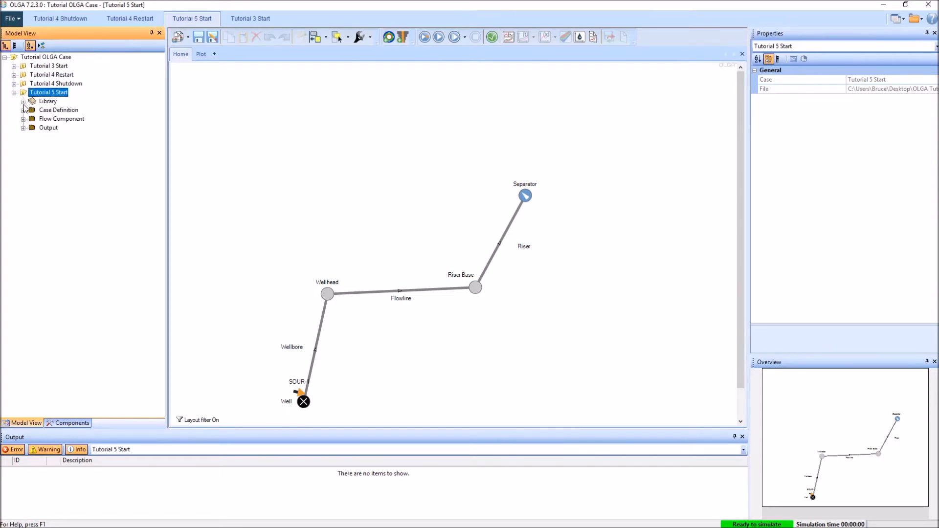
pyautogui.click(23, 102)
pyautogui.rightClick(47, 102)
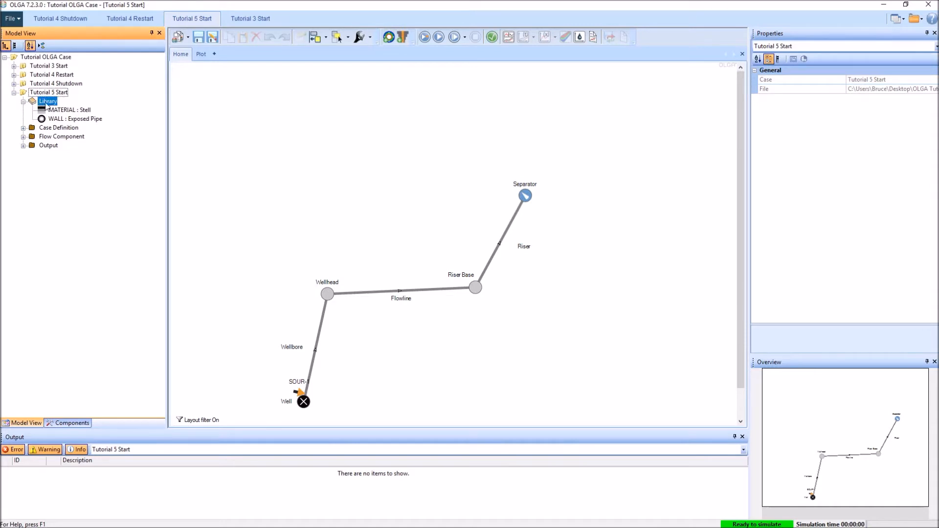
pyautogui.moveTo(83, 110)
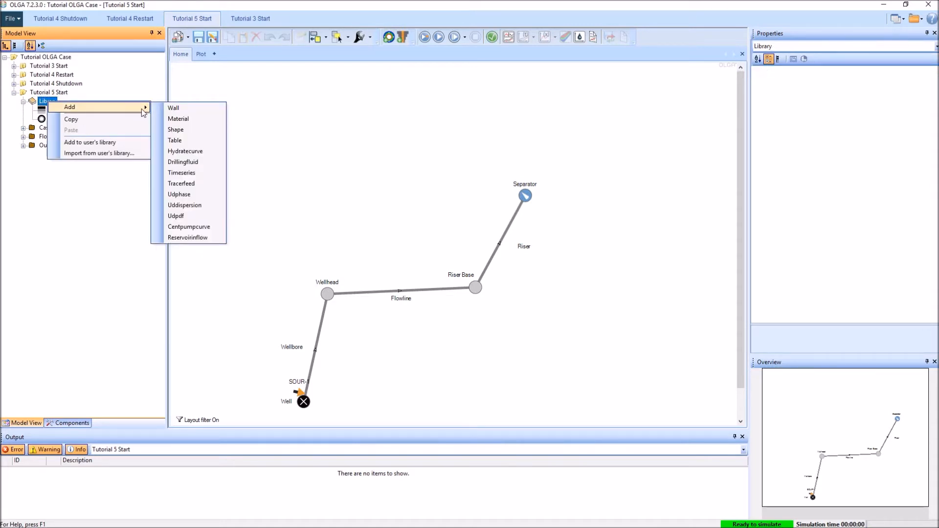
pyautogui.click(211, 153)
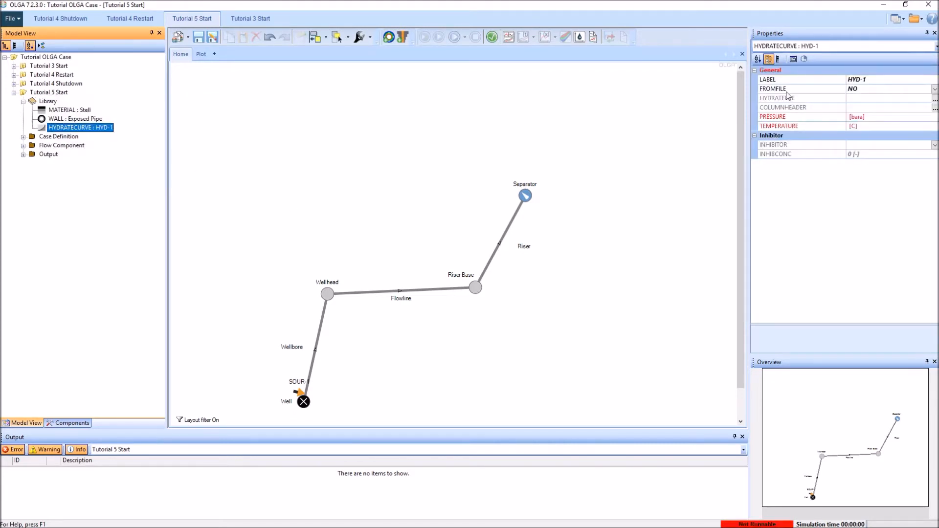
# - Set the hydrate curve's FROMFILE to YES and assign BlackOilHydrateCurve.hyd as its HYDRATEFILE
pyautogui.click(934, 89)
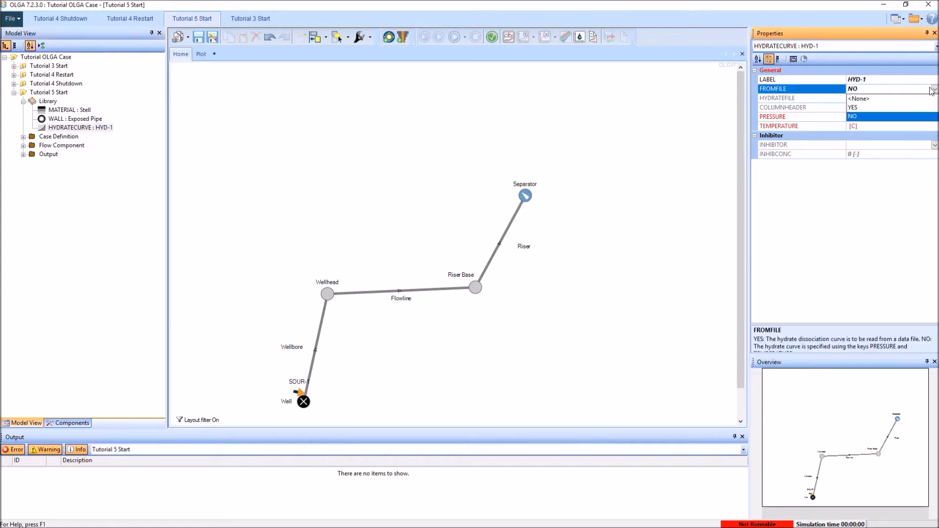
pyautogui.click(852, 107)
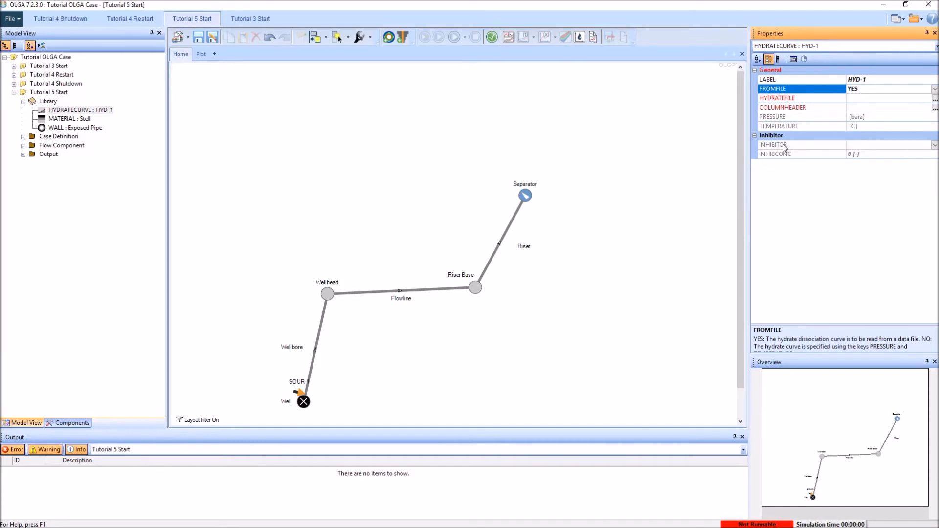
pyautogui.click(935, 98)
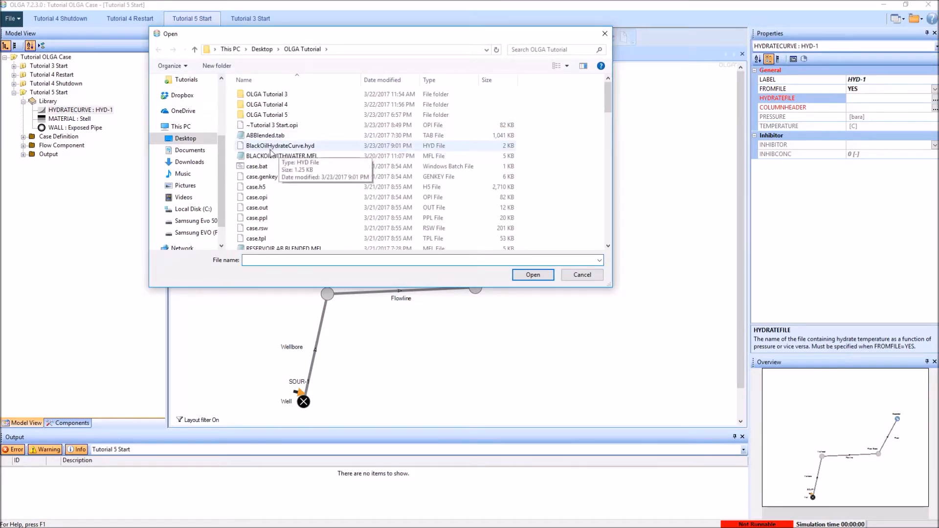
pyautogui.click(271, 150)
pyautogui.click(536, 275)
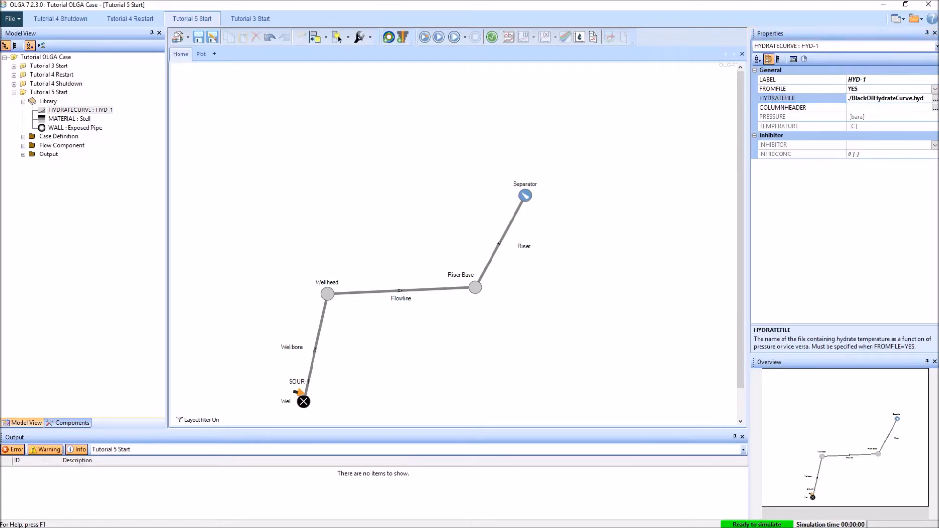
# - Define the hydrate curve's COLUMNHEADER with TEMPERATURE in C and PRESSURE in bar
pyautogui.click(935, 108)
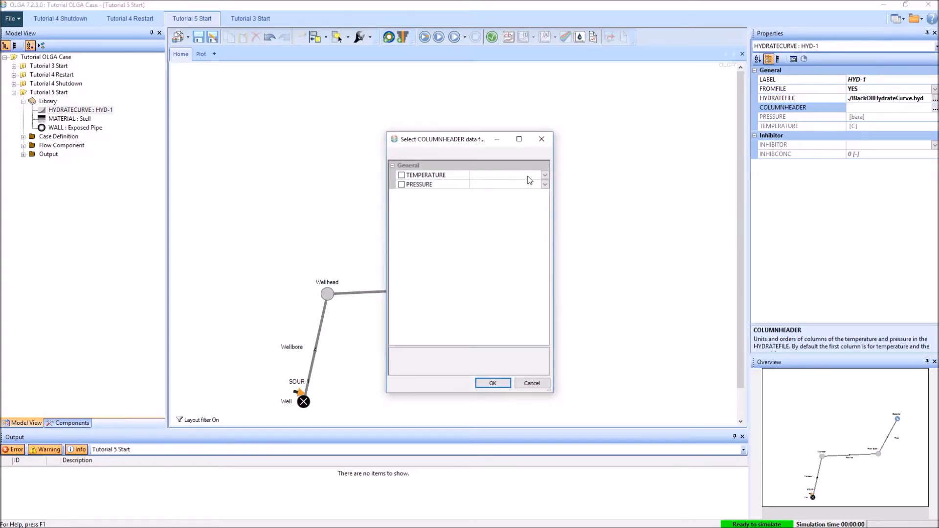
pyautogui.click(425, 177)
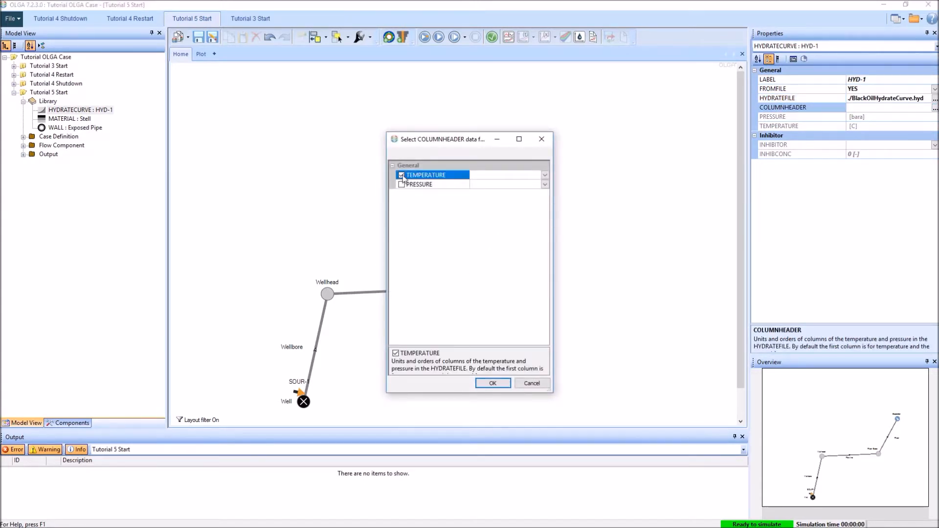
pyautogui.click(421, 185)
pyautogui.click(545, 177)
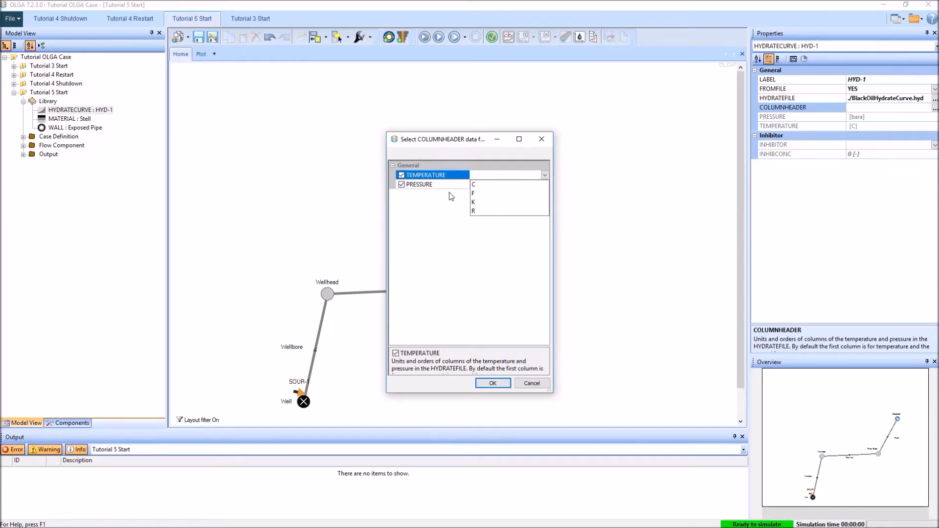
pyautogui.click(478, 185)
pyautogui.click(530, 189)
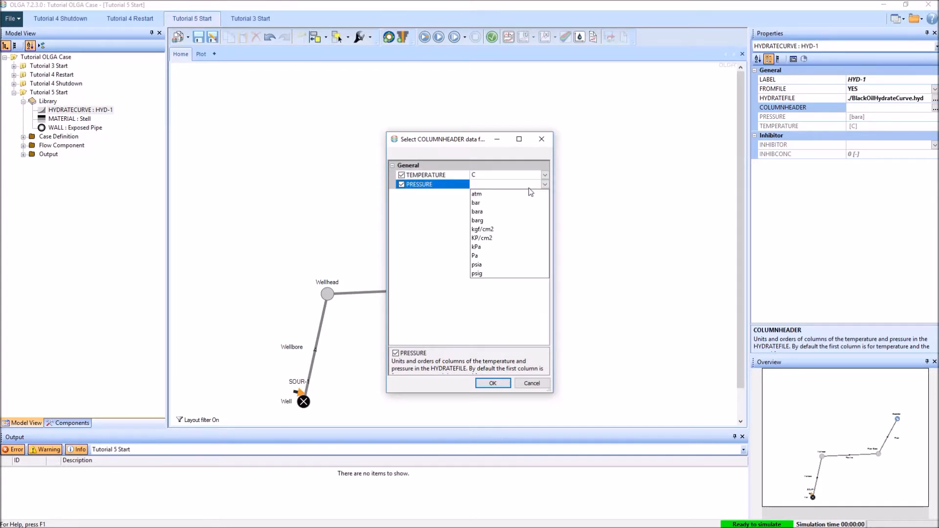
pyautogui.click(487, 196)
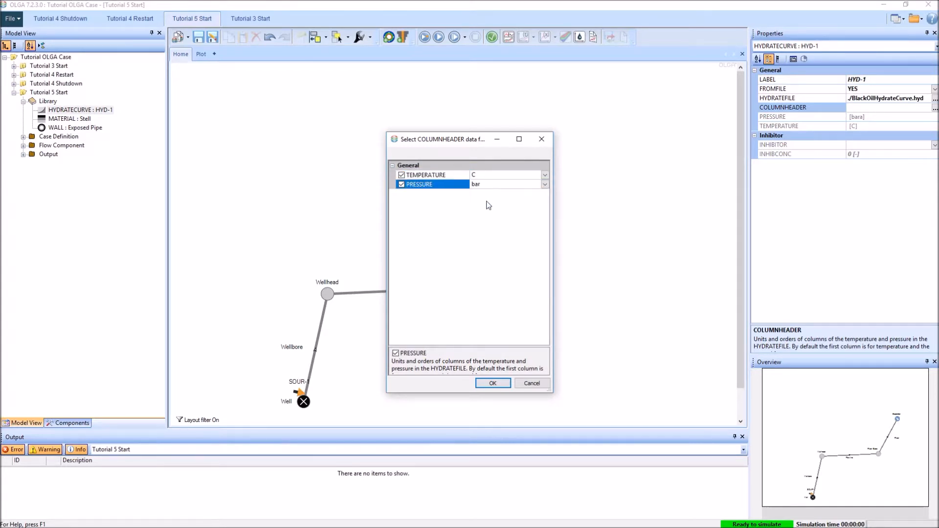
pyautogui.click(488, 385)
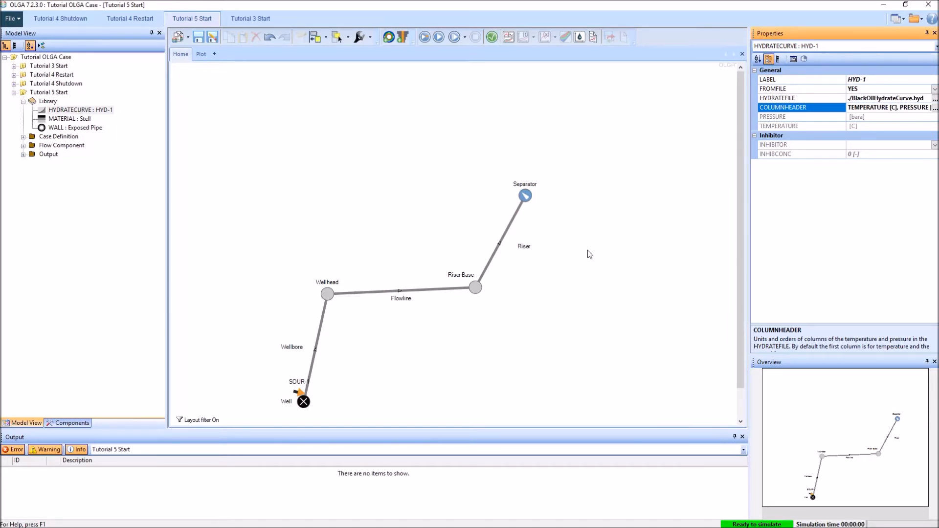
pyautogui.click(581, 264)
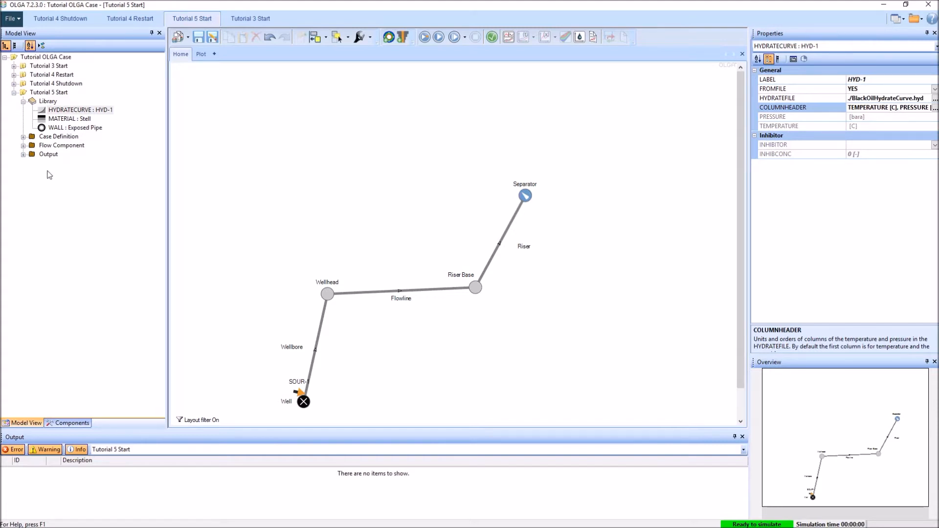
# - Add a Hydratecheck FA-model to the Flowline flowpath of the Tutorial 5 Start case
pyautogui.click(24, 146)
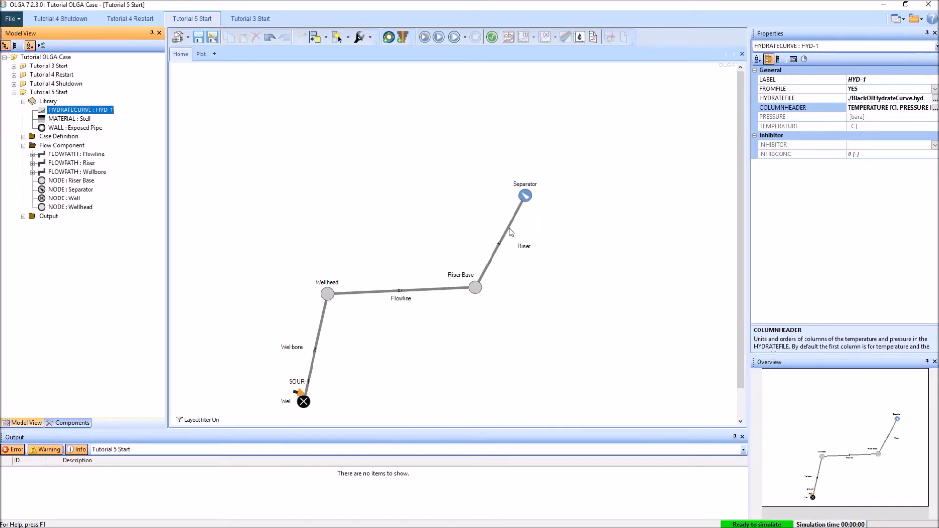
pyautogui.click(33, 155)
pyautogui.rightClick(87, 156)
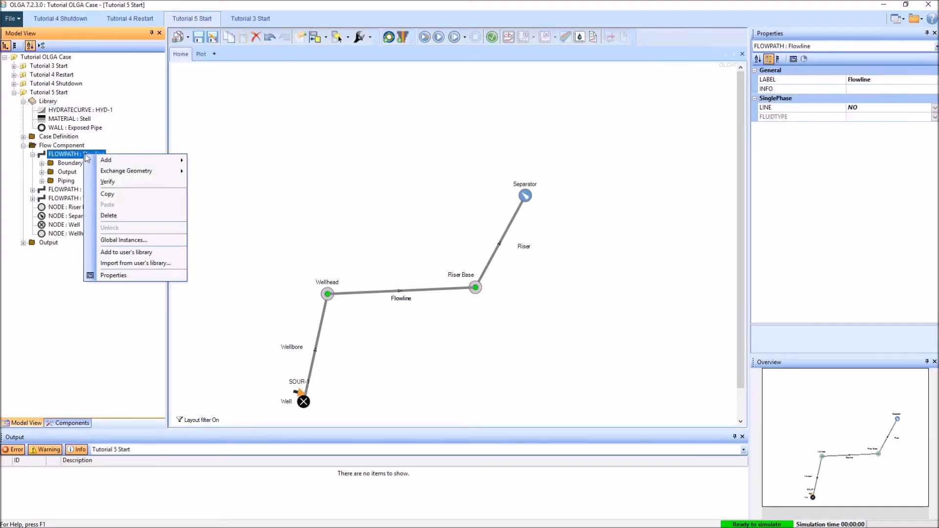
pyautogui.moveTo(129, 165)
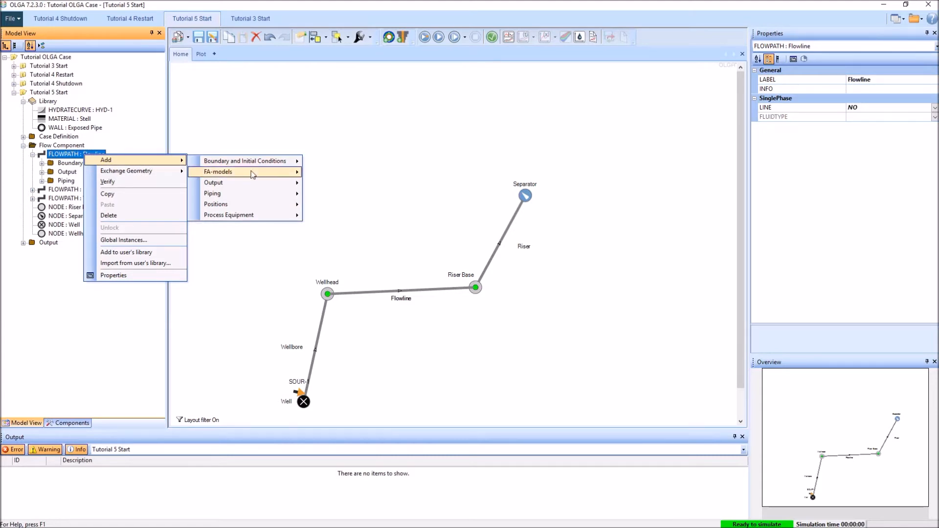
pyautogui.moveTo(252, 175)
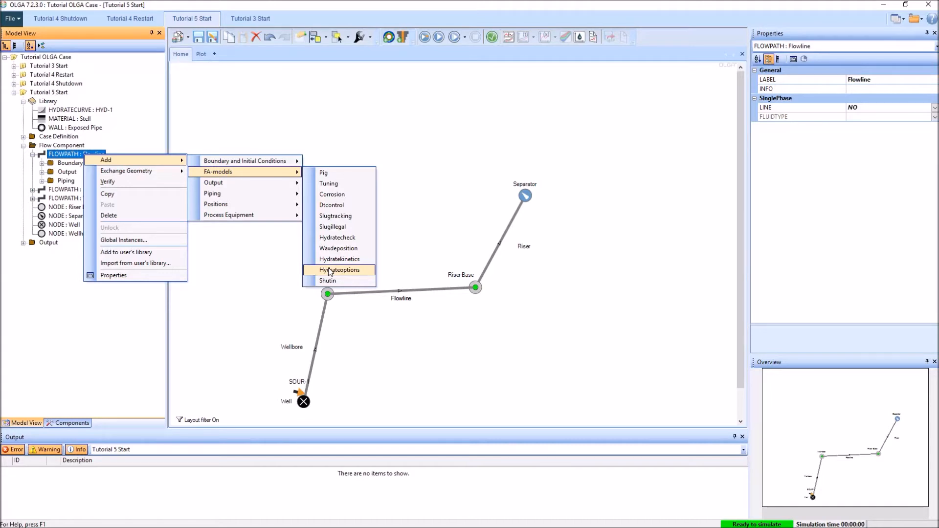
pyautogui.click(338, 238)
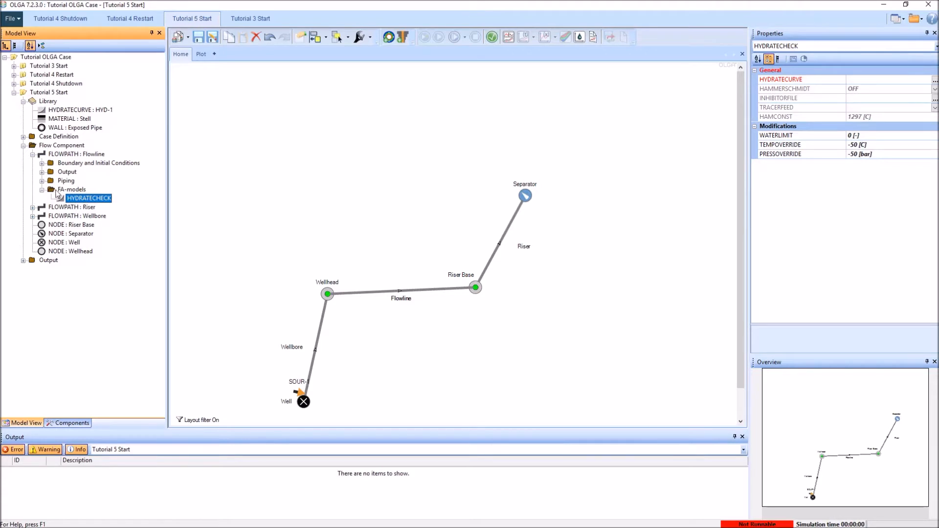
# - Add the Hydratekinetics and Hydrateoptions FA-models to the Flowline flowpath
pyautogui.rightClick(68, 156)
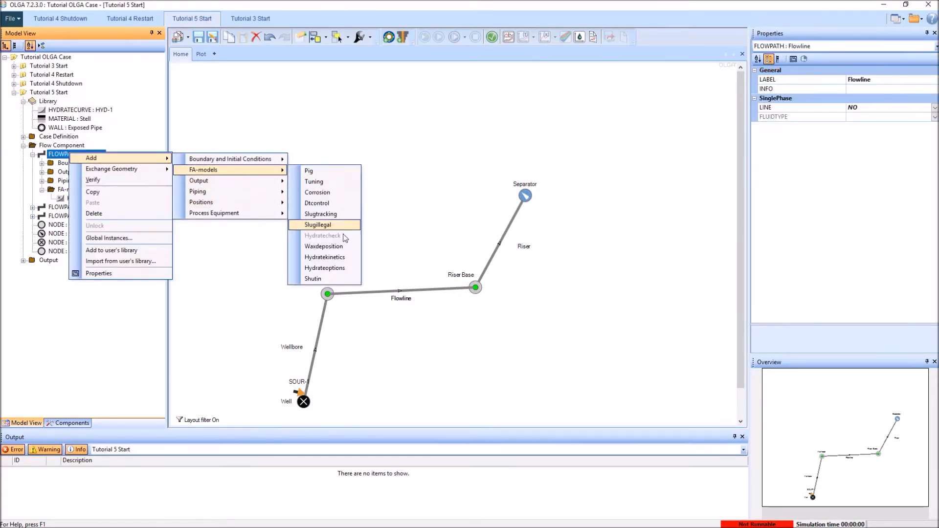
pyautogui.click(313, 254)
pyautogui.rightClick(95, 156)
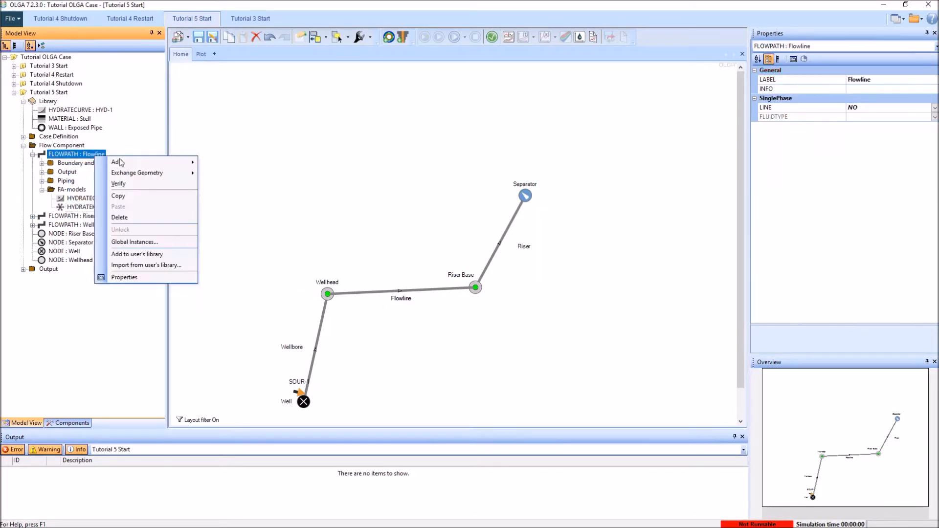
pyautogui.moveTo(176, 162)
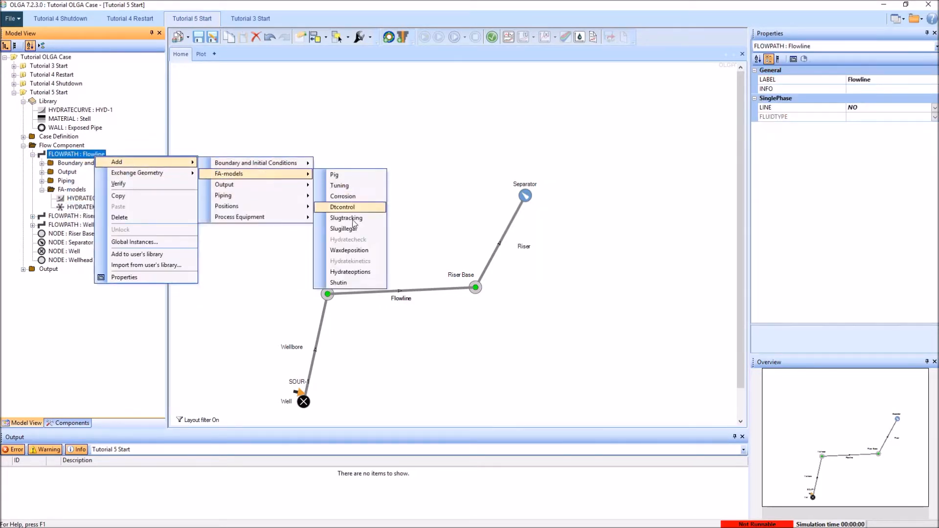
pyautogui.click(361, 272)
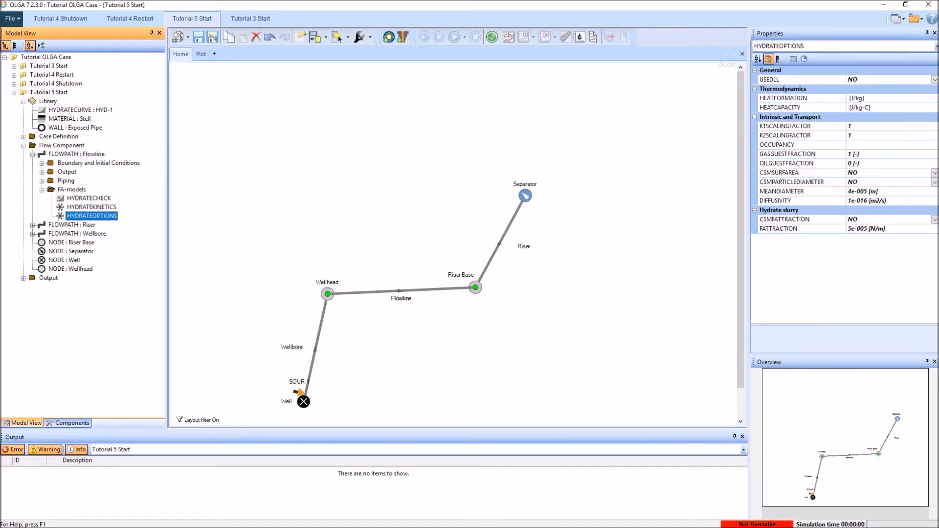
# - Assign the library curve HYD-1 as the HYDRATECURVE of the Flowline's HYDRATECHECK
pyautogui.click(103, 199)
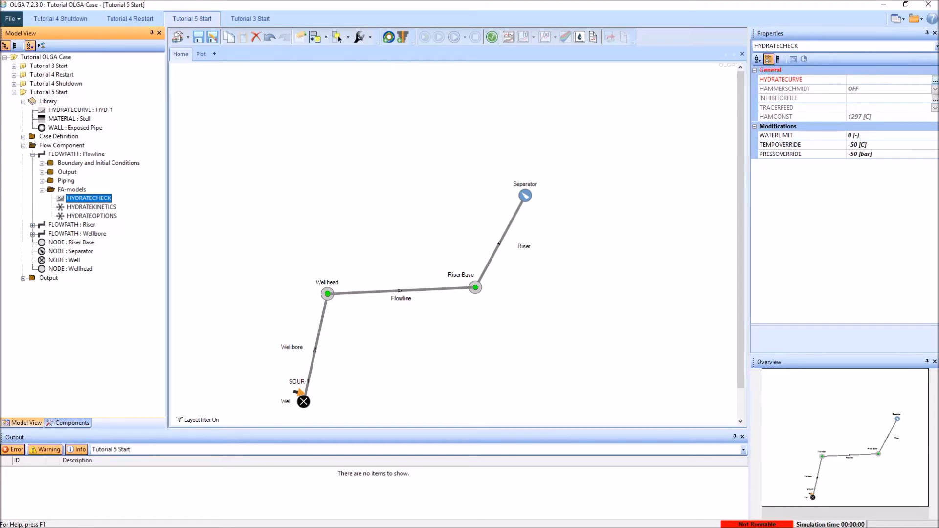
pyautogui.click(935, 79)
pyautogui.click(401, 220)
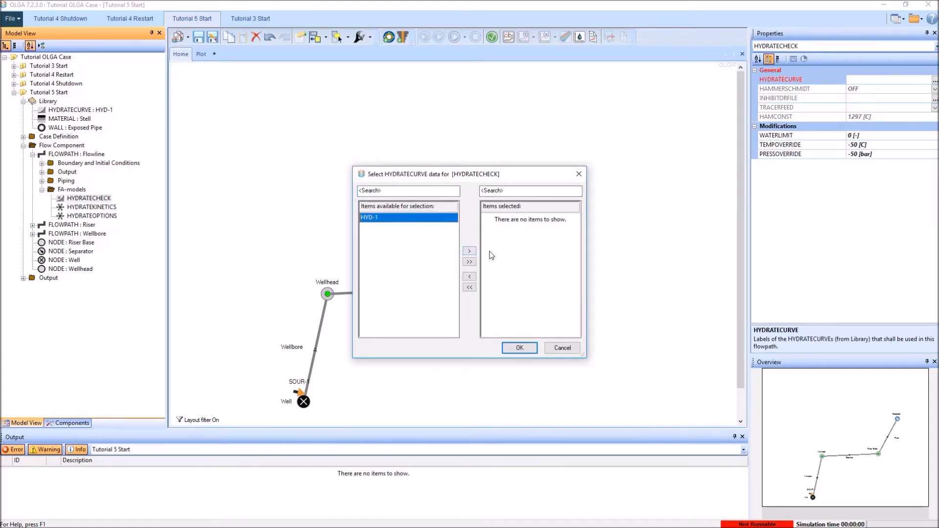
pyautogui.click(470, 251)
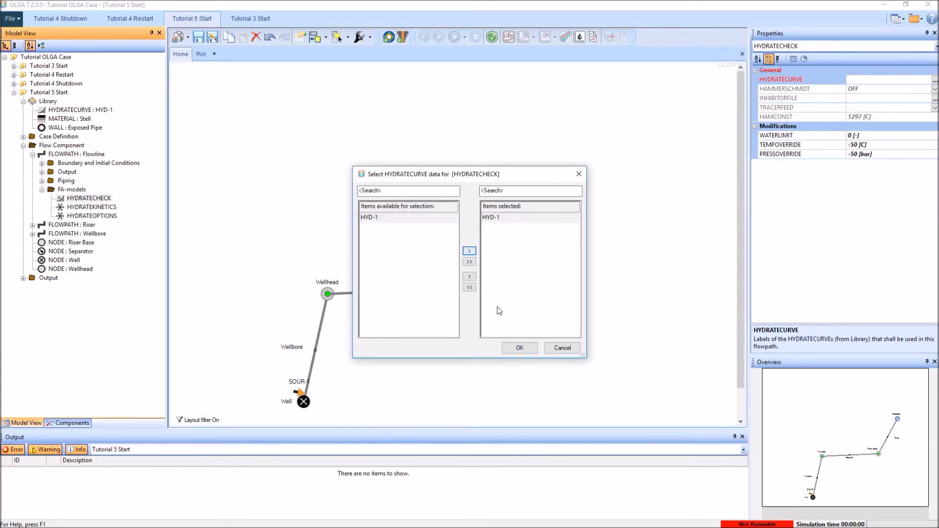
pyautogui.click(520, 347)
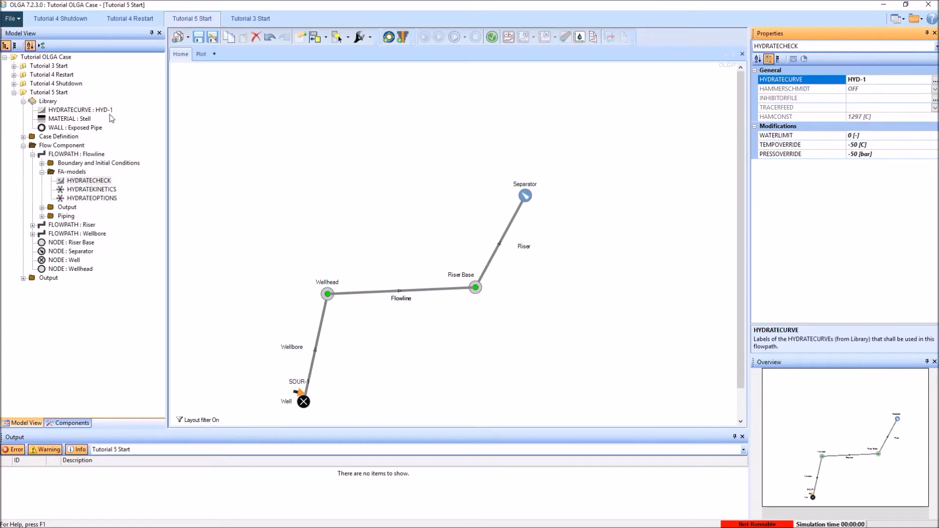
# - Set the Flowline's HYDRATEKINETICS model to KINETIC and choose SII as its hydrate structure
pyautogui.click(95, 192)
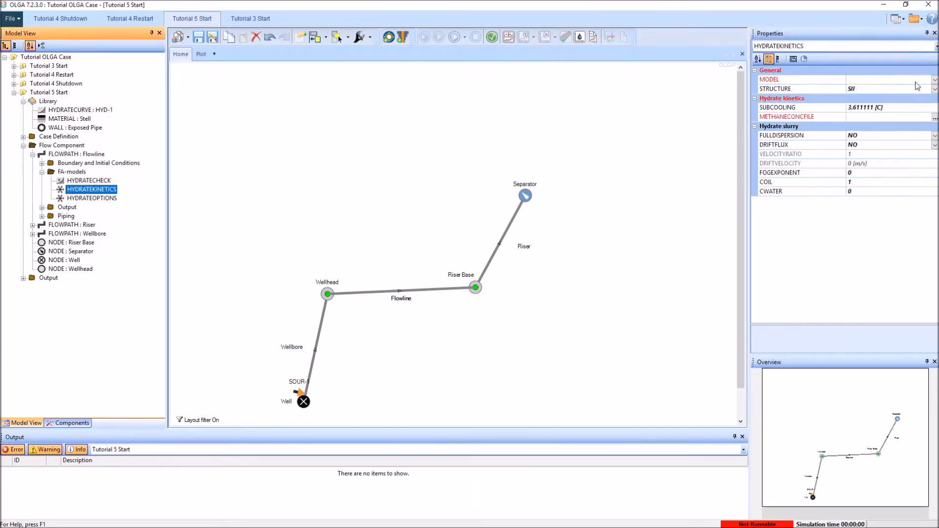
pyautogui.click(935, 79)
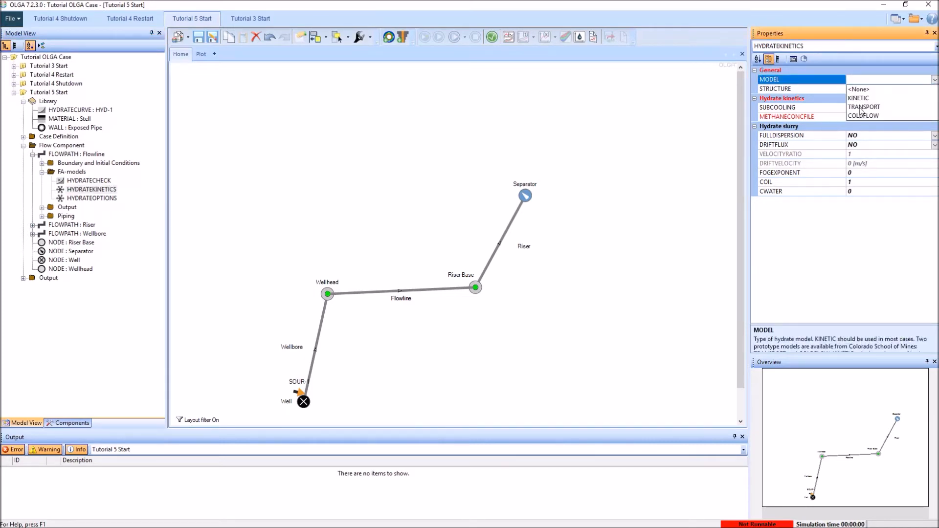
pyautogui.click(862, 101)
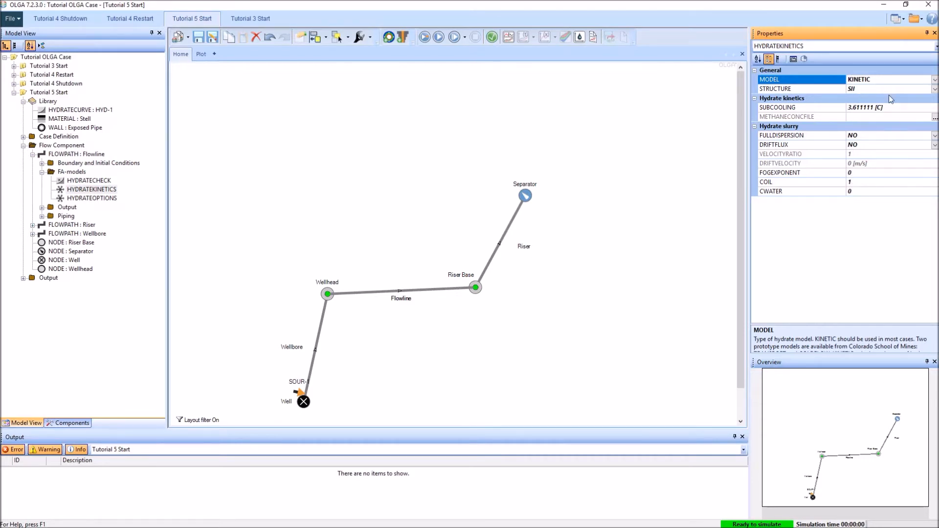
pyautogui.click(935, 90)
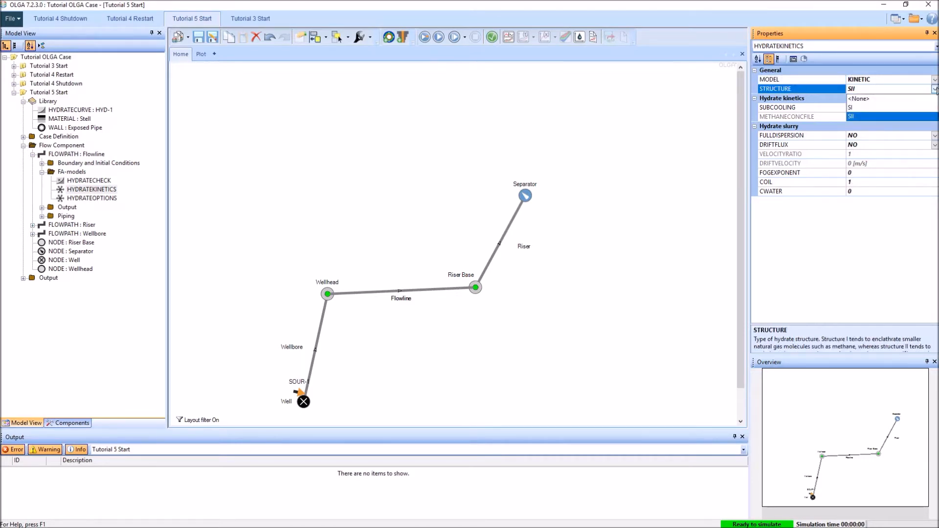
pyautogui.click(865, 116)
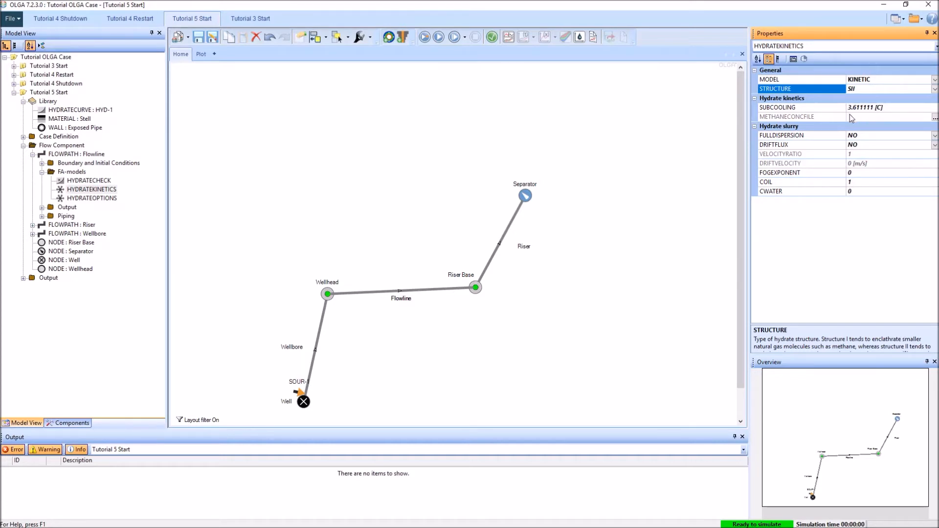
# - Set FULLDISPERSION to YES and CWATER to 1 in the HYDRATEKINETICS slurry settings
pyautogui.click(781, 139)
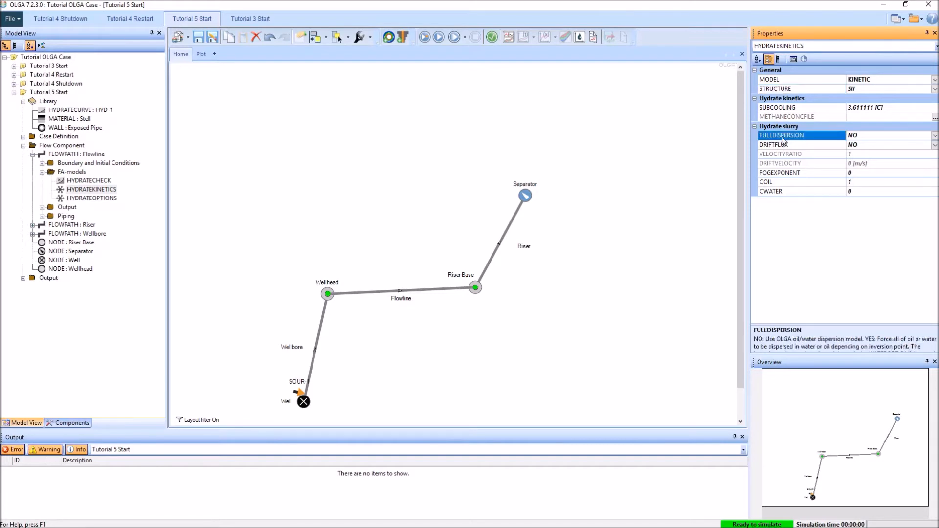
pyautogui.moveTo(844, 325); pyautogui.dragTo(834, 285)
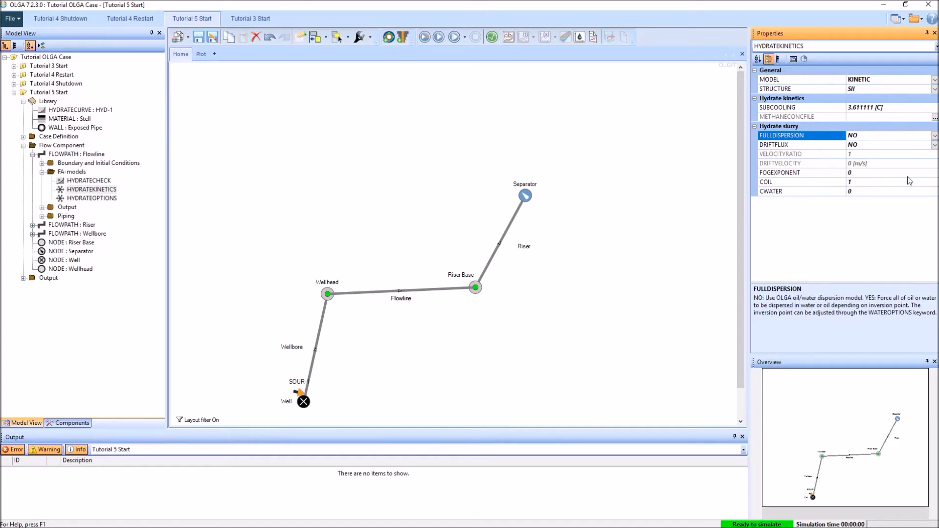
pyautogui.click(935, 136)
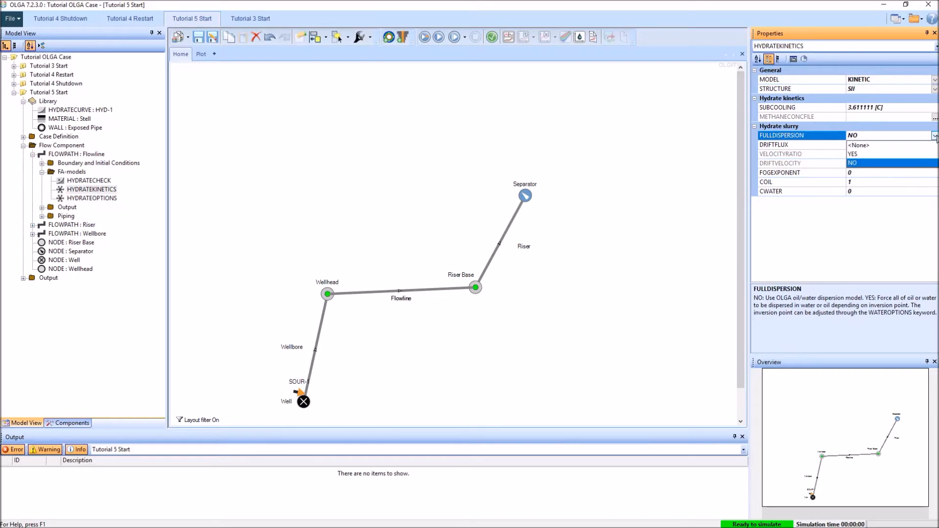
pyautogui.click(859, 154)
pyautogui.click(870, 192)
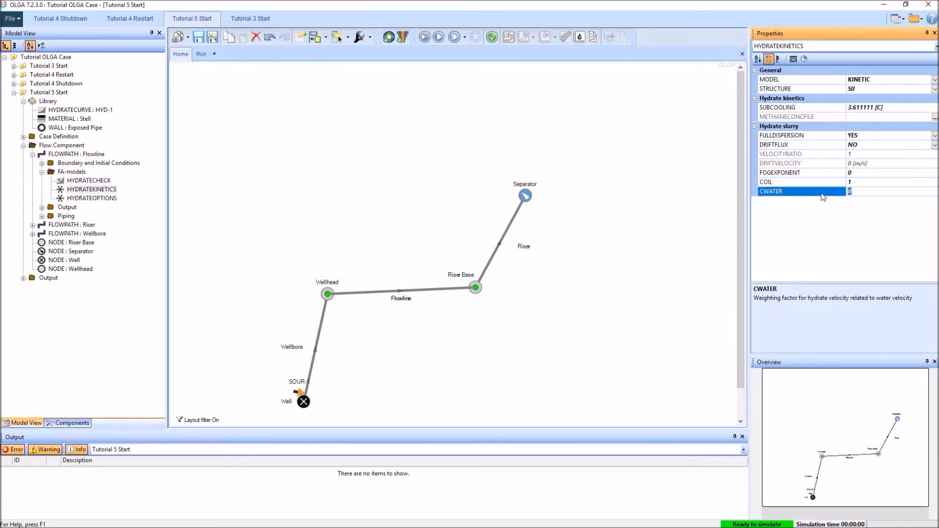
pyautogui.write('1')
# - Review the scaling factors and mean droplet diameter in the Flowline's HYDRATEOPTIONS and choose mN/m as the FATTRACTION unit
pyautogui.click(104, 199)
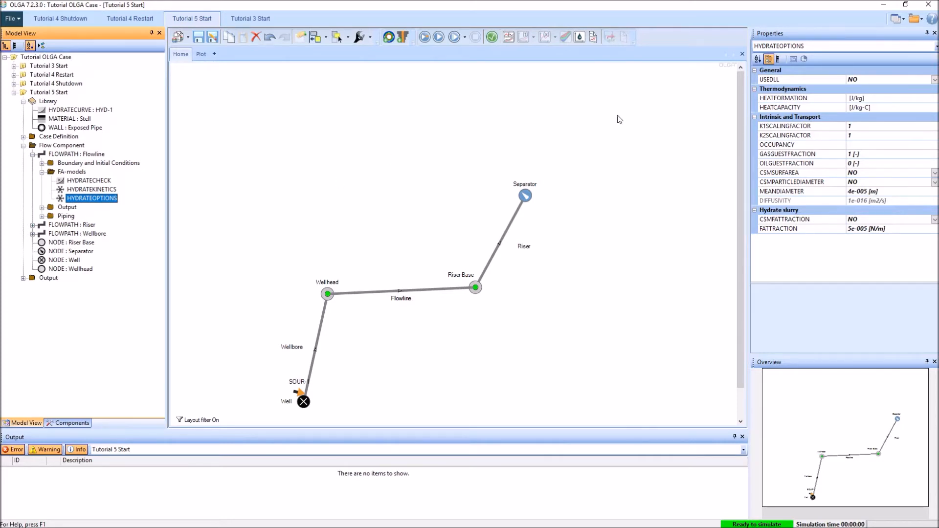
pyautogui.click(893, 127)
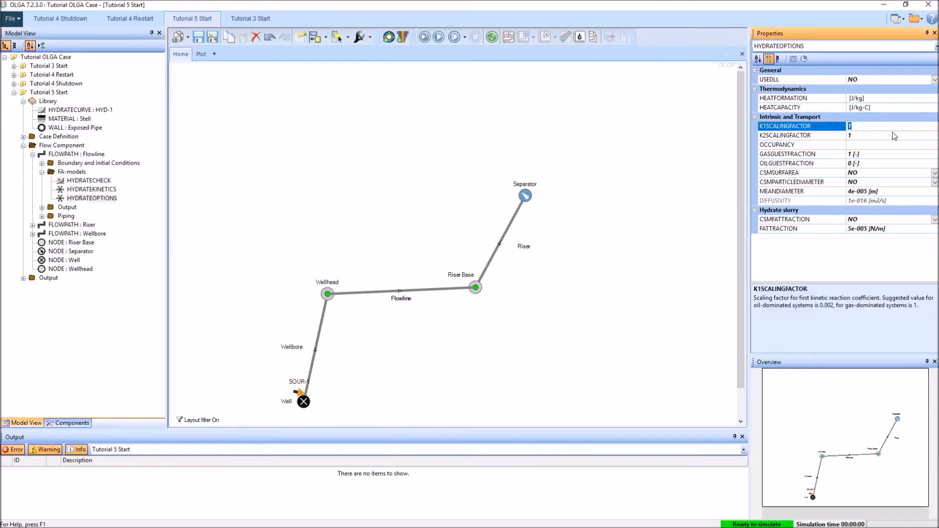
pyautogui.click(799, 136)
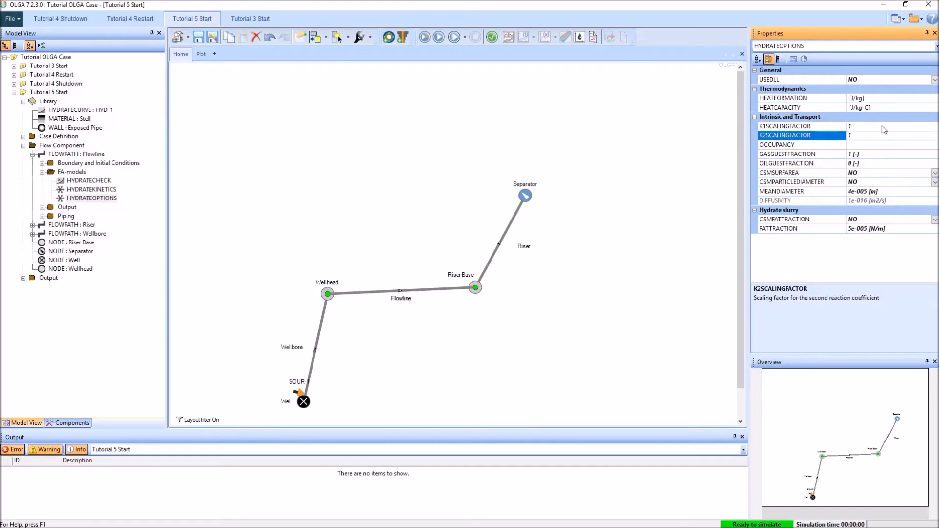
pyautogui.click(819, 192)
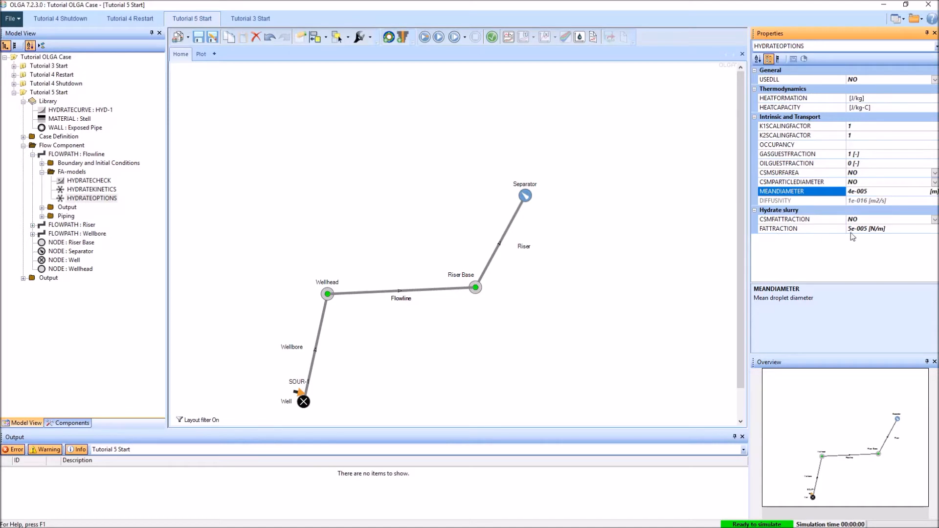
pyautogui.click(876, 228)
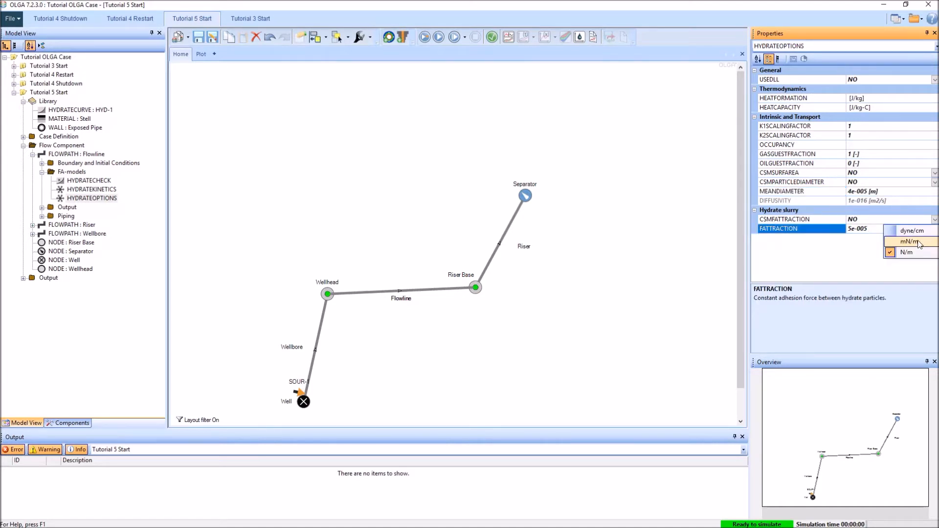
pyautogui.click(919, 243)
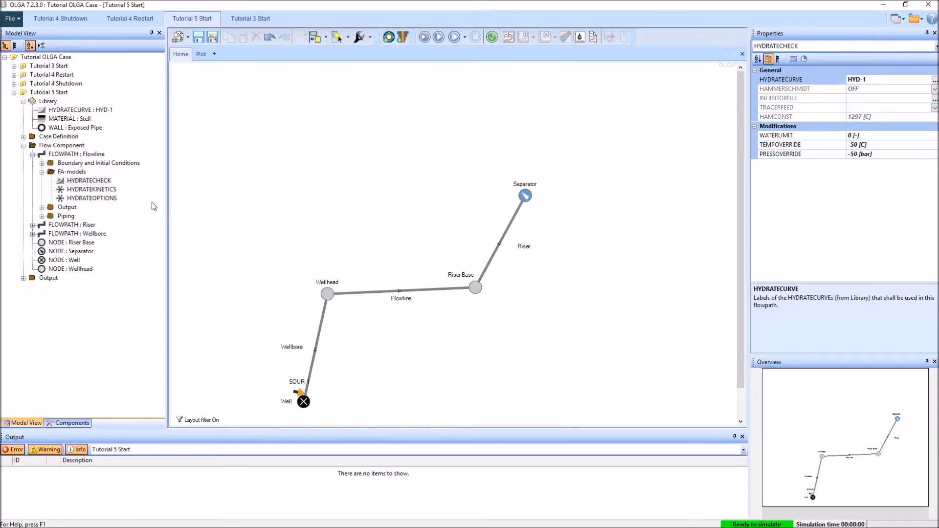
# - Copy the Flowline's HYDRATECHECK, HYDRATEKINETICS and HYDRATEOPTIONS models to the Riser flowpath
pyautogui.click(32, 225)
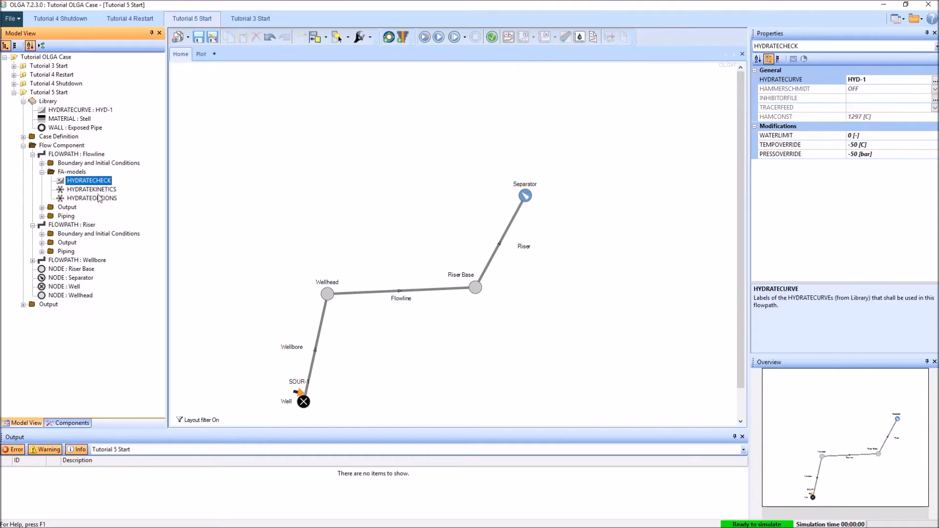
pyautogui.click(81, 225)
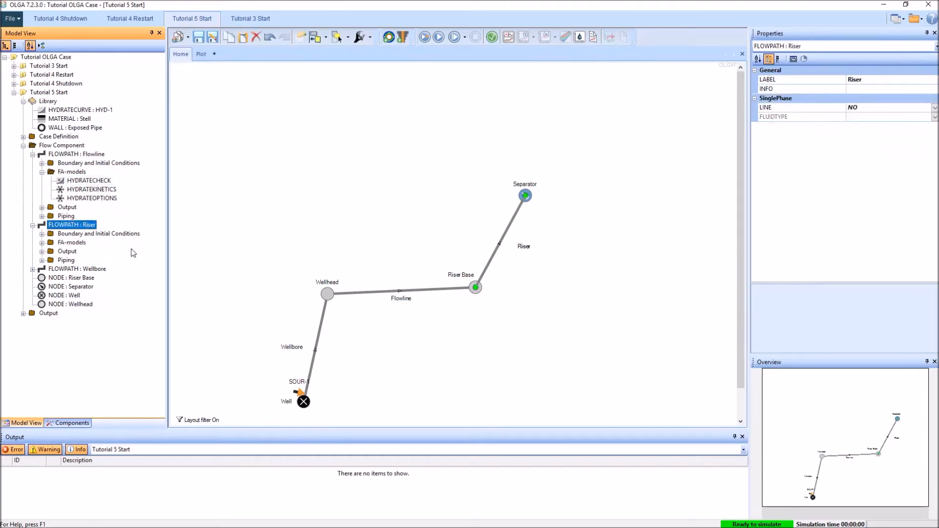
pyautogui.click(42, 242)
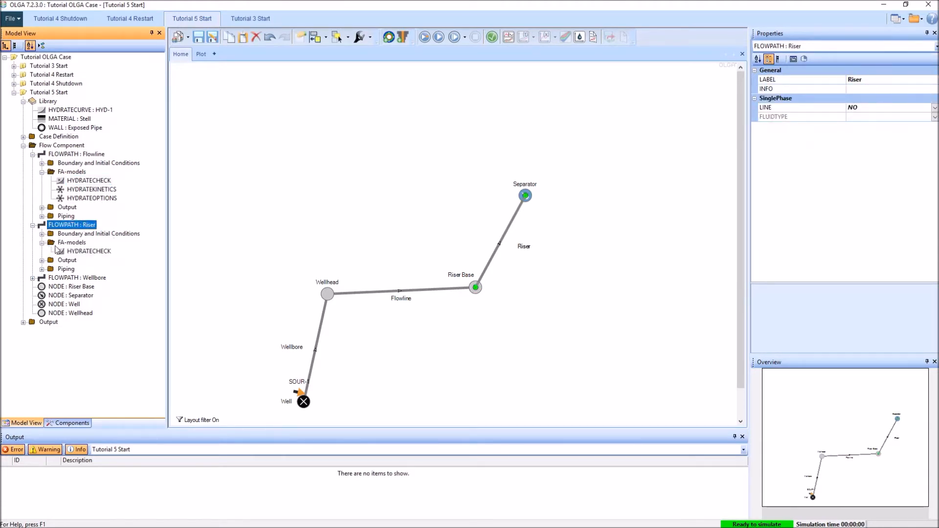
pyautogui.click(90, 189)
pyautogui.click(73, 226)
pyautogui.hotkey('ctrl', 'v')
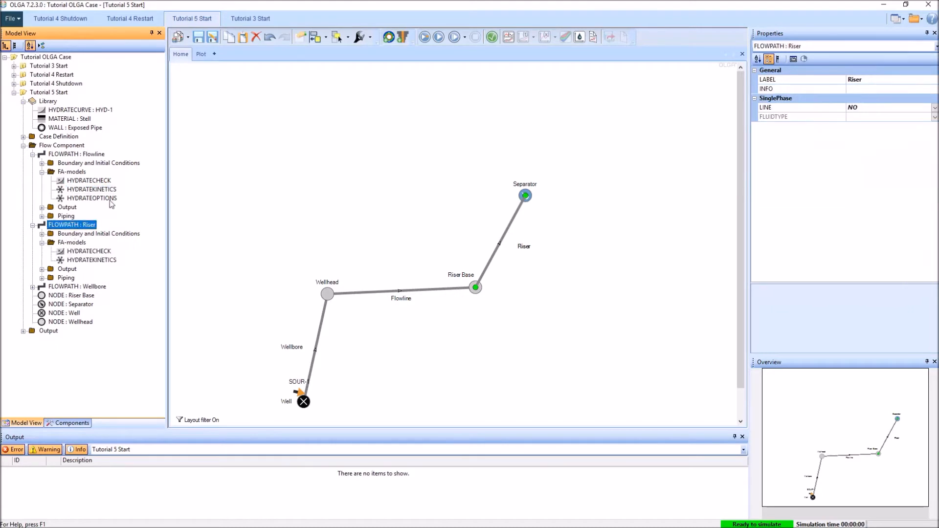
pyautogui.click(107, 199)
pyautogui.click(81, 226)
pyautogui.hotkey('ctrl', 'v')
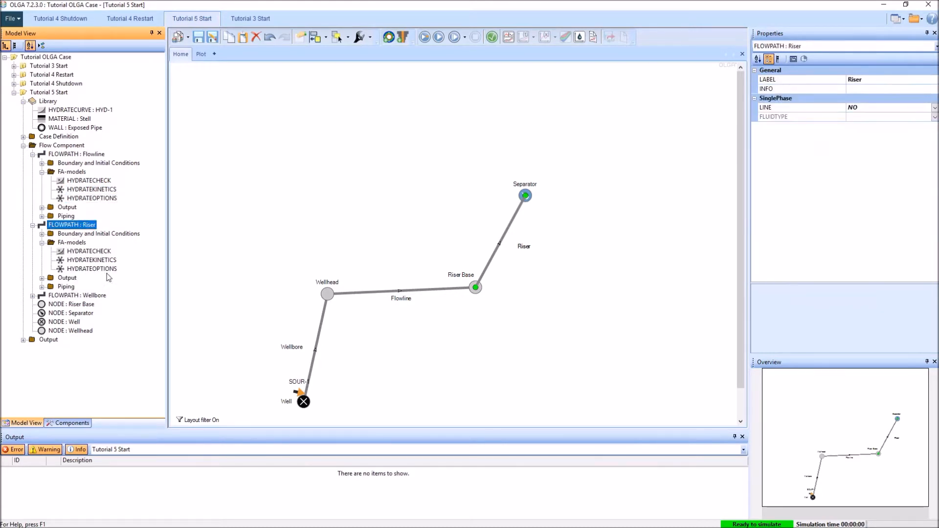
# - Check the properties of the Riser's copied HYDRATECHECK, HYDRATEKINETICS and HYDRATEOPTIONS models
pyautogui.click(93, 252)
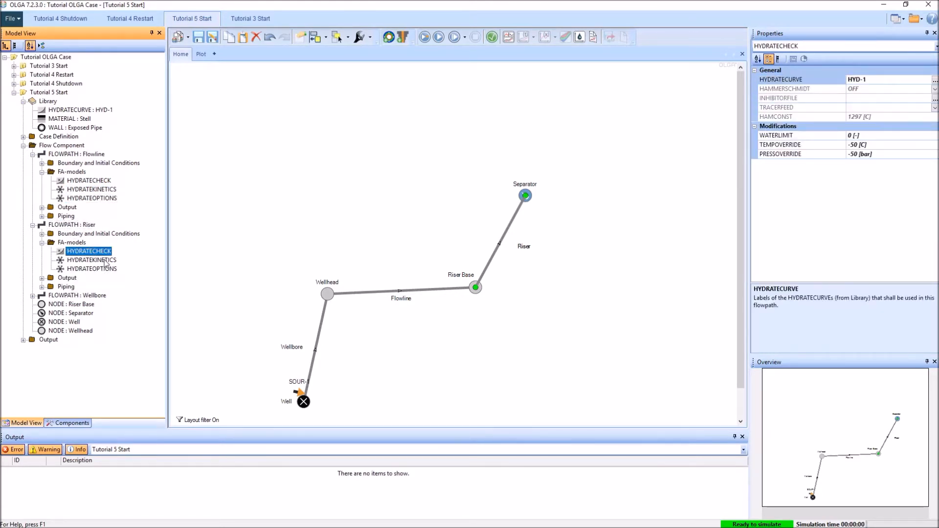
pyautogui.click(105, 261)
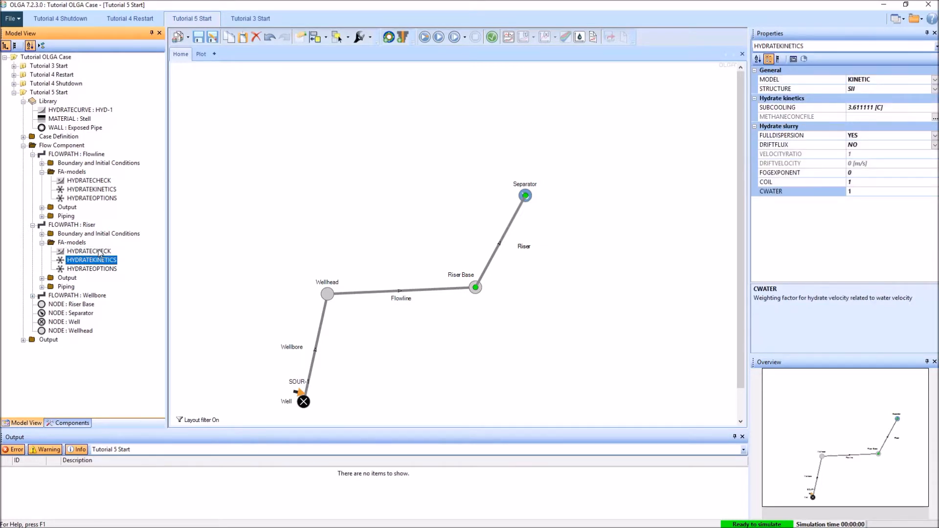
pyautogui.click(100, 251)
pyautogui.click(94, 261)
pyautogui.click(113, 270)
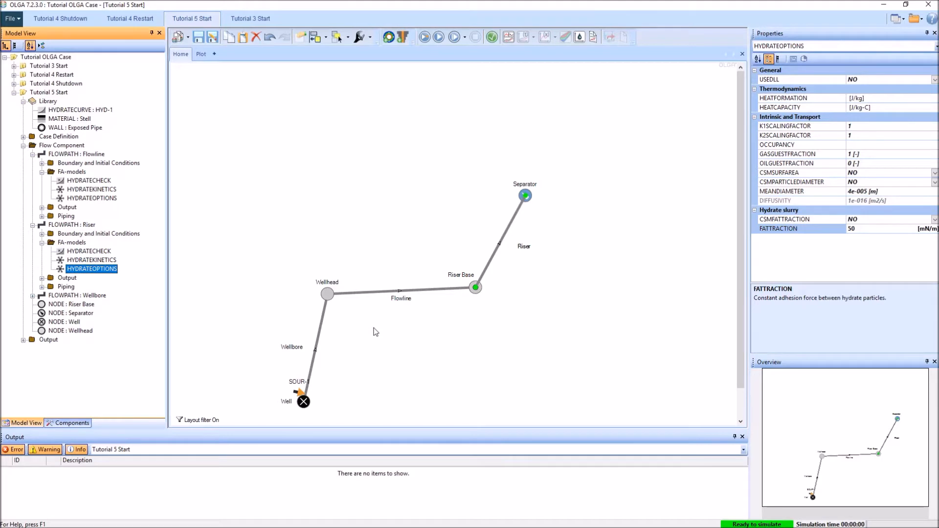
pyautogui.click(394, 334)
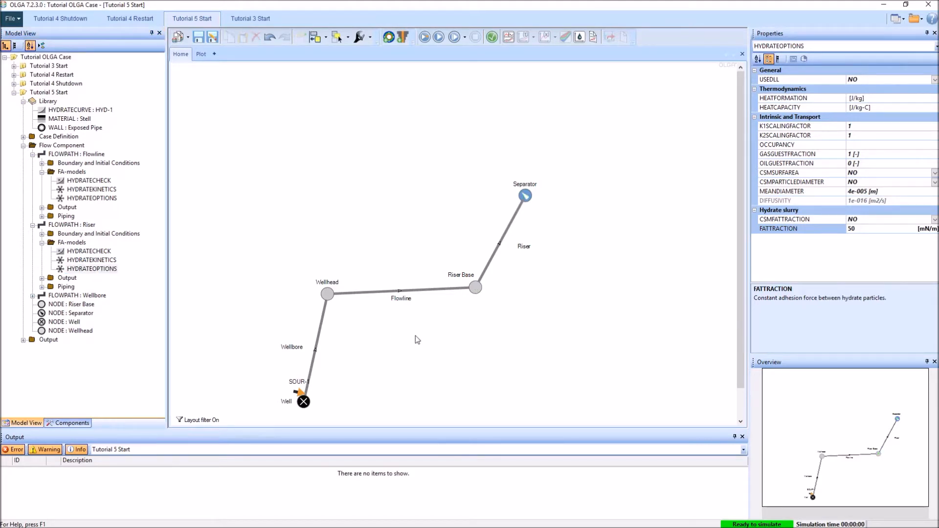
# - Set the number of sections of PIPE-1 in the Flowline geometry to 50 and update the geometry in the case
pyautogui.click(383, 291)
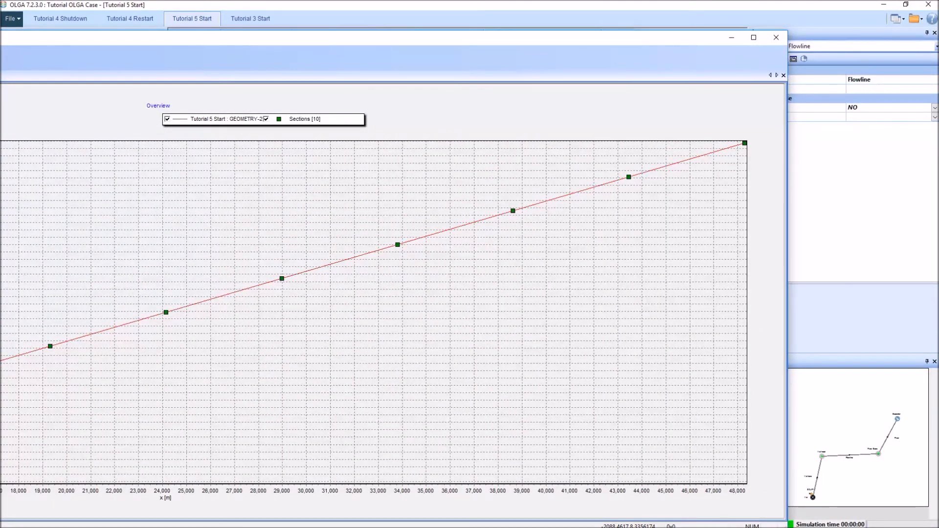
pyautogui.doubleClick(288, 31)
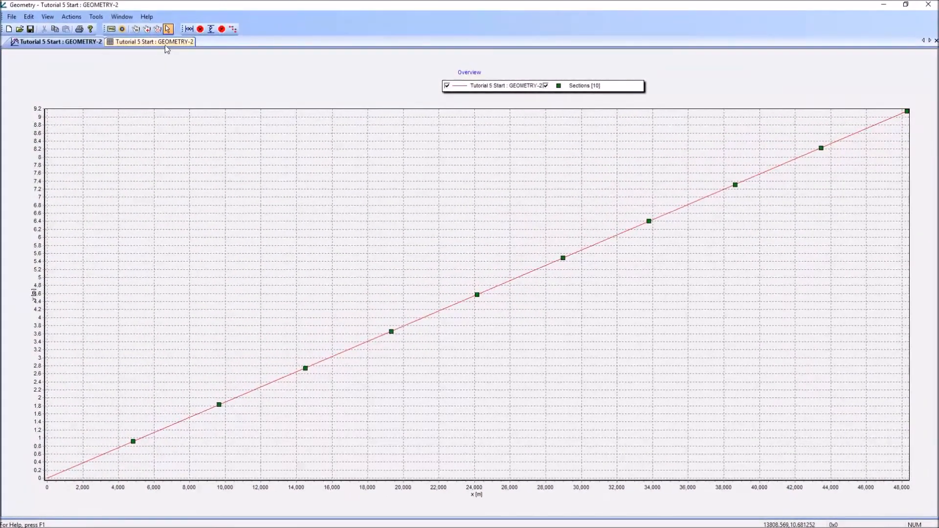
pyautogui.click(165, 43)
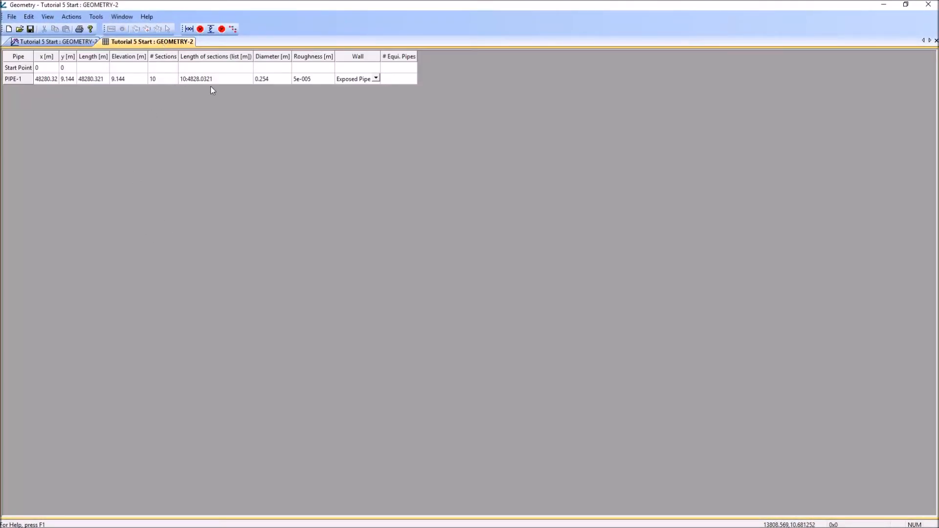
pyautogui.click(169, 79)
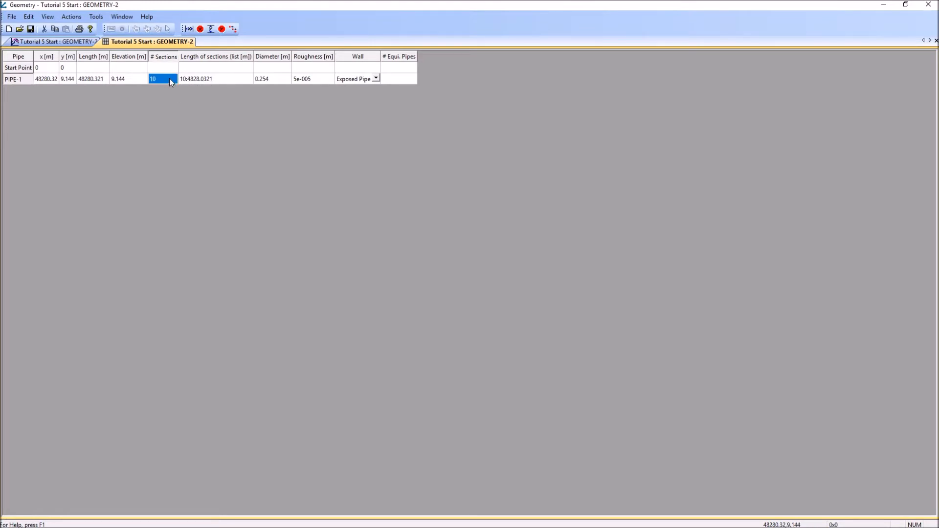
pyautogui.press('Return')
pyautogui.click(936, 4)
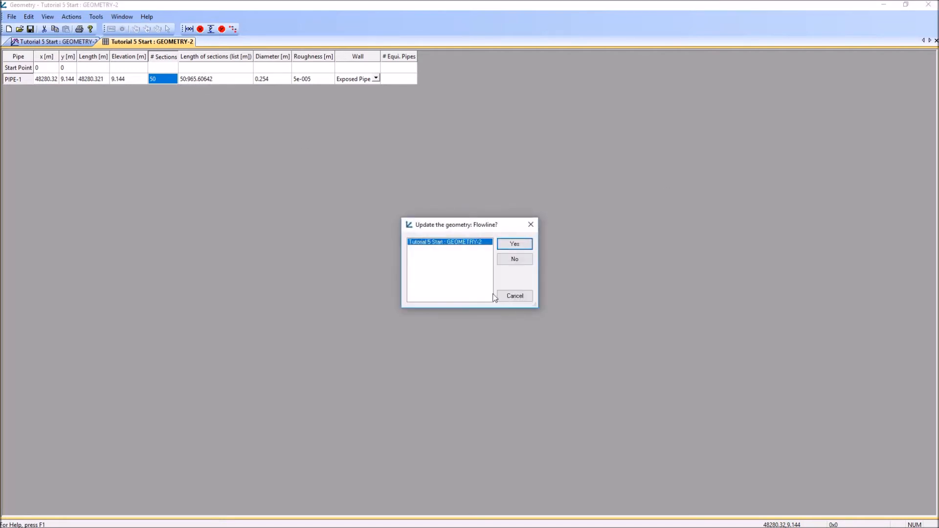
pyautogui.click(520, 246)
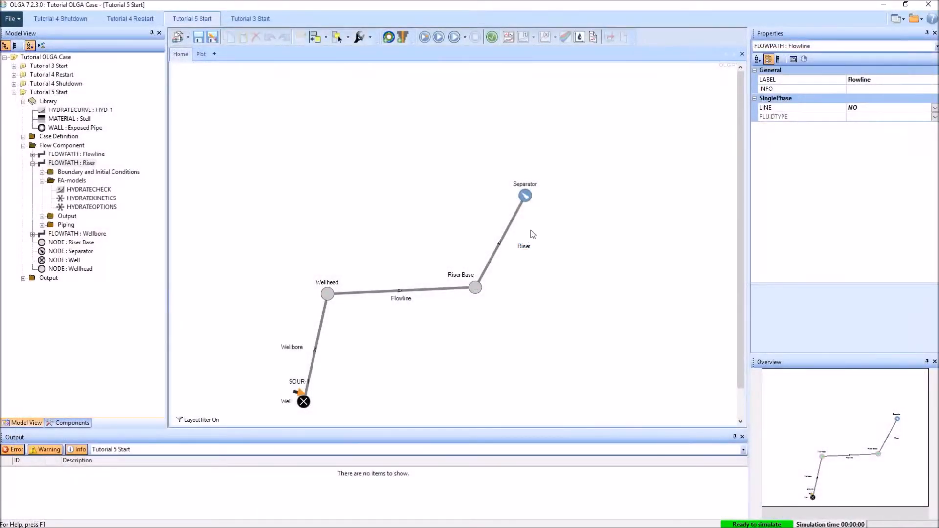
# - Check the section lengths of PIPE-1 in the Riser geometry, then close it without updating the case or saving to file
pyautogui.doubleClick(511, 229)
pyautogui.click(196, 68)
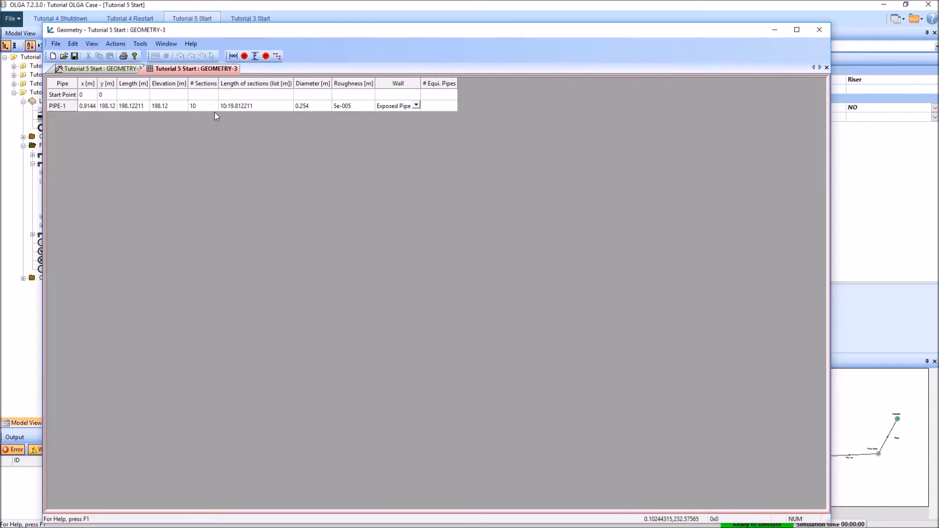
pyautogui.click(238, 108)
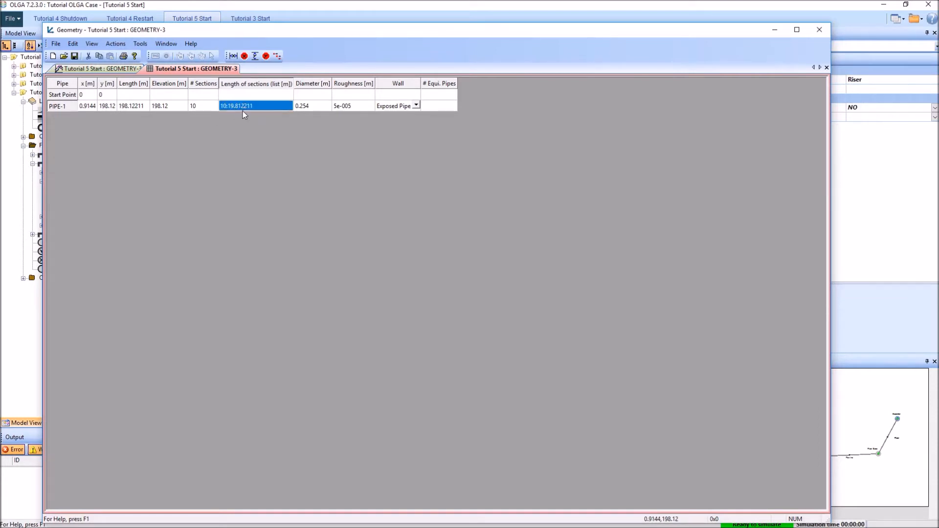
pyautogui.click(824, 32)
pyautogui.click(470, 270)
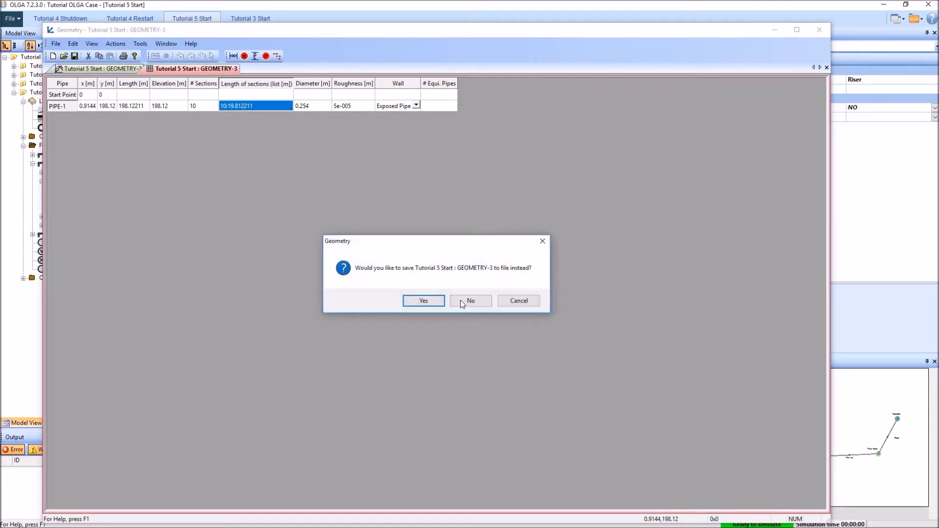
pyautogui.click(462, 301)
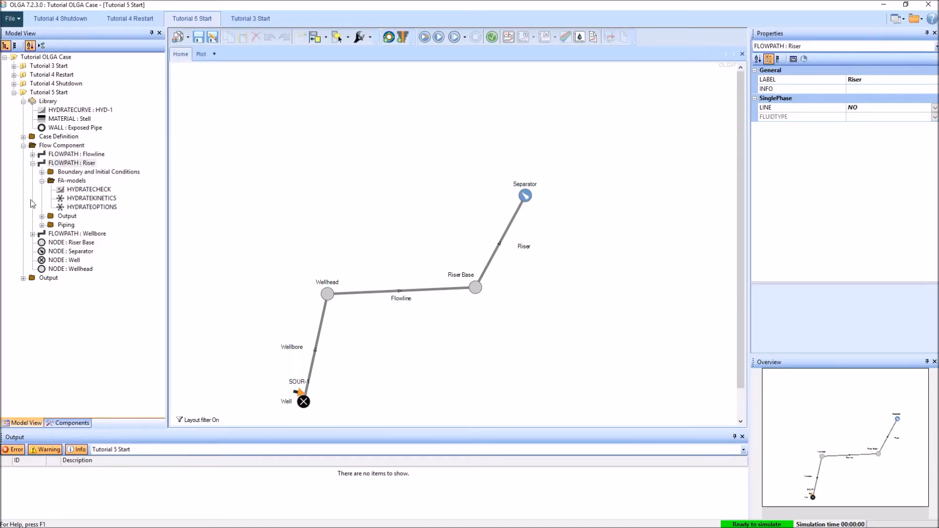
# - Add the hydrate volume fraction BEHYD and hydrate formation temperature HYDTM to the Flowline's PROFILEDATA output variables
pyautogui.click(32, 155)
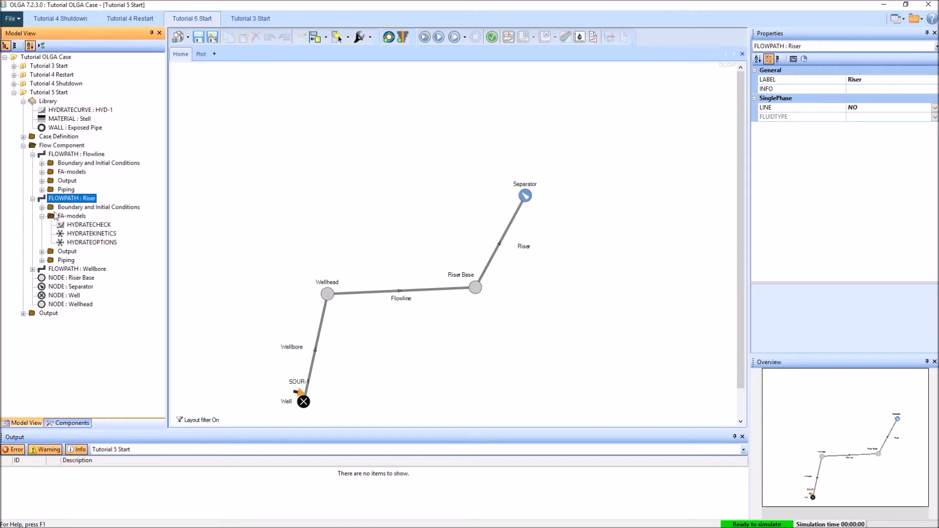
pyautogui.click(42, 181)
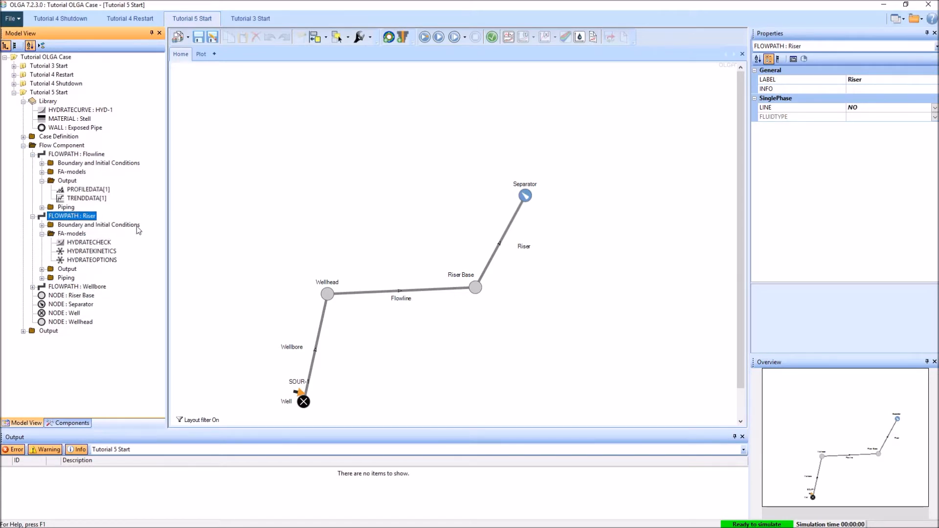
pyautogui.click(81, 192)
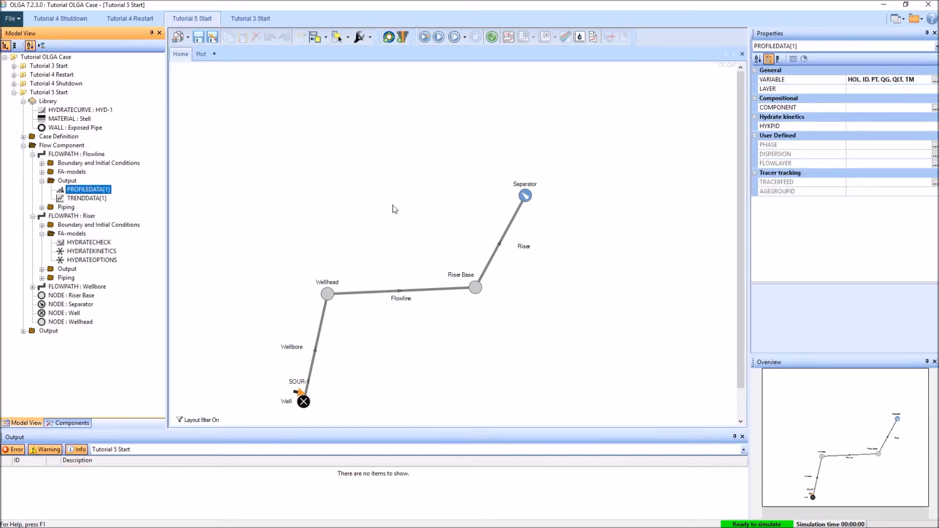
pyautogui.click(698, 112)
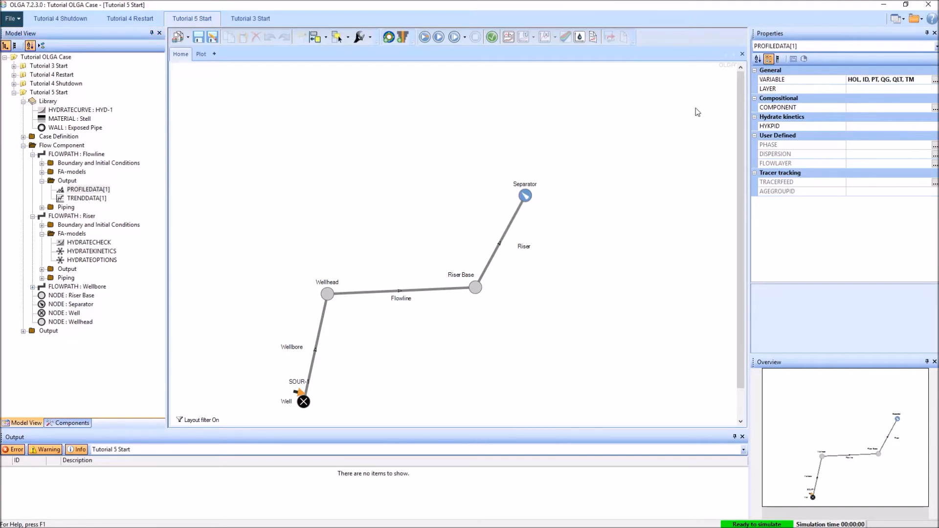
pyautogui.click(935, 79)
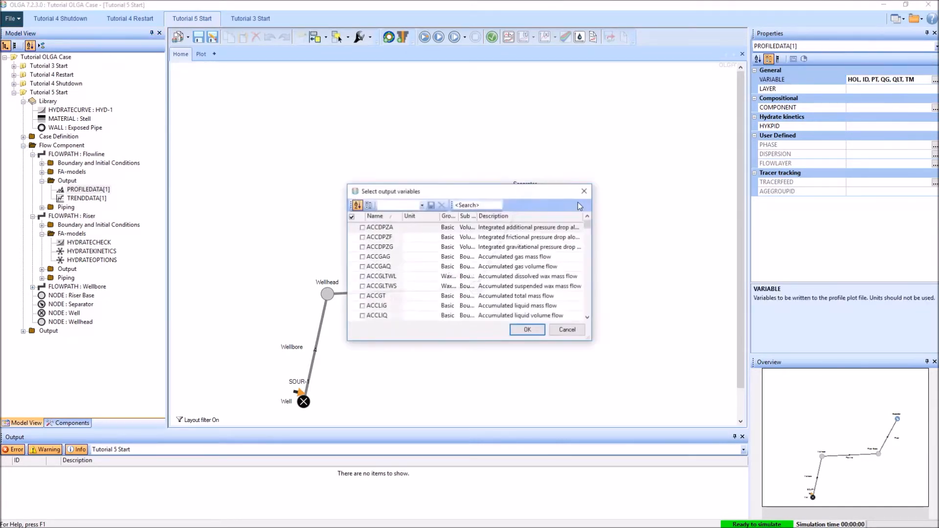
pyautogui.click(489, 206)
pyautogui.write('hydrate')
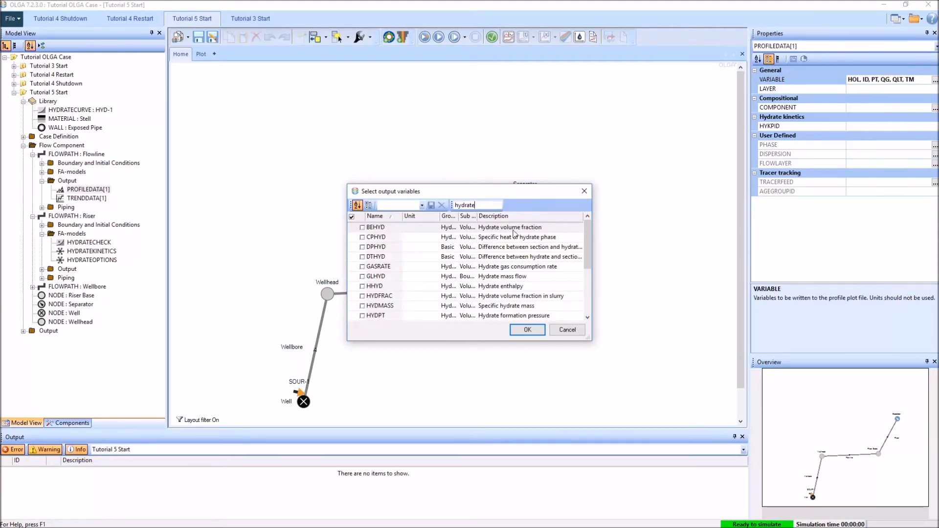
pyautogui.click(362, 228)
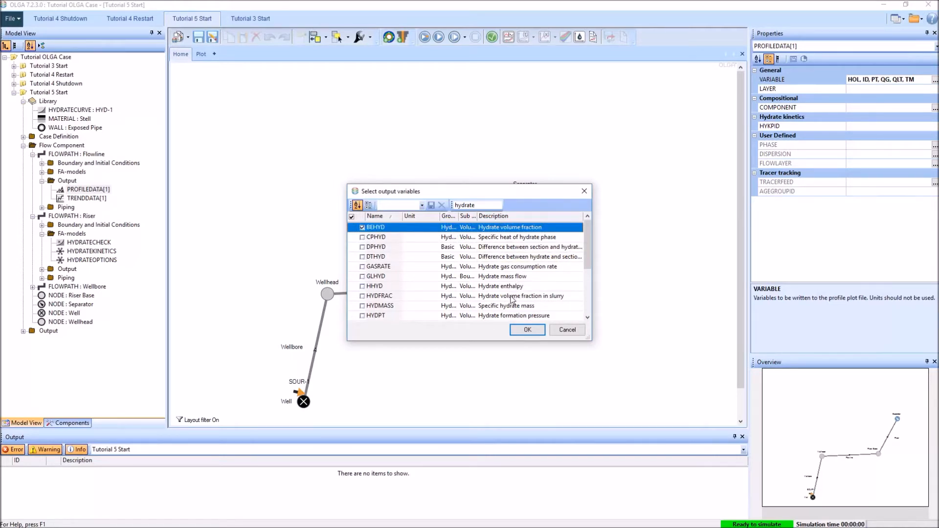
pyautogui.scroll(-1, 537, 301)
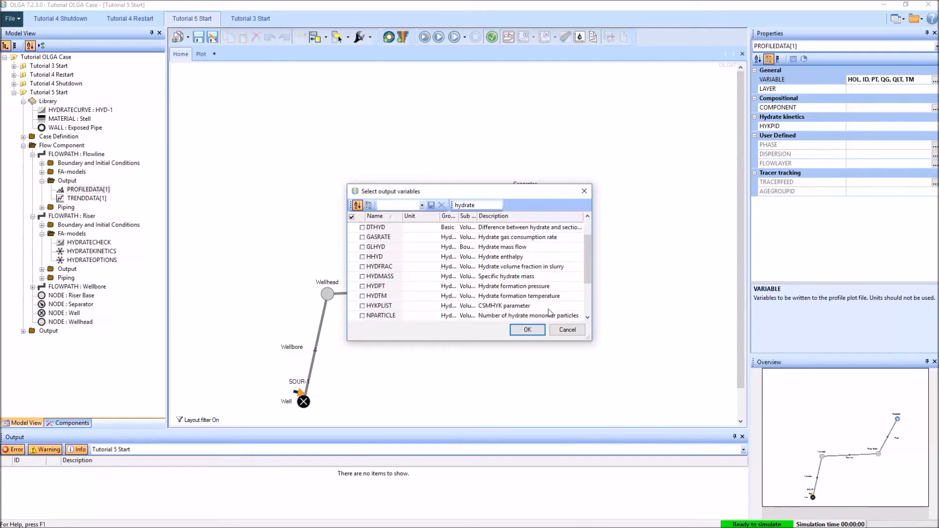
pyautogui.click(363, 297)
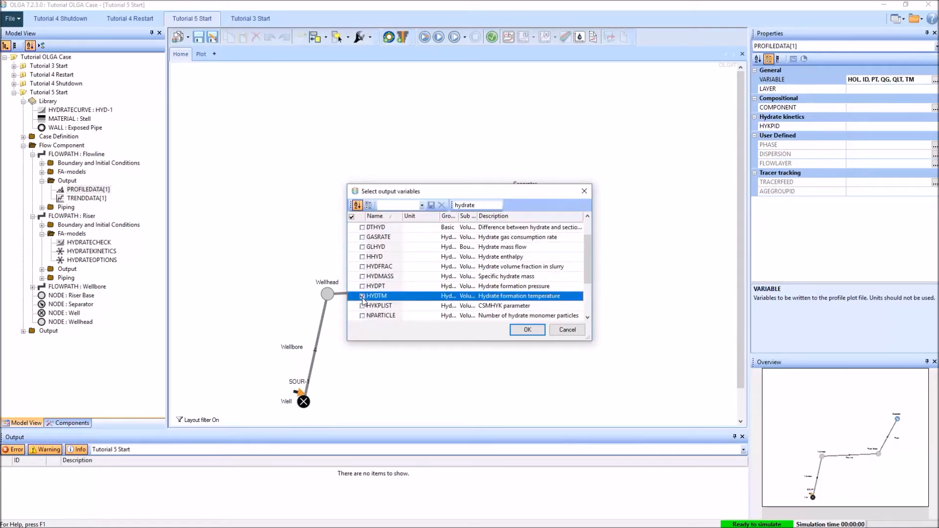
pyautogui.scroll(1, 552, 287)
pyautogui.scroll(-1, 551, 287)
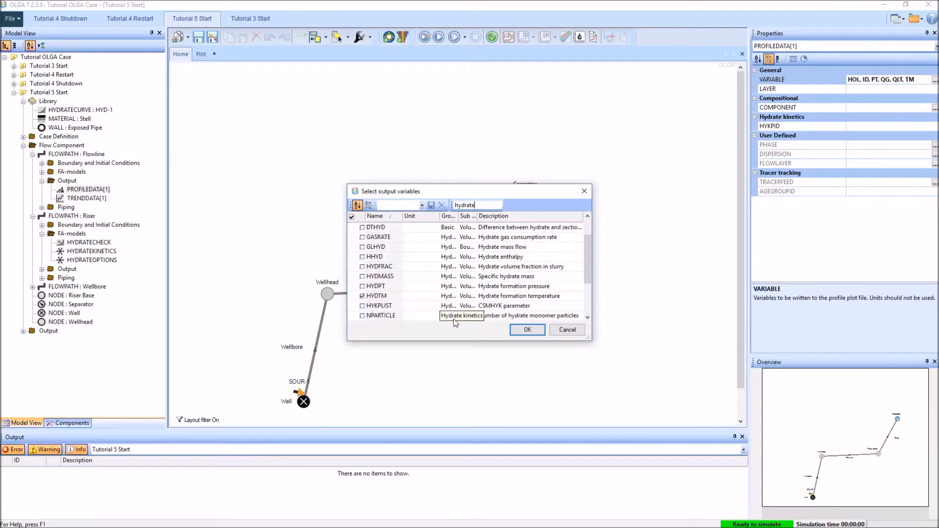
pyautogui.click(523, 331)
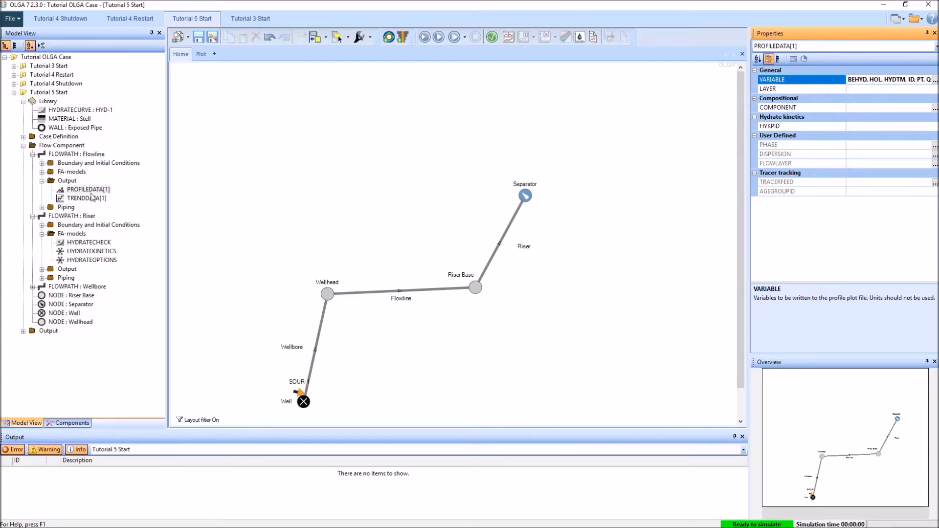
# - Add the hydrate volume fraction BEHYD and hydrate formation temperature HYDTM to the Riser's PROFILEDATA output variables
pyautogui.click(94, 244)
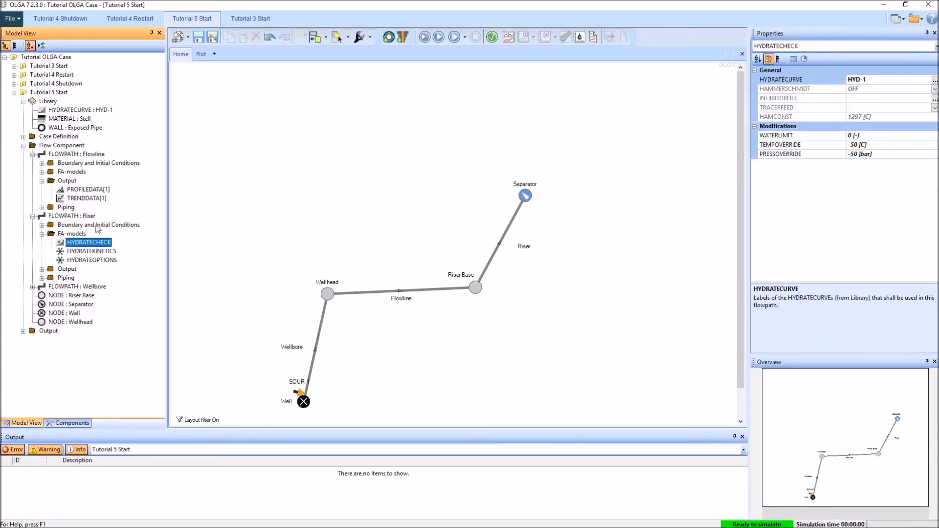
pyautogui.click(42, 269)
pyautogui.click(88, 277)
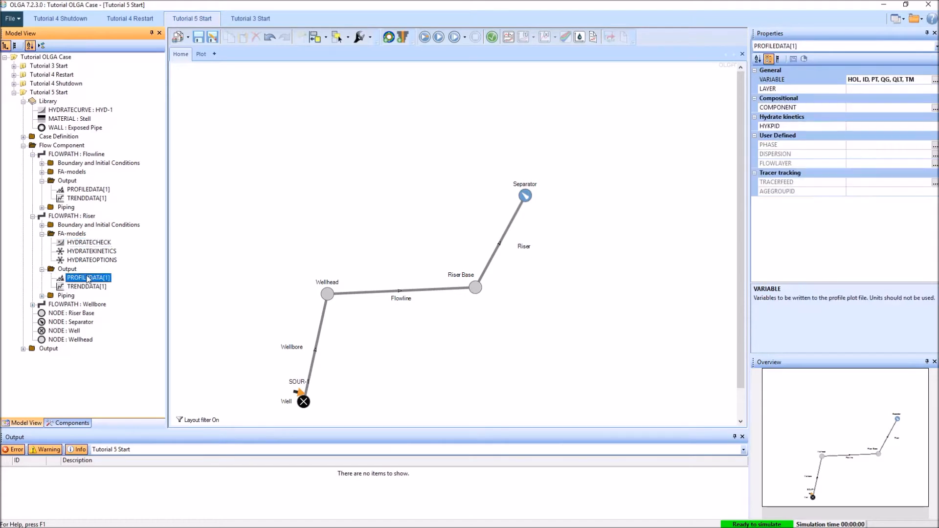
pyautogui.click(935, 83)
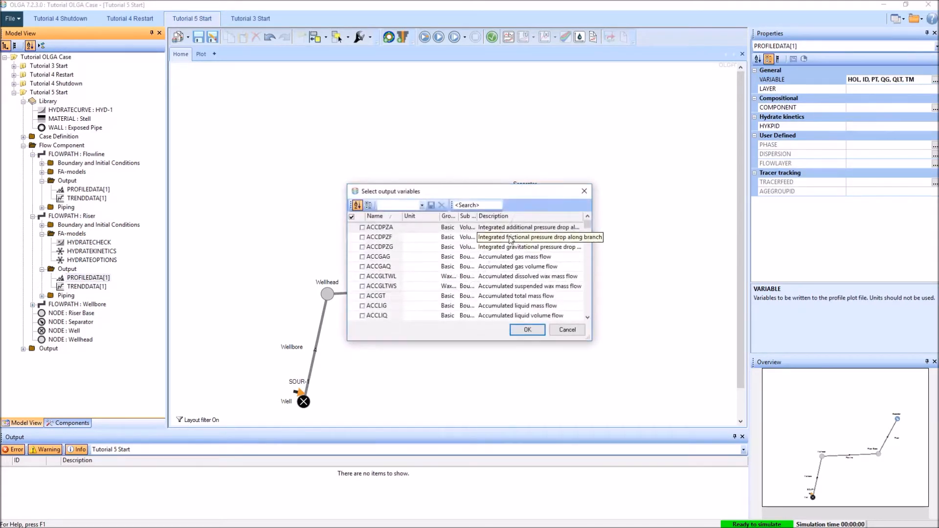
pyautogui.write('hydrate')
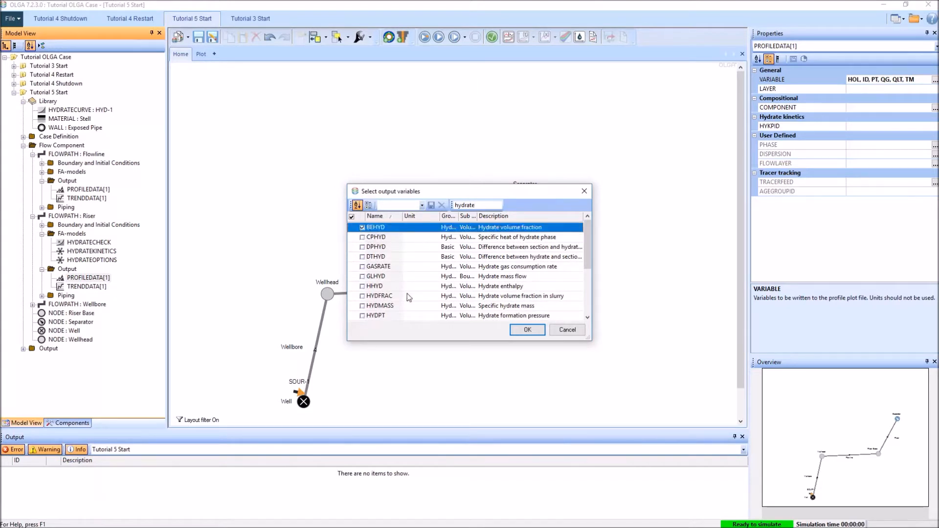
pyautogui.scroll(-1, 398, 301)
pyautogui.click(363, 297)
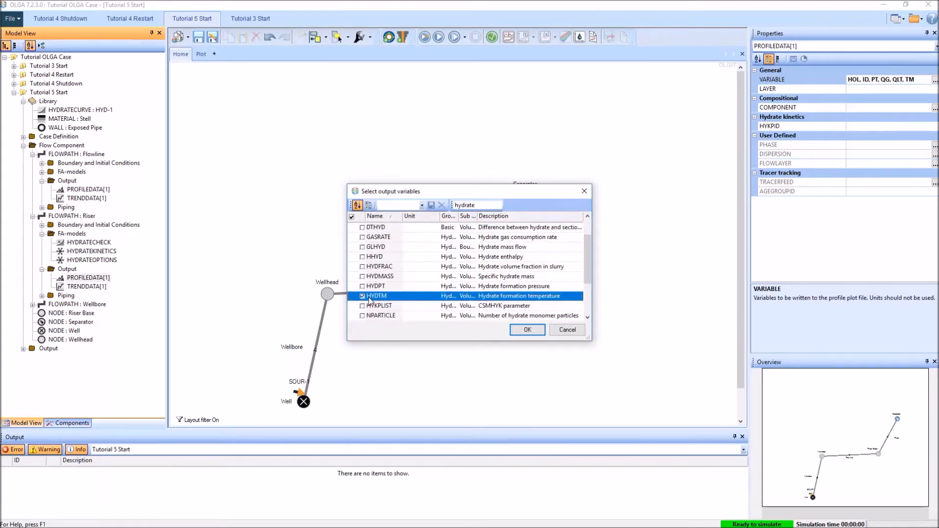
pyautogui.click(528, 330)
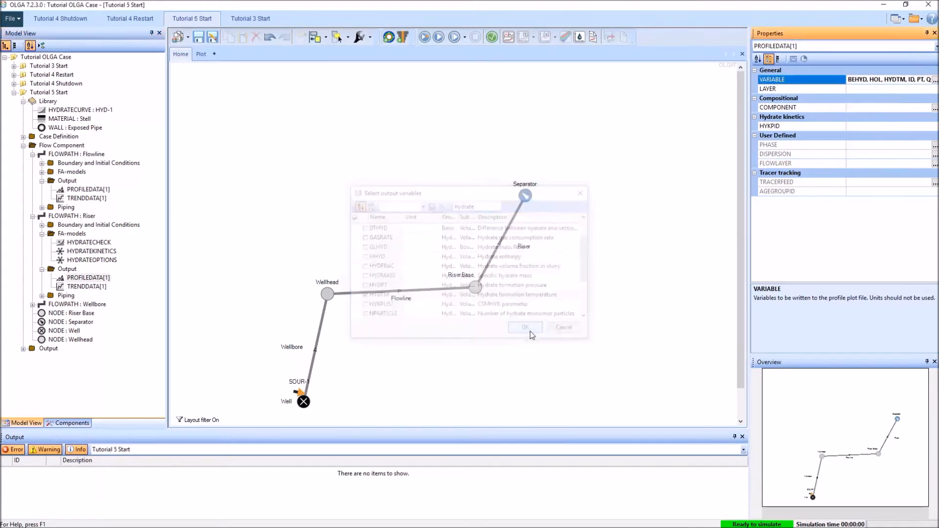
# - Run the simulation of the Tutorial 5 Start case to completion
pyautogui.click(473, 360)
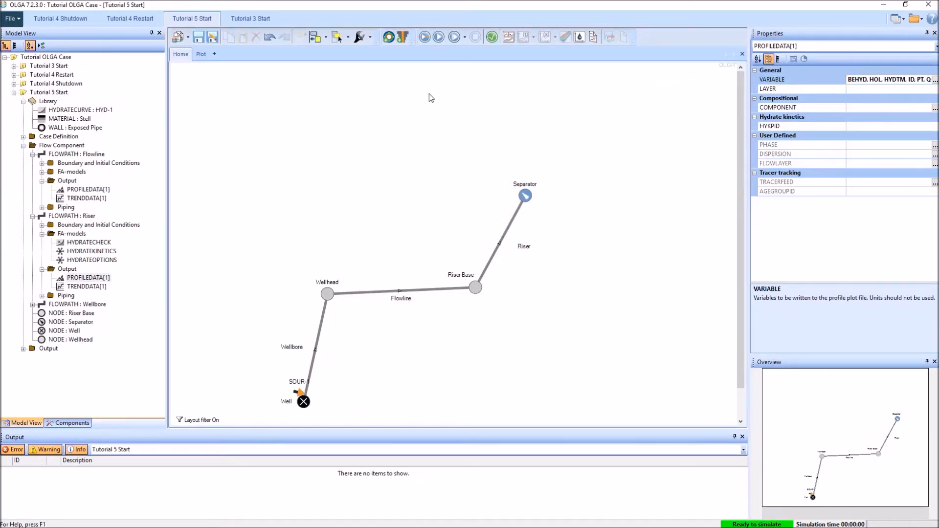
pyautogui.click(425, 38)
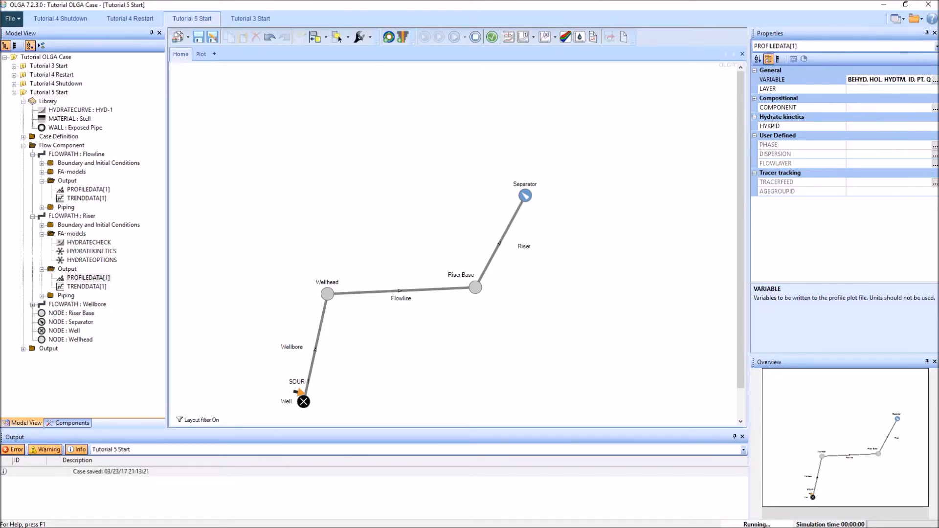
pyautogui.moveTo(0, 74); pyautogui.dragTo(216, 26)
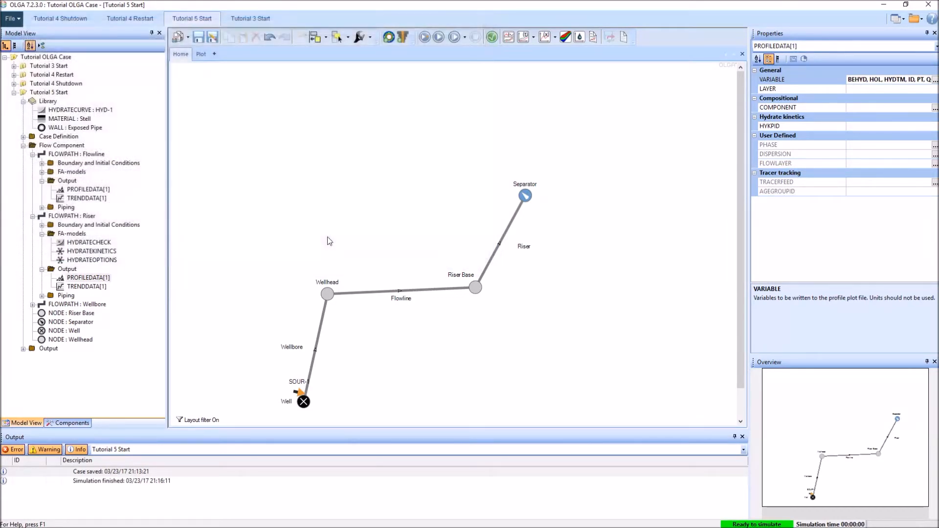
# - Create a profile plot of fluid temperature TM, hydrate formation temperature HYDTM, hydrate volume fraction BEHYD and pressure PT for the Flowline only
pyautogui.click(544, 40)
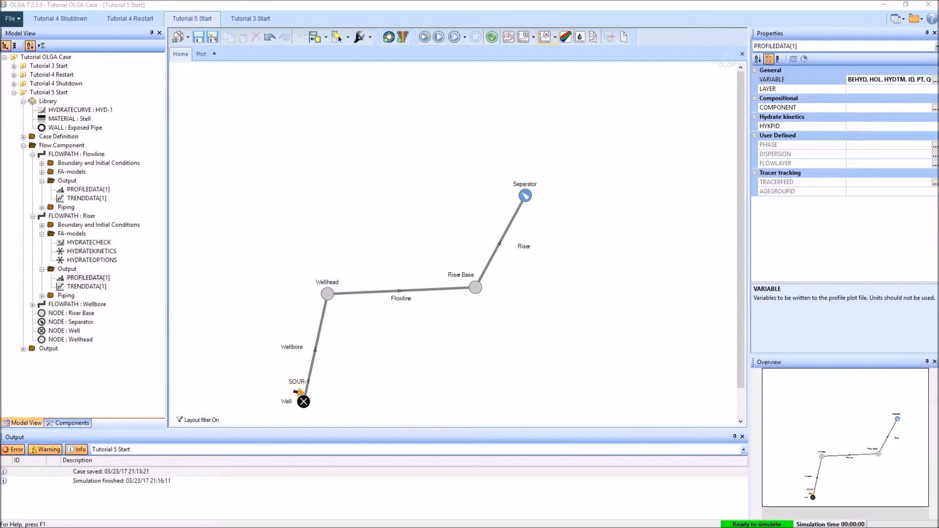
pyautogui.click(477, 333)
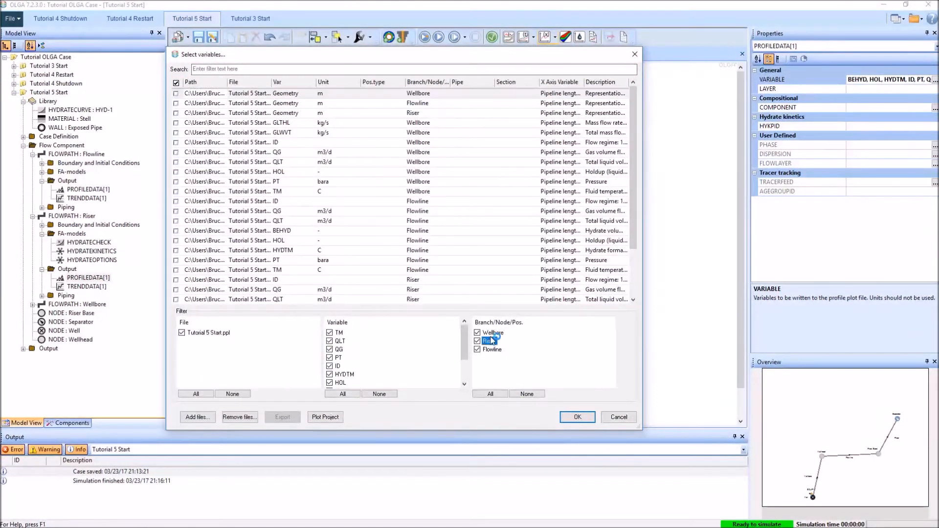
pyautogui.click(478, 341)
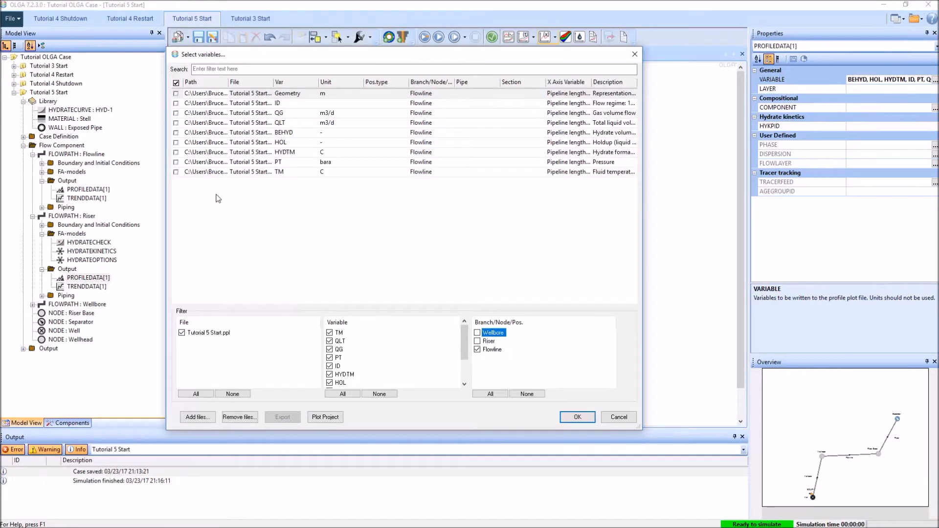
pyautogui.click(175, 172)
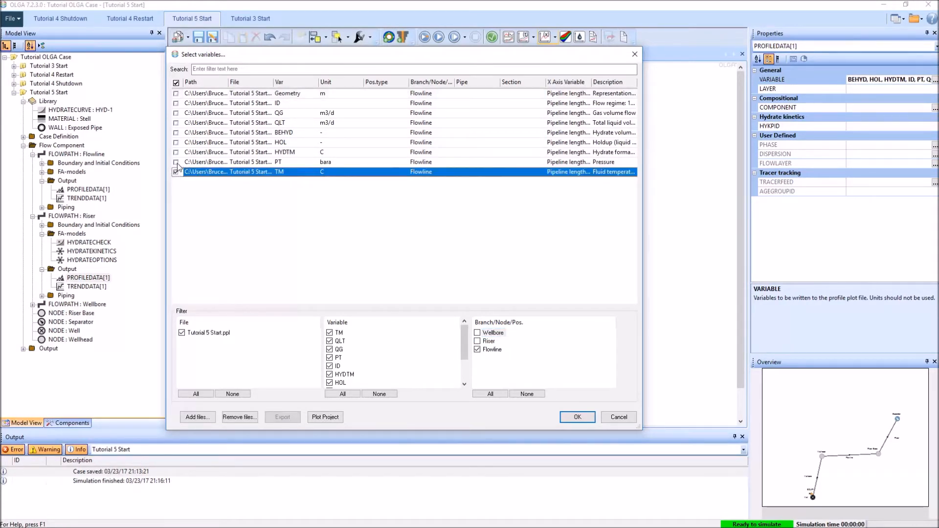
pyautogui.click(176, 153)
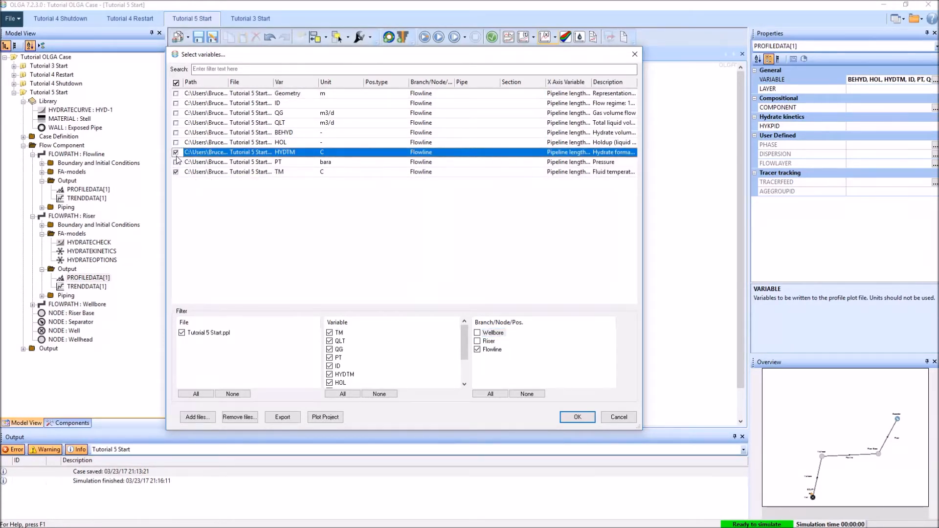
pyautogui.click(176, 133)
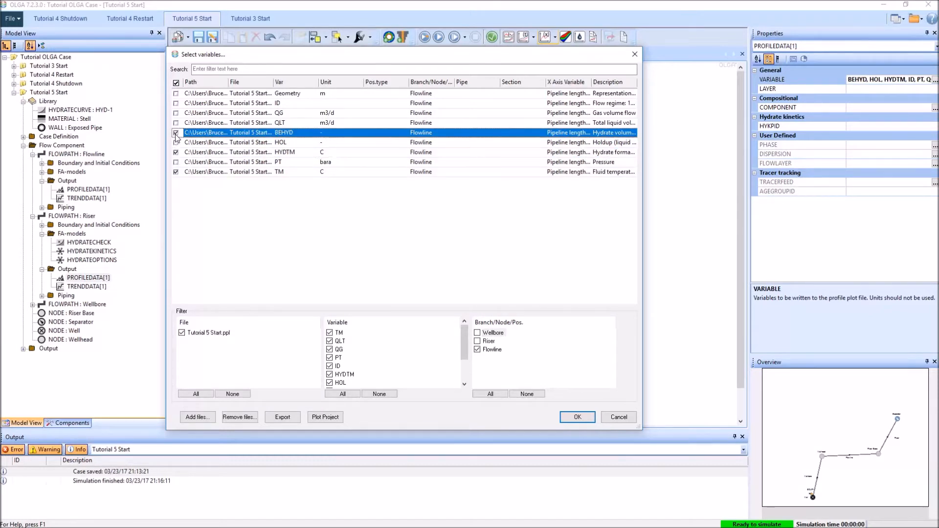
pyautogui.click(176, 162)
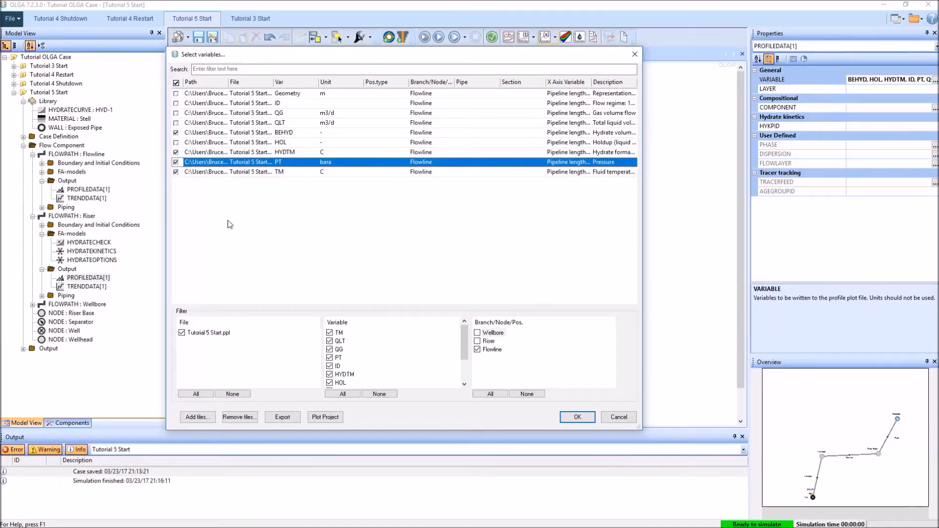
pyautogui.click(576, 419)
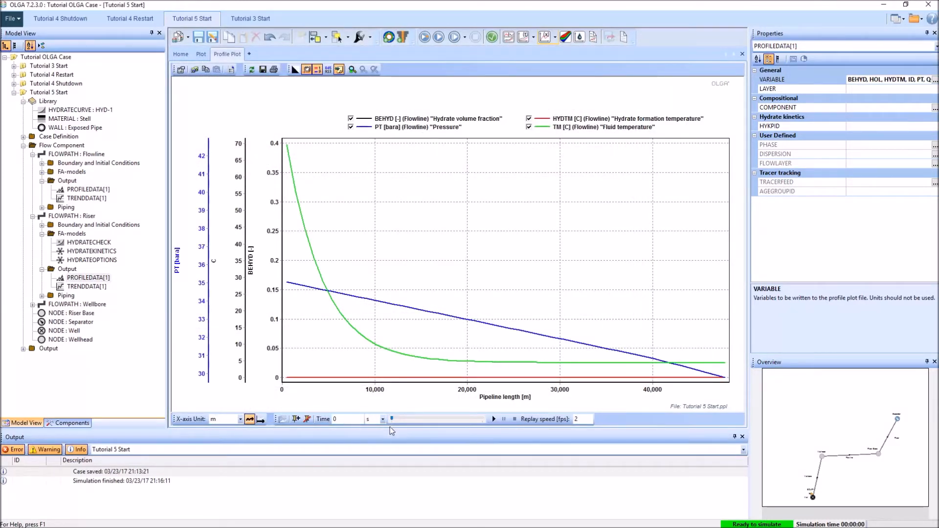
# - Move the profile plot through simulation time from 0 to 86400.6 s and examine the Flowline's hydrate fraction and temperature curves
pyautogui.moveTo(392, 420); pyautogui.dragTo(416, 427)
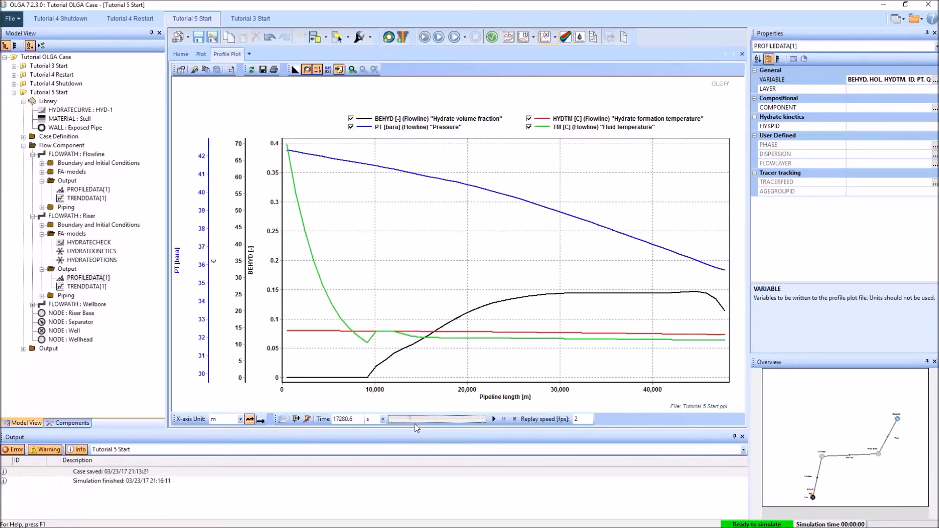
pyautogui.moveTo(415, 424); pyautogui.dragTo(389, 424)
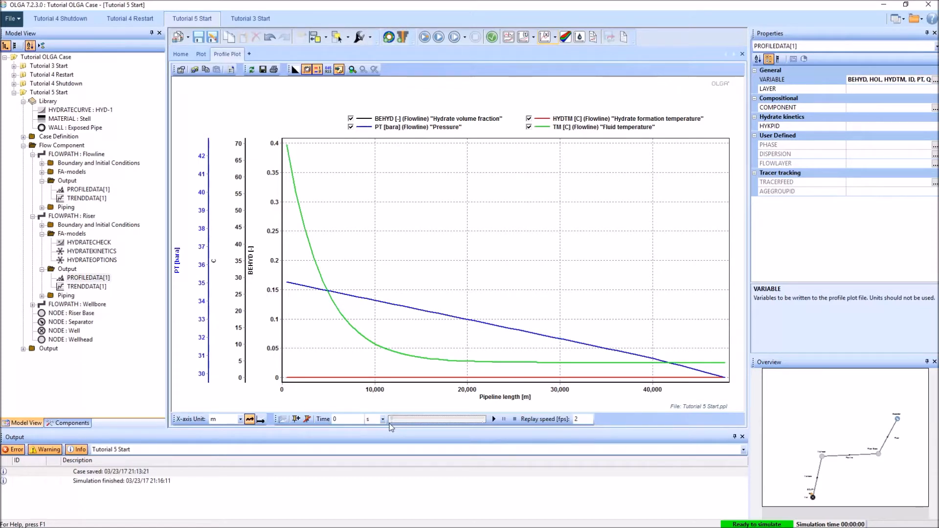
pyautogui.moveTo(390, 424); pyautogui.dragTo(482, 422)
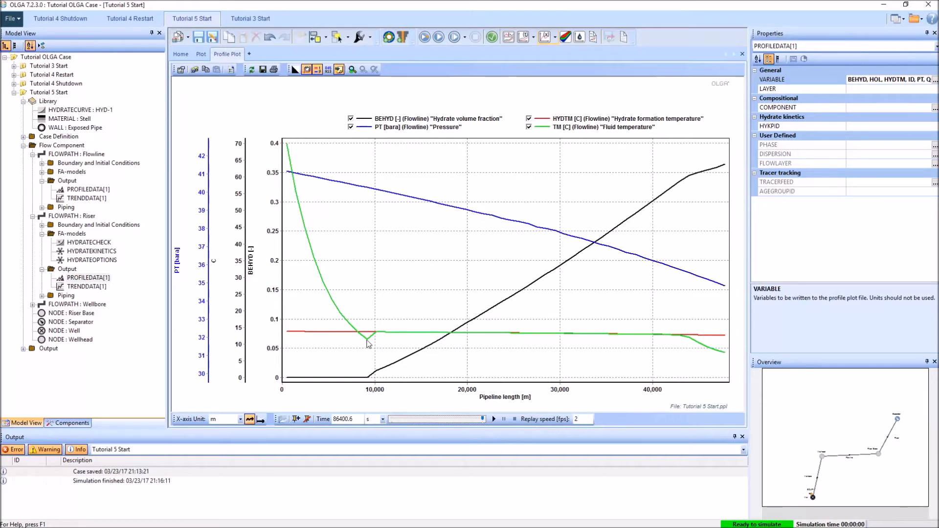
pyautogui.moveTo(368, 343)
pyautogui.moveTo(680, 338)
pyautogui.rightClick(246, 97)
pyautogui.moveTo(267, 112)
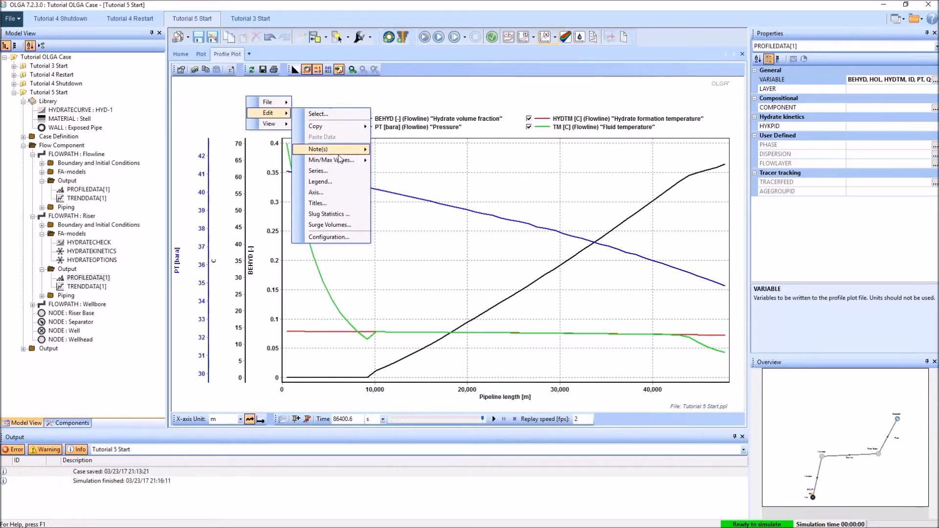
pyautogui.click(708, 205)
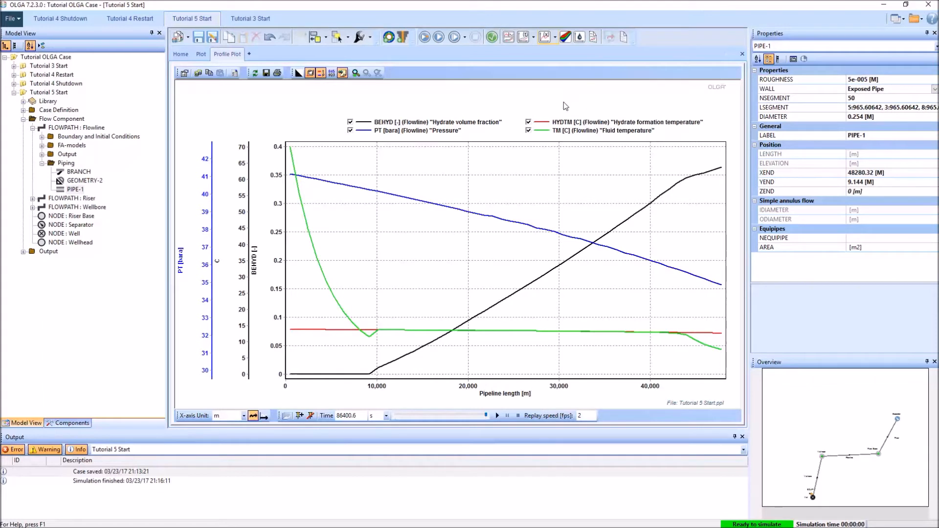
# - Set the UVALUE of the Flowline Heat Transfer boundary condition to 5 W/m2-C
pyautogui.click(180, 55)
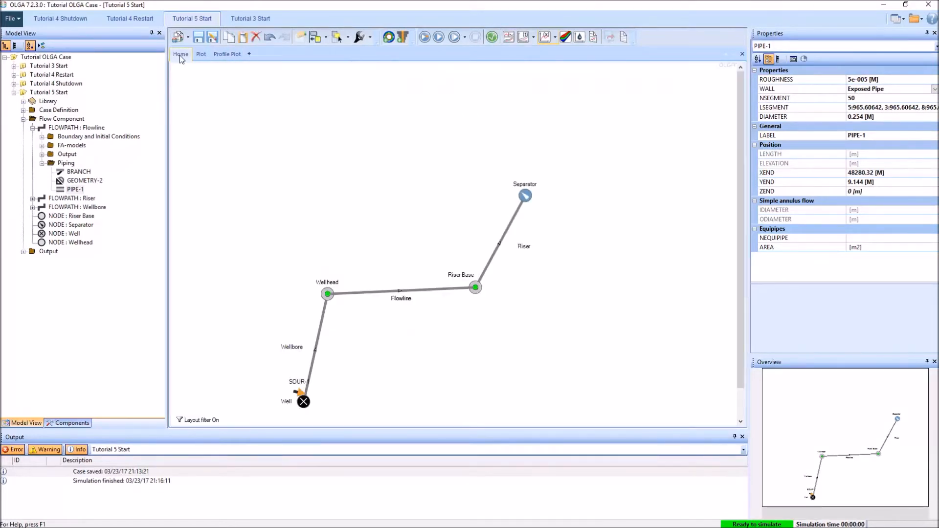
pyautogui.click(286, 163)
pyautogui.click(42, 137)
pyautogui.click(99, 146)
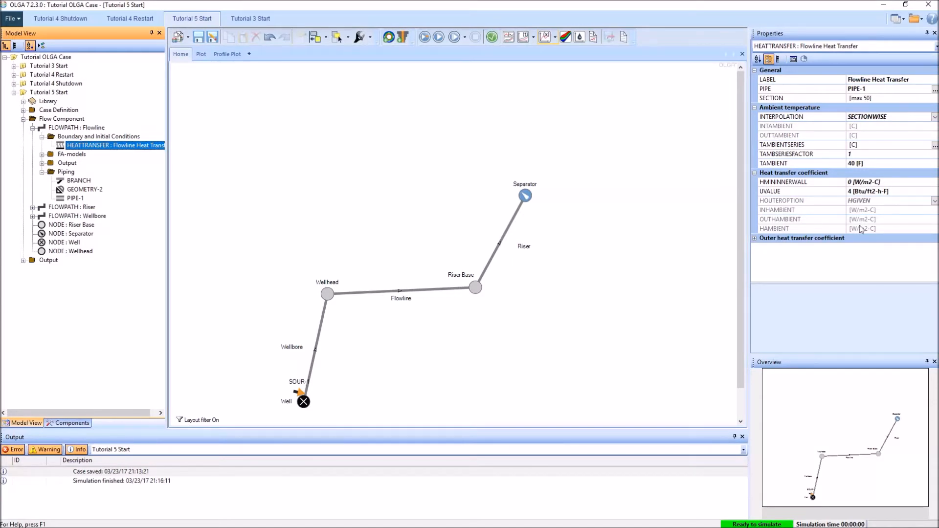
pyautogui.click(917, 192)
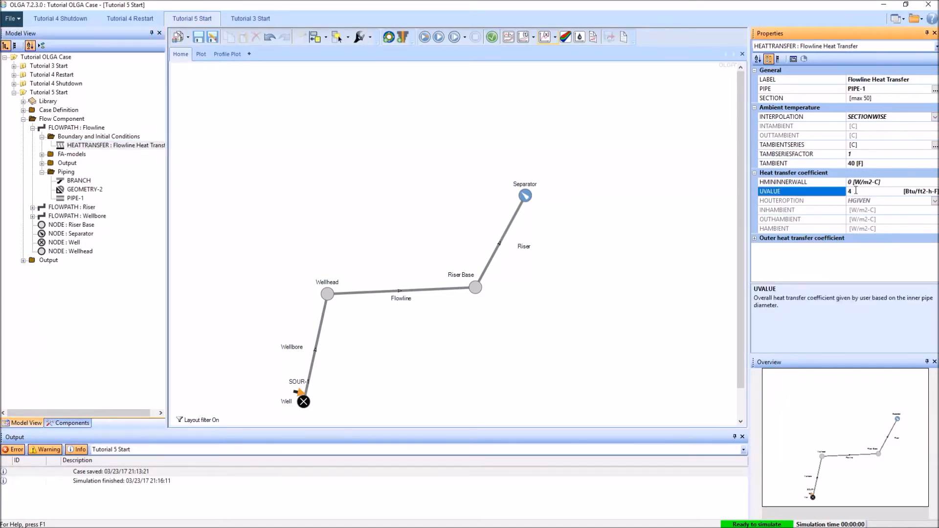
pyautogui.click(924, 192)
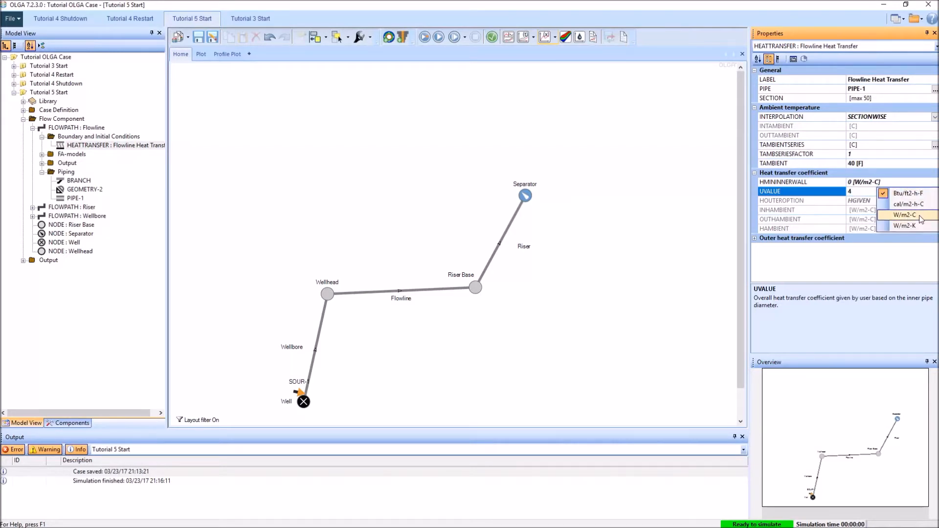
pyautogui.click(907, 225)
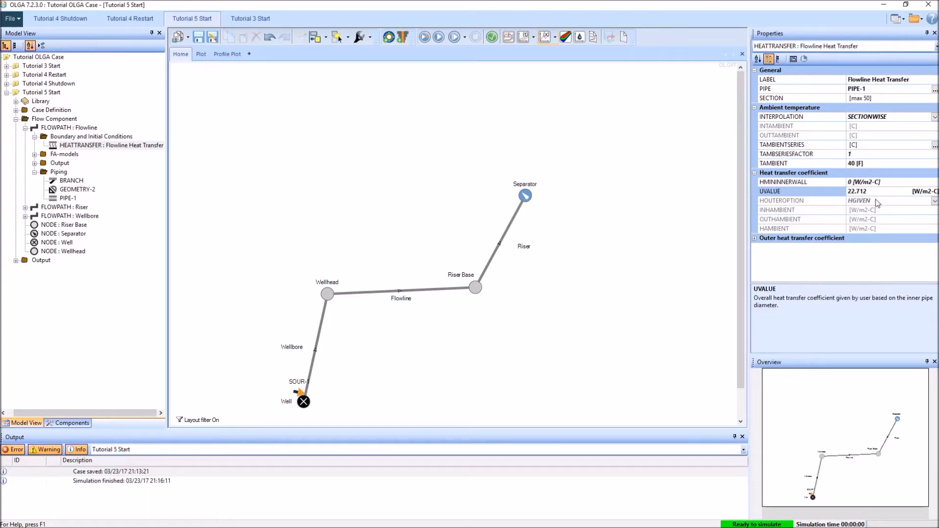
pyautogui.click(812, 192)
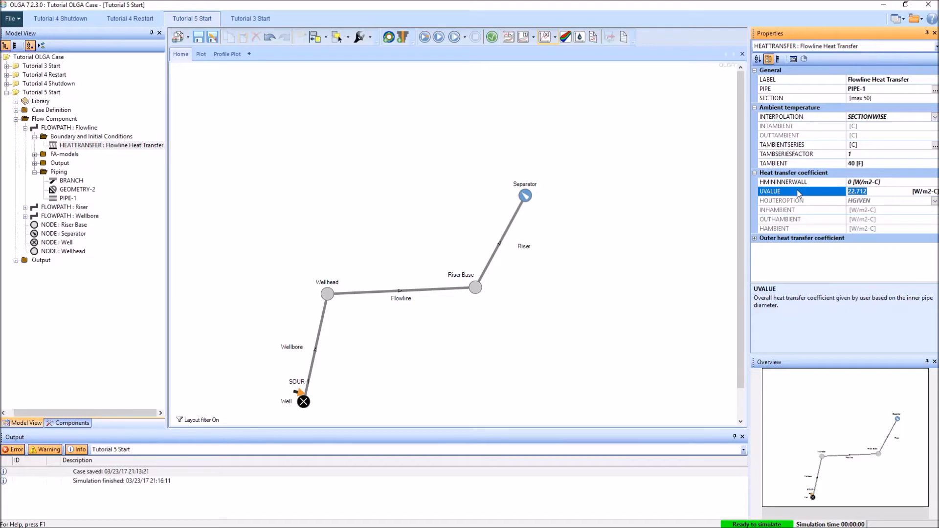
pyautogui.write('5')
pyautogui.press('Return')
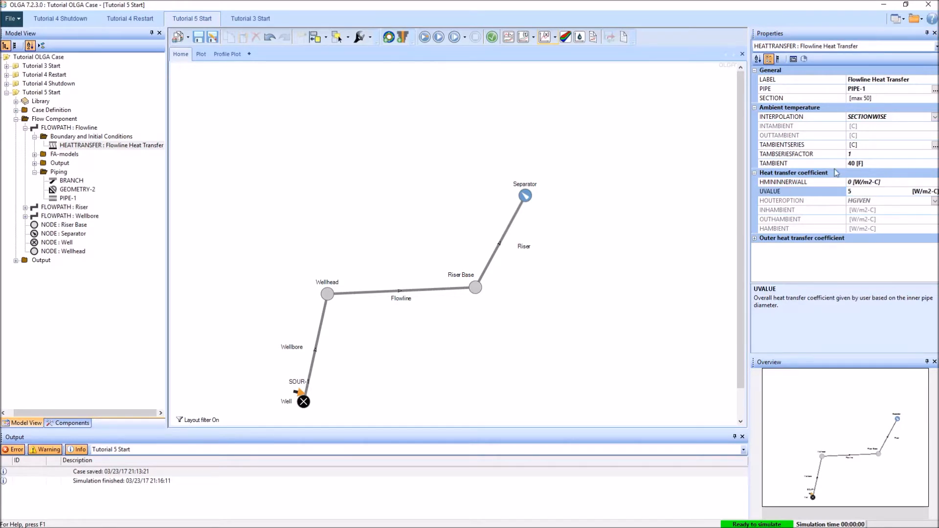
# - Verify the Tutorial 5 Start case and rerun its simulation with the changed heat transfer coefficient
pyautogui.click(492, 37)
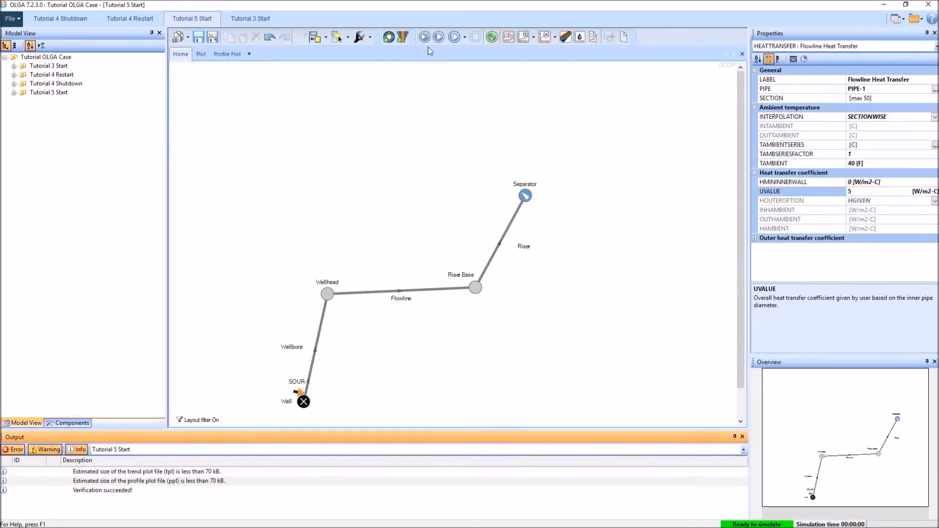
pyautogui.click(427, 40)
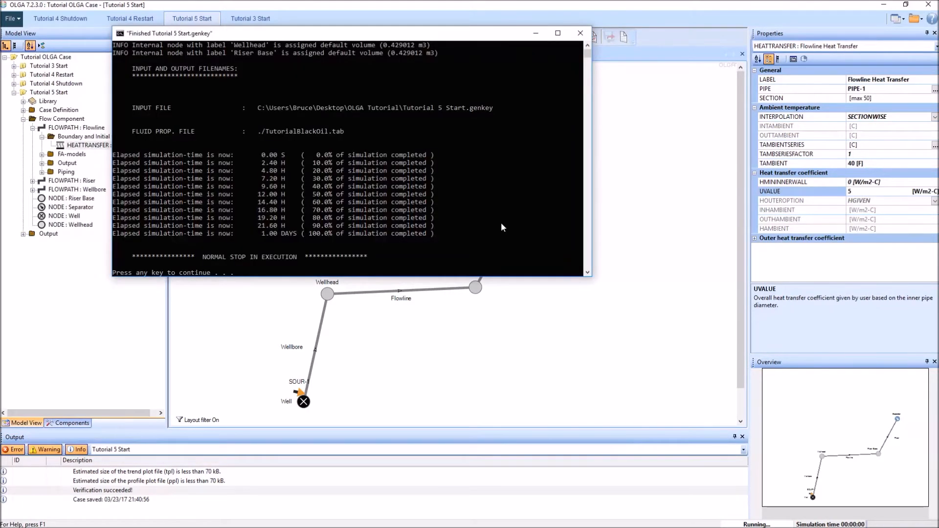
pyautogui.press('Return')
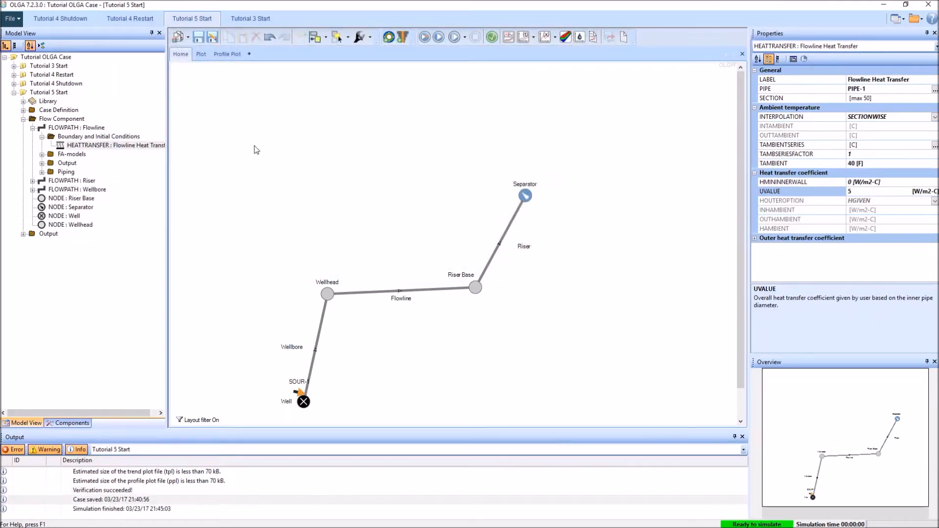
# - Refresh the Flowline profile plot with the new simulation results and examine where the fluid temperature meets the hydrate formation temperature
pyautogui.click(227, 55)
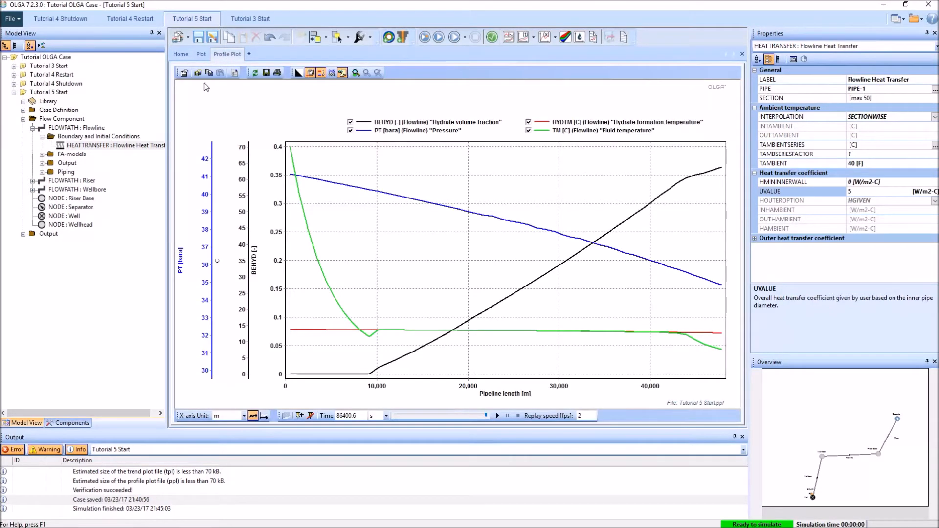
pyautogui.click(255, 74)
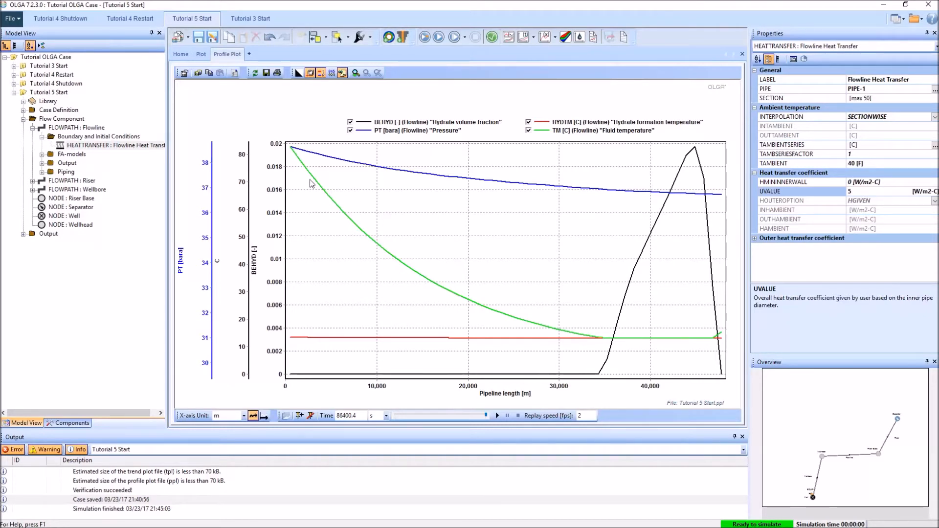
pyautogui.moveTo(613, 342)
# - Switch to Multiflash and add methanol to the BLACKOILWITHWATER fluid at 20 mass % of water plus inhibitors
pyautogui.moveTo(0, 101); pyautogui.dragTo(348, 48)
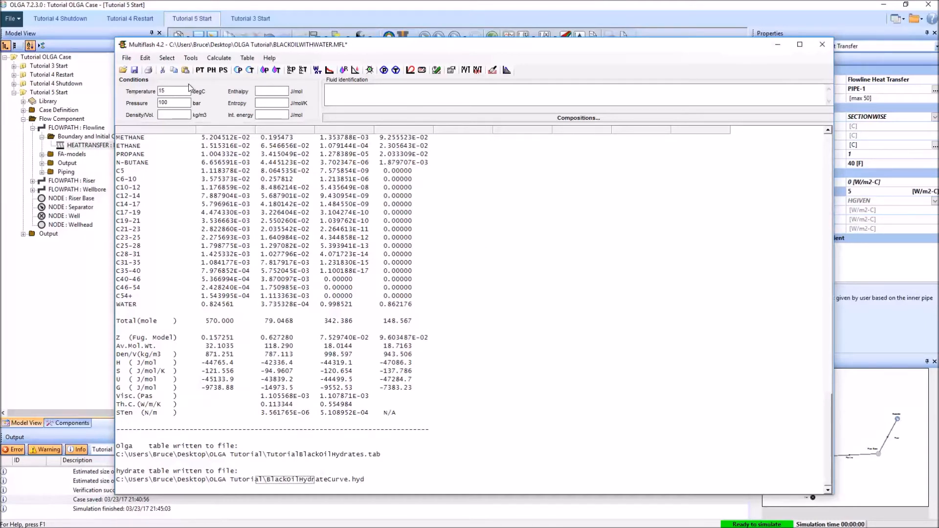
pyautogui.click(189, 58)
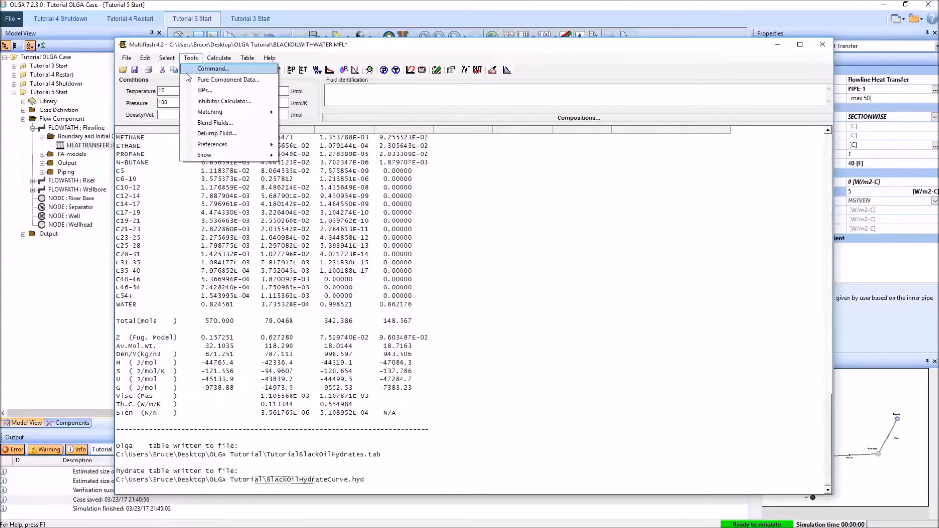
pyautogui.click(198, 100)
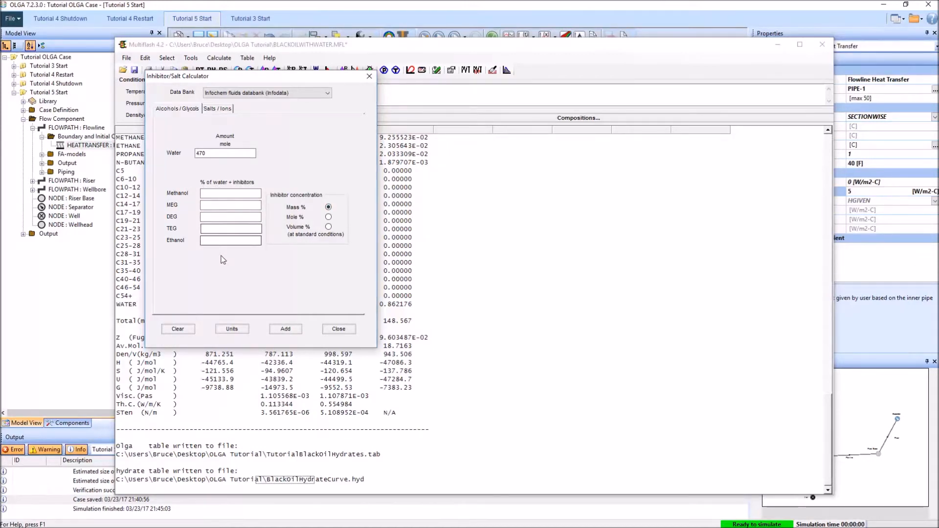
pyautogui.click(226, 193)
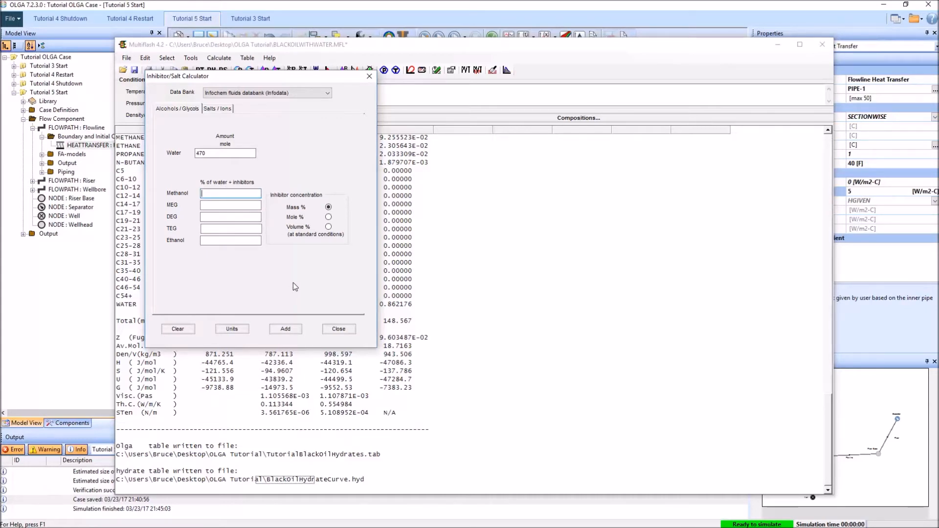
pyautogui.write('20')
pyautogui.click(295, 333)
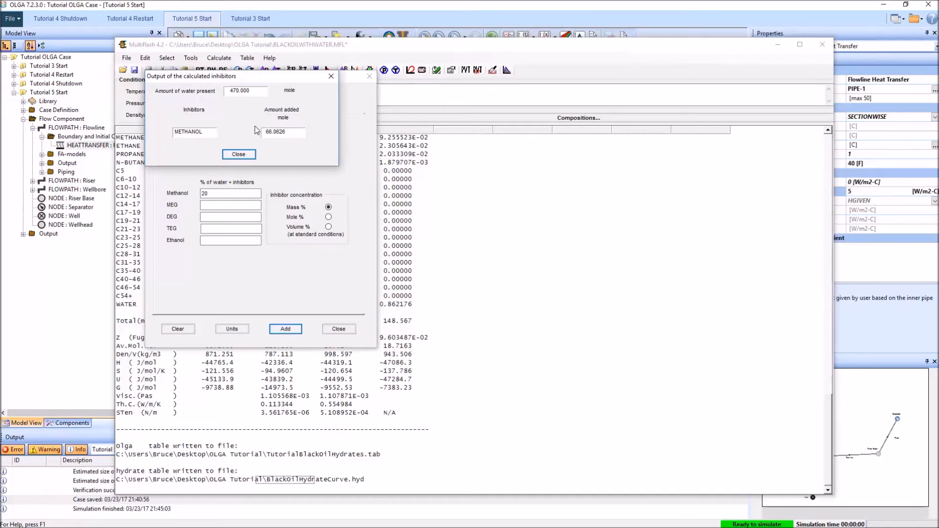
pyautogui.click(239, 155)
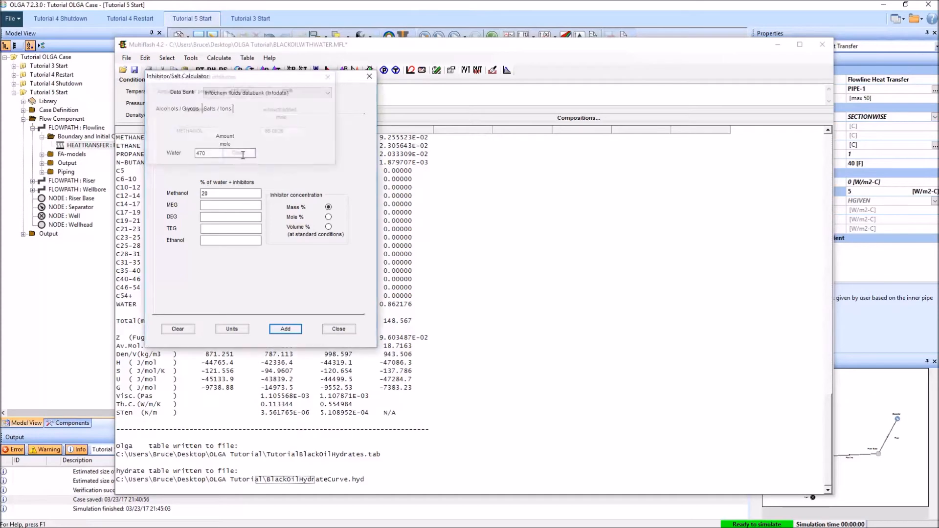
pyautogui.click(370, 77)
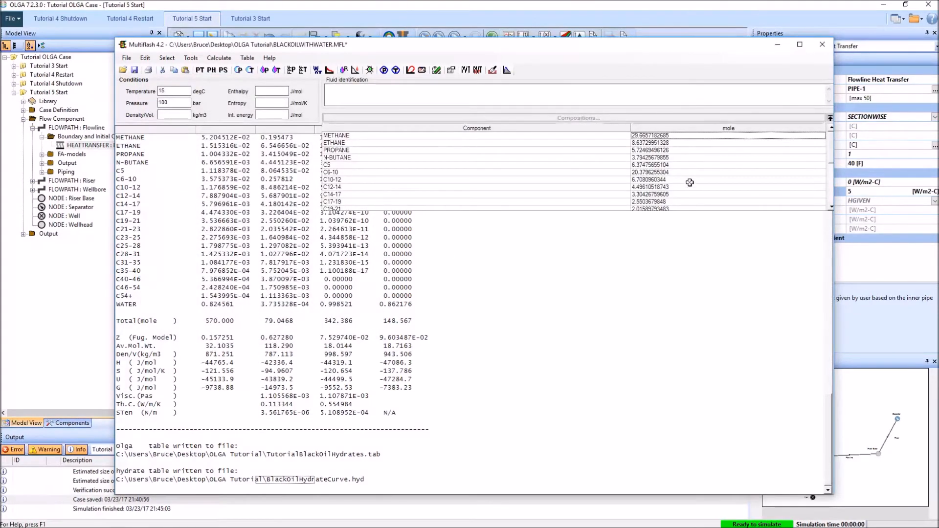
# - Check the methanol entry in the composition, plot the phase envelopes for solids and export the chart to Excel
pyautogui.scroll(-4, 690, 183)
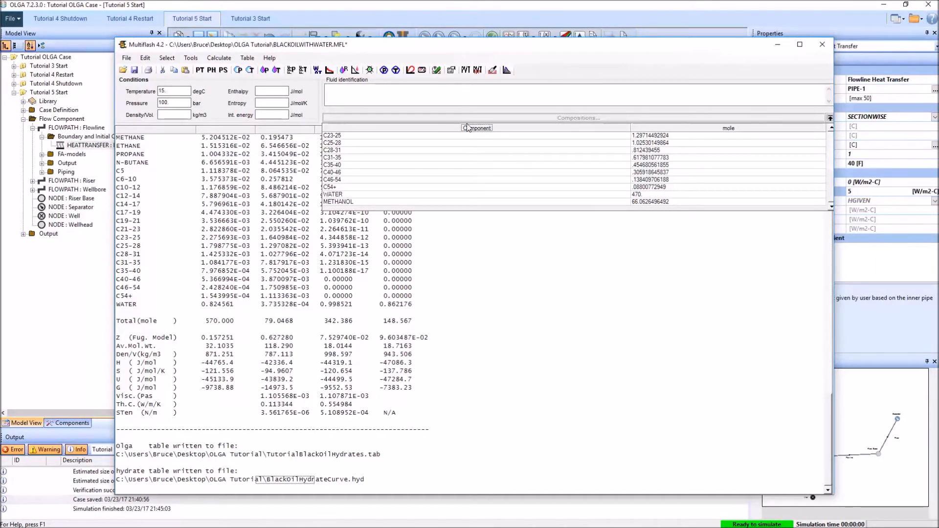
pyautogui.click(422, 70)
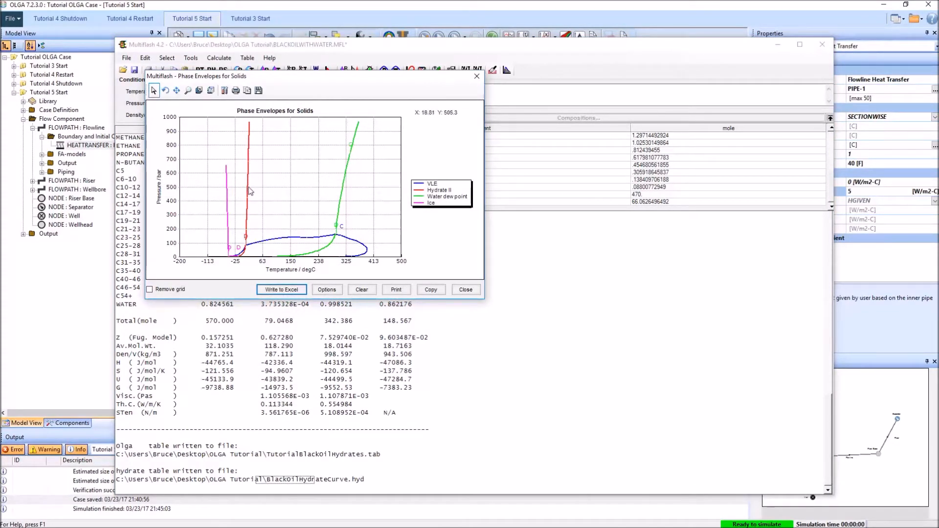
pyautogui.click(277, 290)
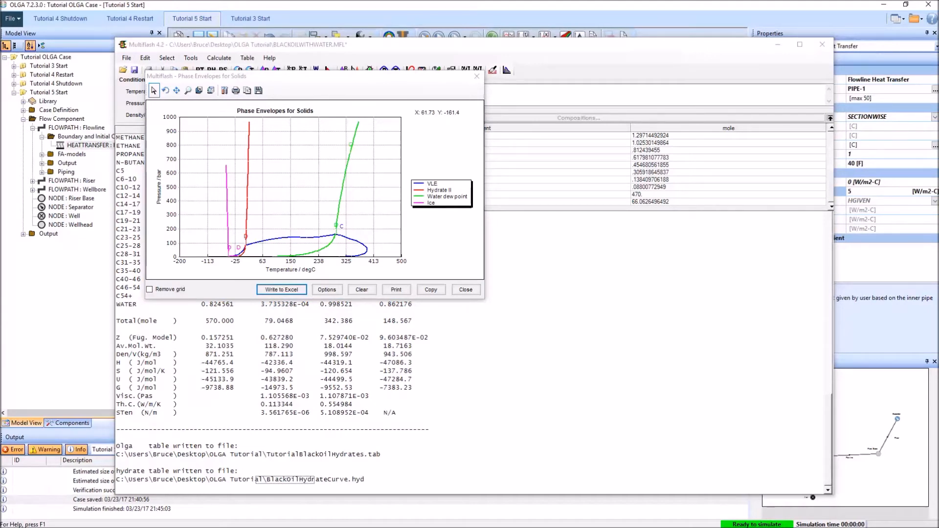
pyautogui.moveTo(0, 47); pyautogui.dragTo(307, 33)
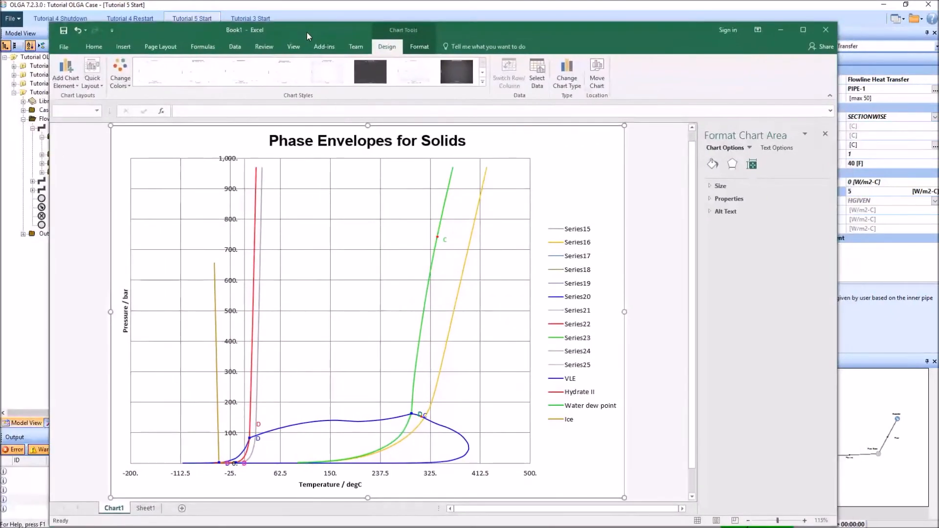
pyautogui.doubleClick(307, 32)
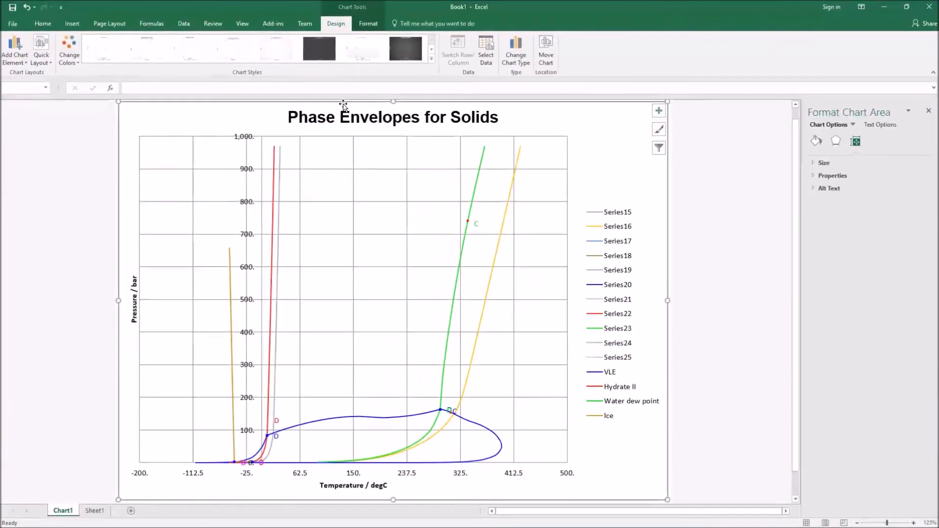
# - Delete the Ice, VLE, Water dew point and yellow Series16 curves from the Phase Envelopes for Solids chart
pyautogui.click(233, 394)
pyautogui.press('Delete')
pyautogui.click(370, 426)
pyautogui.press('Delete')
pyautogui.click(442, 378)
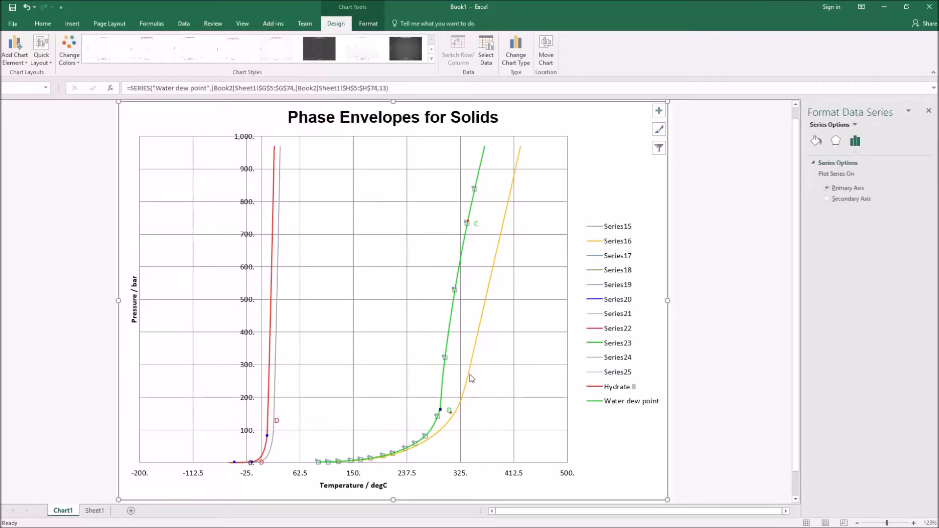
pyautogui.press('Delete')
pyautogui.click(485, 378)
pyautogui.press('Delete')
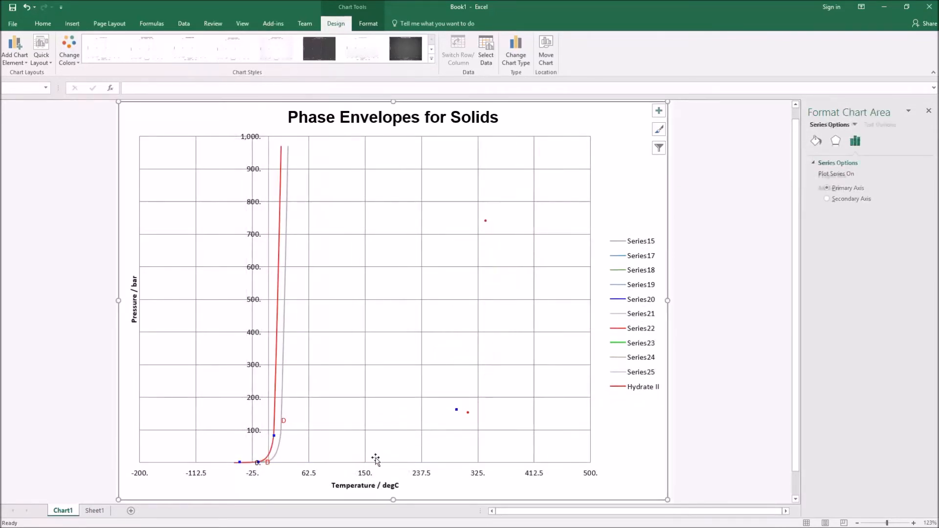
# - Set the chart's temperature axis bounds to -20 and 50, with major units of 10 and minor units of 5
pyautogui.click(368, 474)
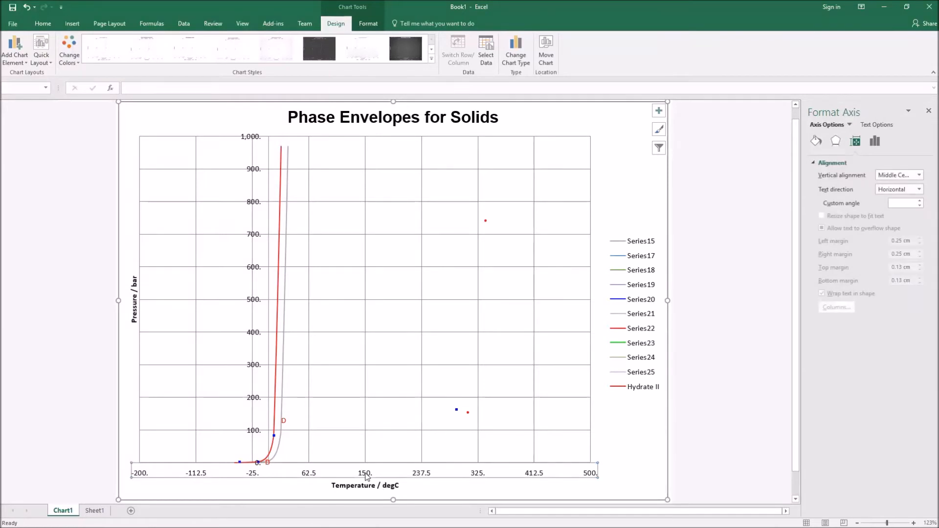
pyautogui.click(875, 141)
pyautogui.click(835, 163)
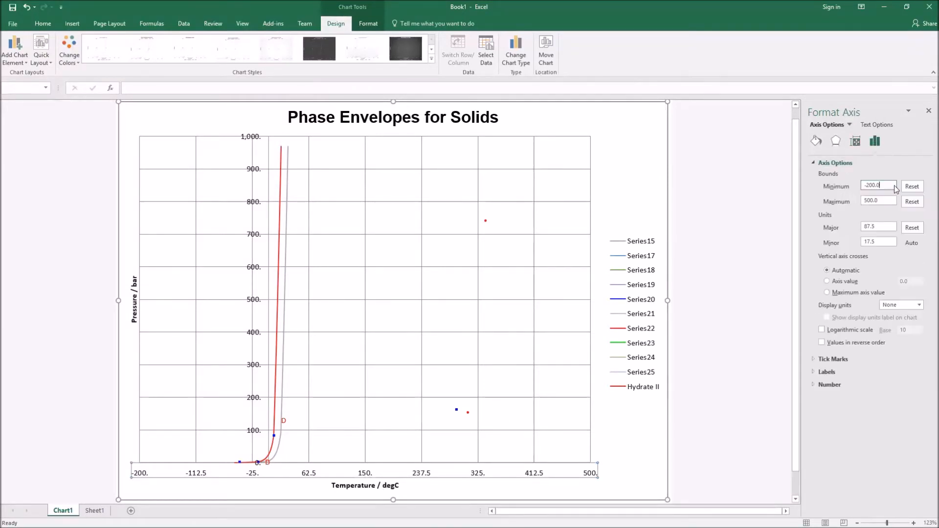
pyautogui.moveTo(892, 186); pyautogui.dragTo(779, 185)
pyautogui.write('-20')
pyautogui.press('Tab')
pyautogui.moveTo(890, 201); pyautogui.dragTo(765, 201)
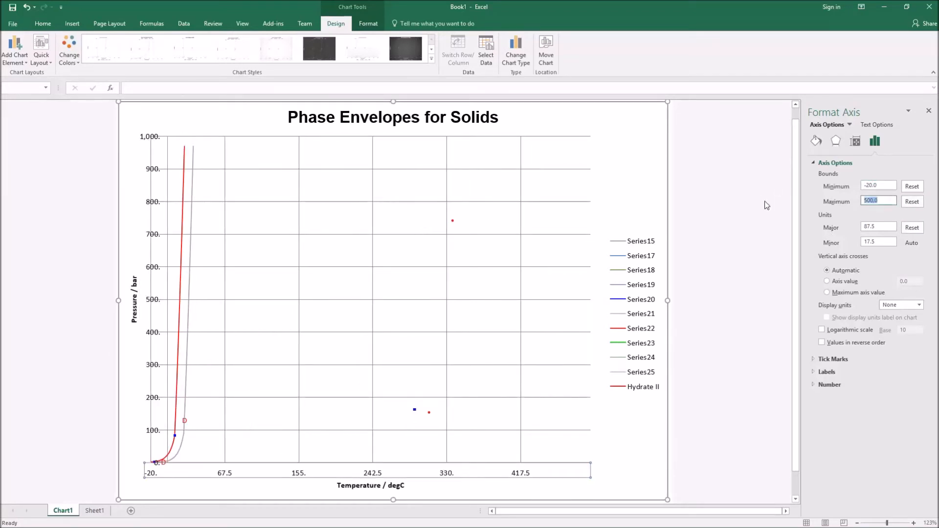
pyautogui.write('50')
pyautogui.press('Return')
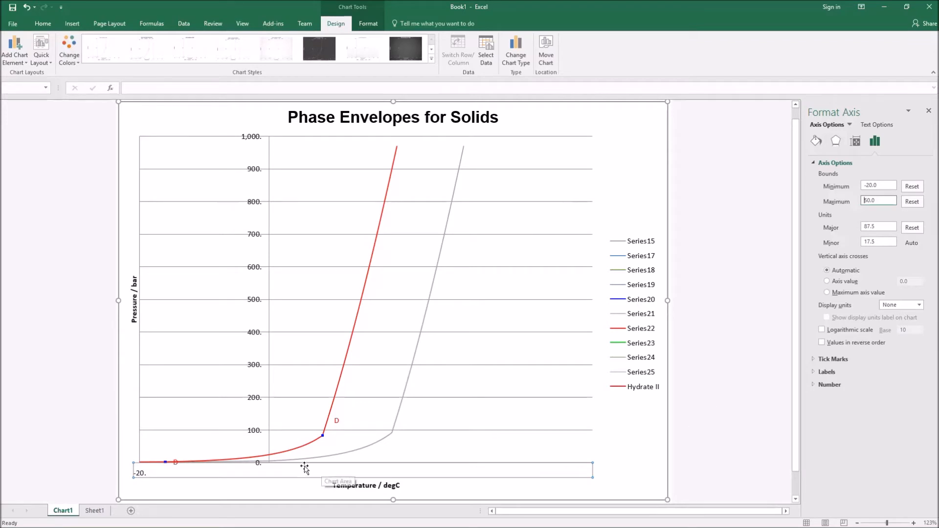
pyautogui.moveTo(298, 455)
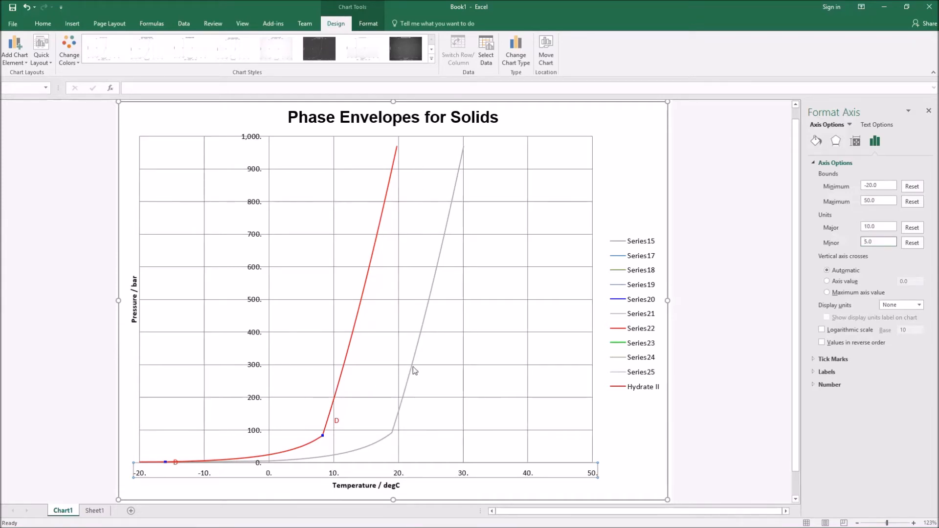
# - Compare the Hydrate II curve with the earlier hydrate curve without methanol, and return to Multiflash to close the phase envelope plot
pyautogui.moveTo(412, 369)
pyautogui.moveTo(345, 365)
pyautogui.moveTo(572, 7); pyautogui.dragTo(1, 67)
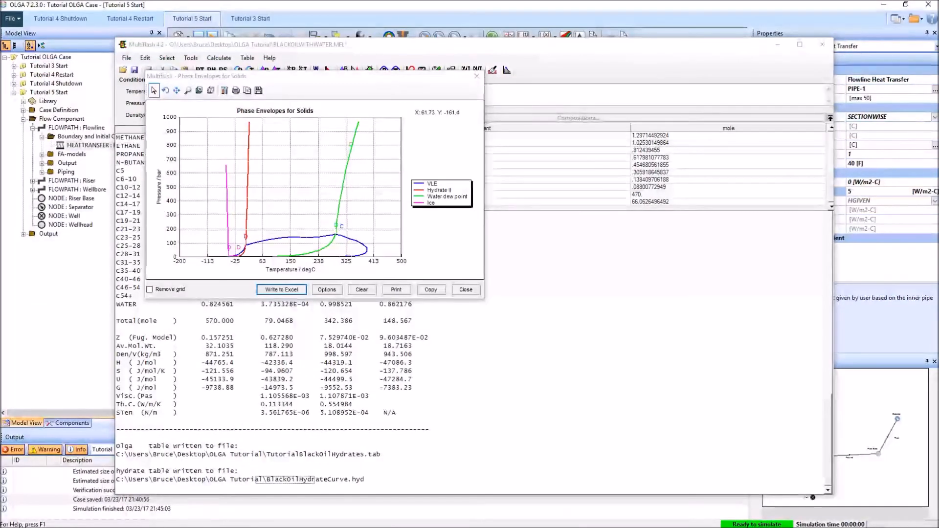
pyautogui.click(477, 76)
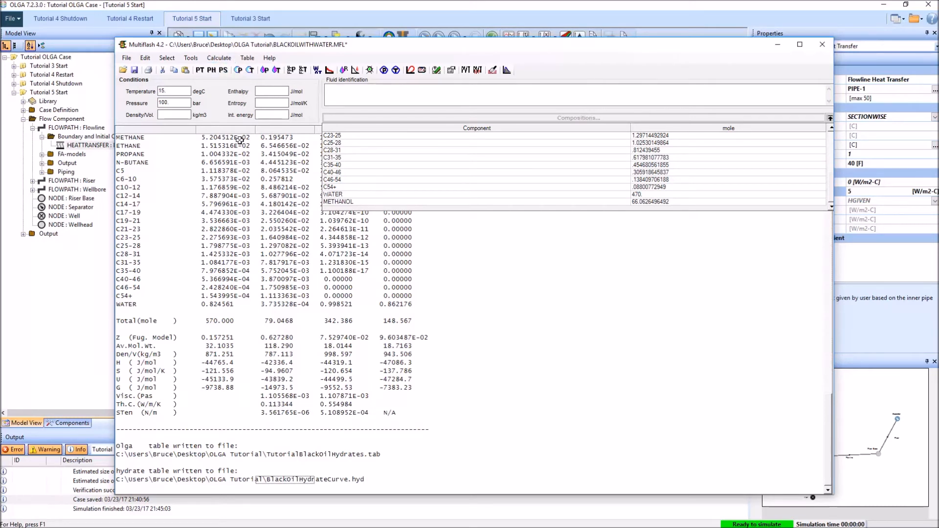
# - Set the hydrate formation file of the OLGA table to BlackOilHydrateCurveWith20Methanol.hyd in the OLGA Tutorial folder
pyautogui.click(245, 58)
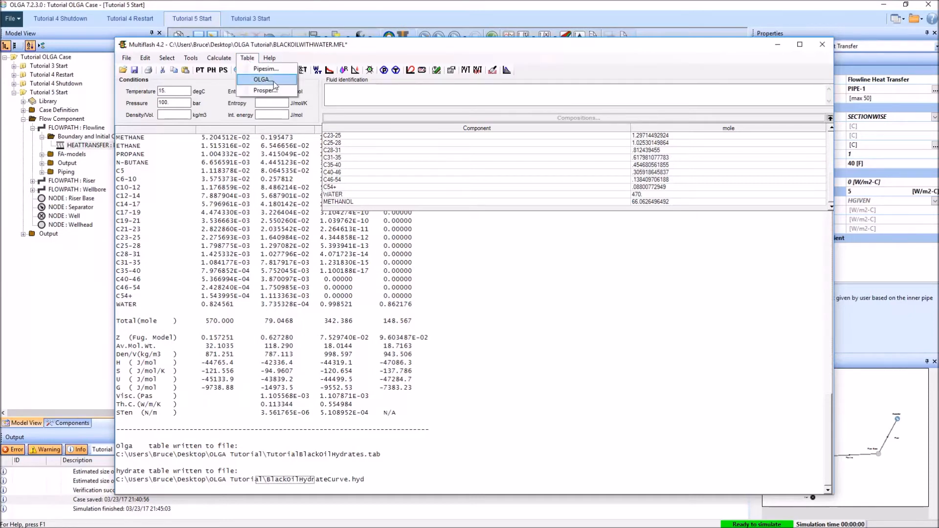
pyautogui.click(269, 86)
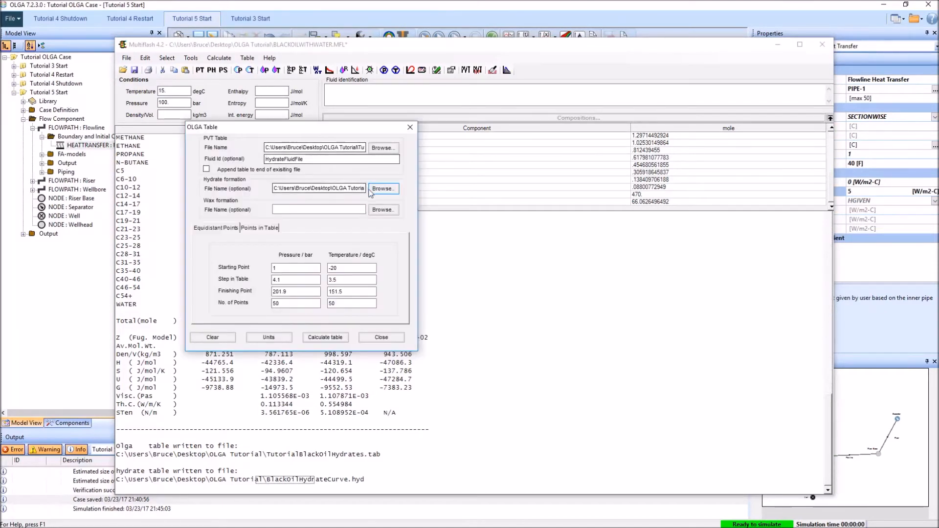
pyautogui.click(383, 191)
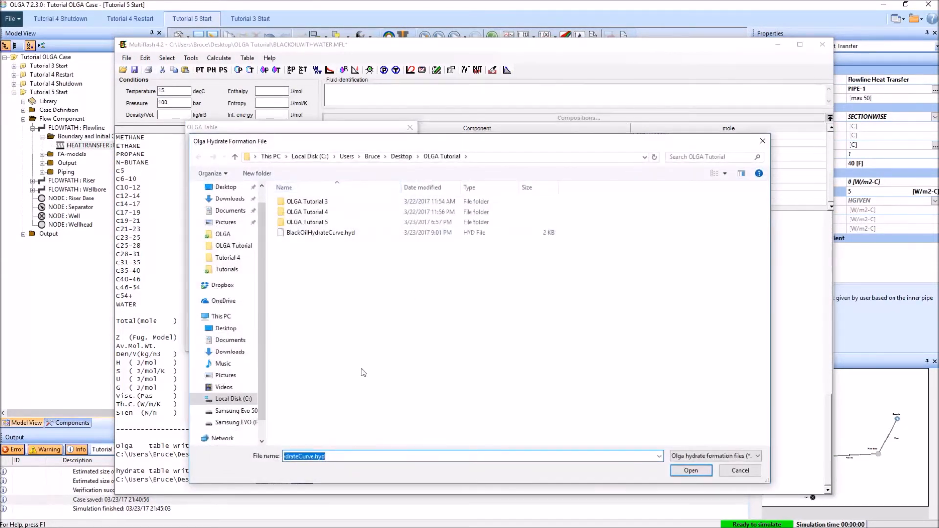
pyautogui.click(340, 233)
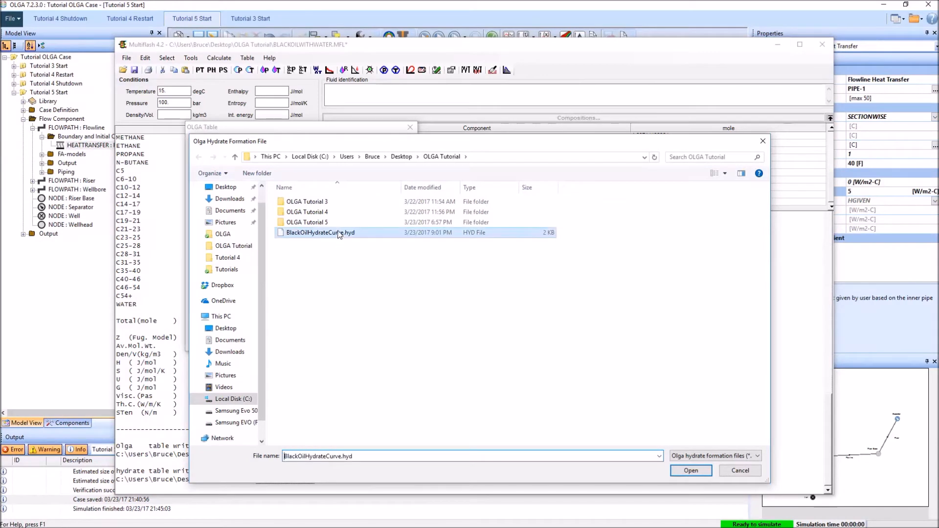
pyautogui.click(345, 456)
pyautogui.doubleClick(338, 456)
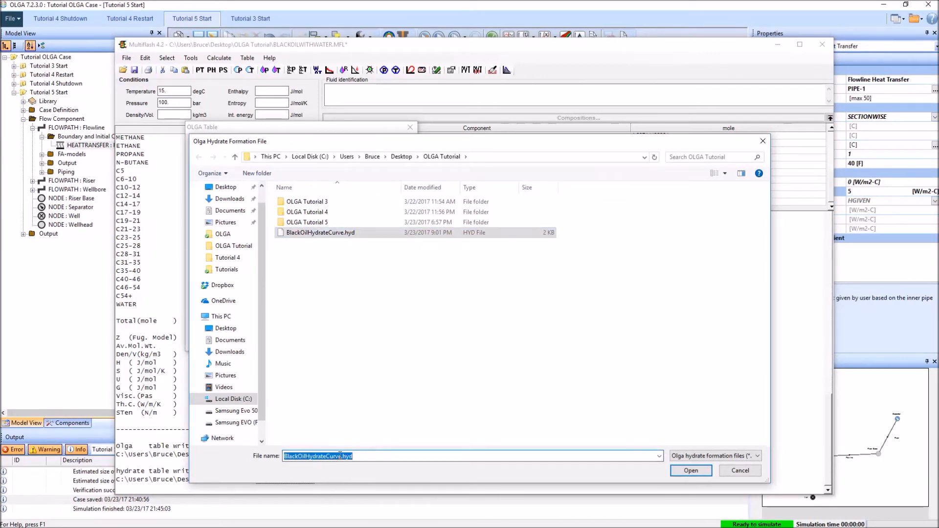
pyautogui.click(340, 456)
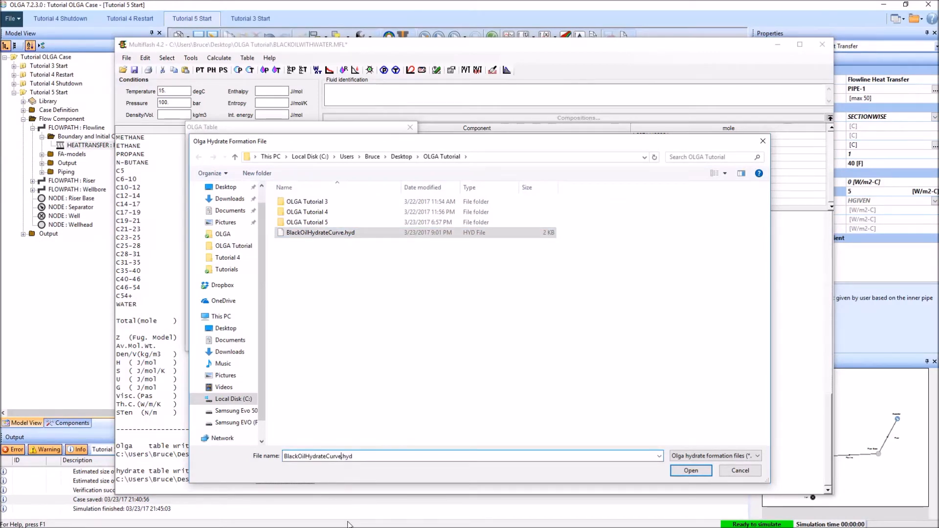
pyautogui.write('With')
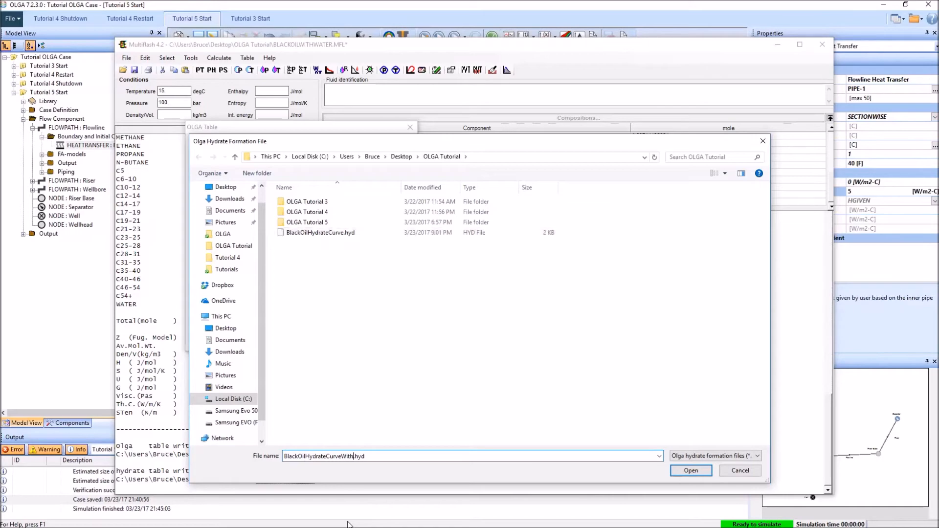
pyautogui.write('20Methanol')
pyautogui.click(693, 472)
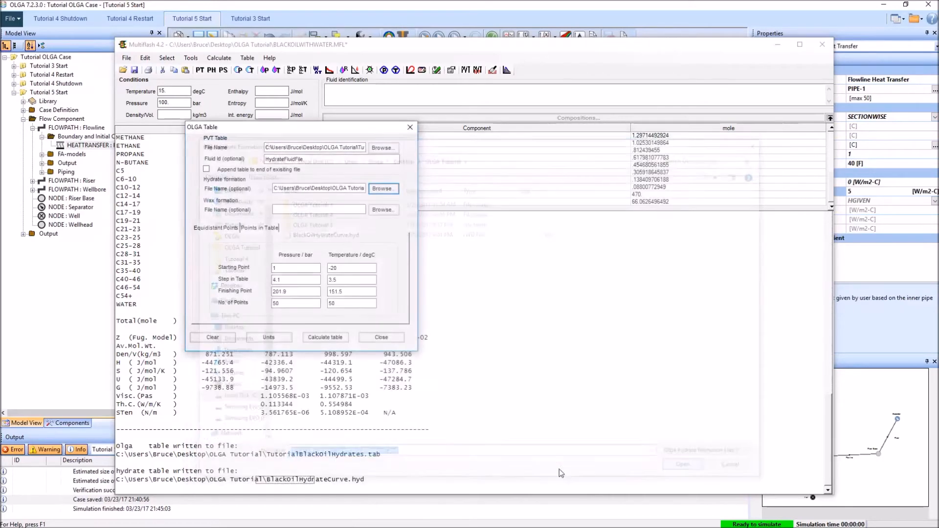
# - Clear the pressure and temperature table steps and calculate the OLGA table, overwriting the existing PVT file
pyautogui.doubleClick(343, 280)
pyautogui.press('BackSpace')
pyautogui.doubleClick(275, 280)
pyautogui.press('BackSpace')
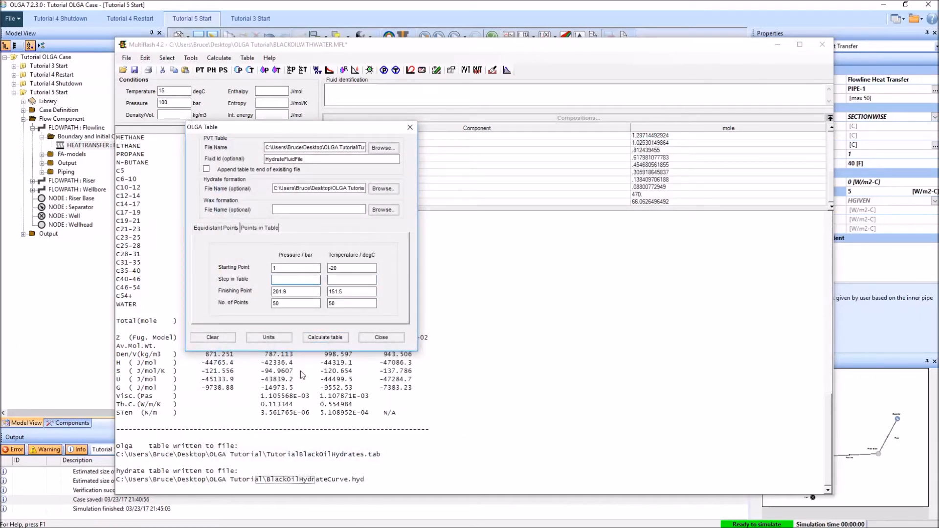
pyautogui.click(326, 339)
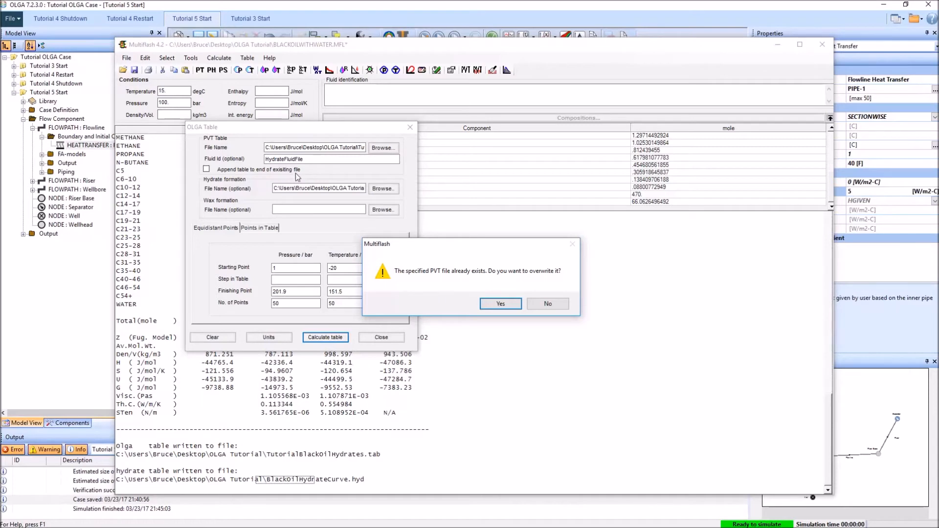
pyautogui.click(498, 305)
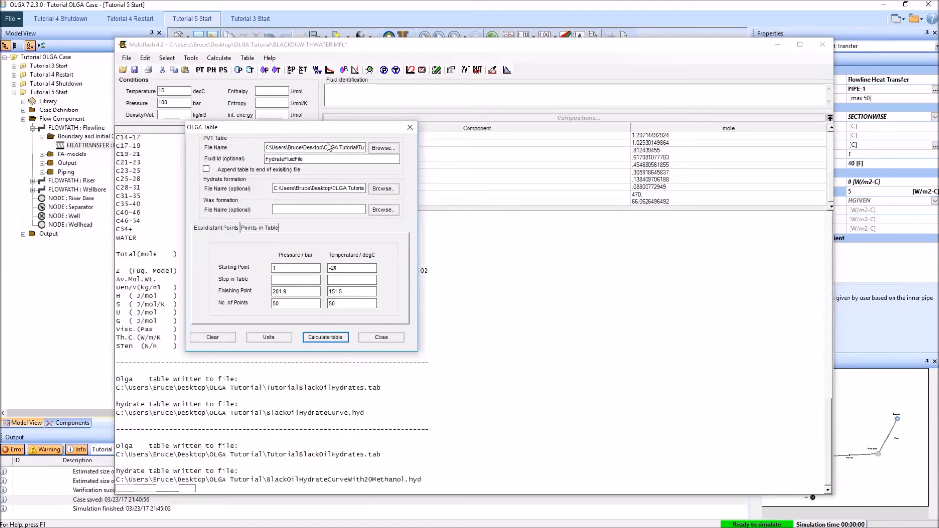
pyautogui.click(410, 127)
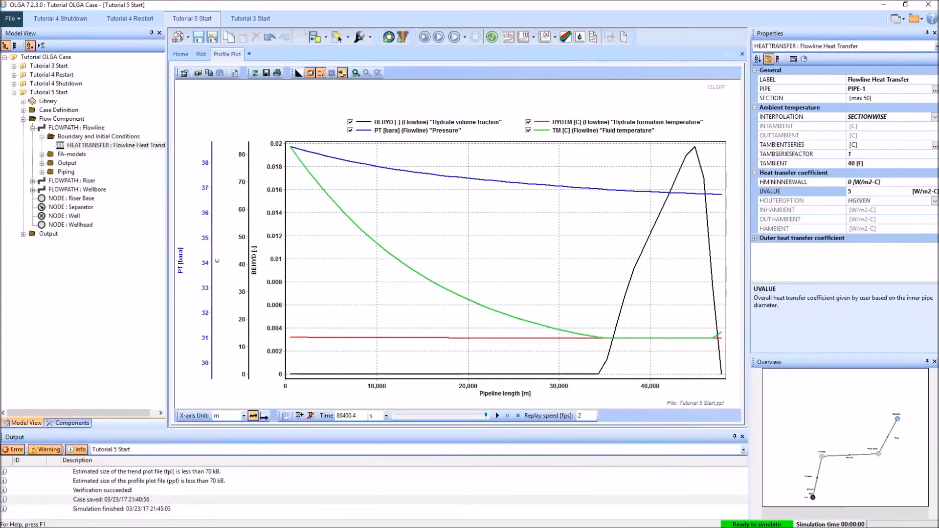
# - Set the HYD-1 hydrate curve's file to BlackOilHydrateCurveWith20Methanol.hyd in the Tutorial 5 Start library
pyautogui.click(180, 53)
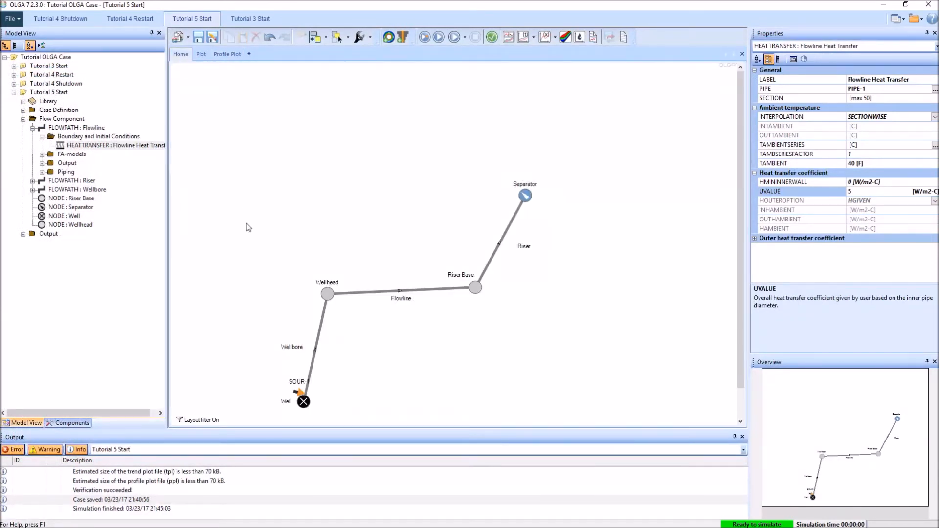
pyautogui.click(23, 102)
pyautogui.click(72, 111)
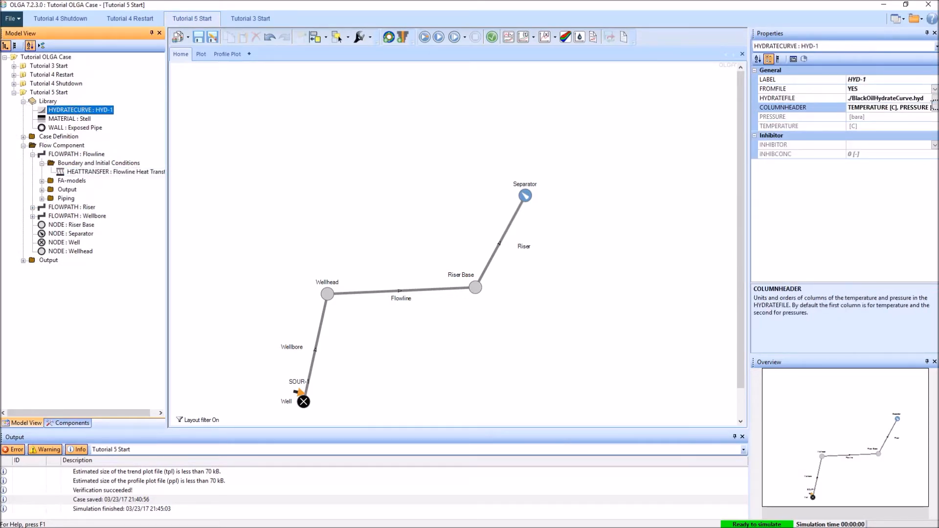
pyautogui.click(935, 98)
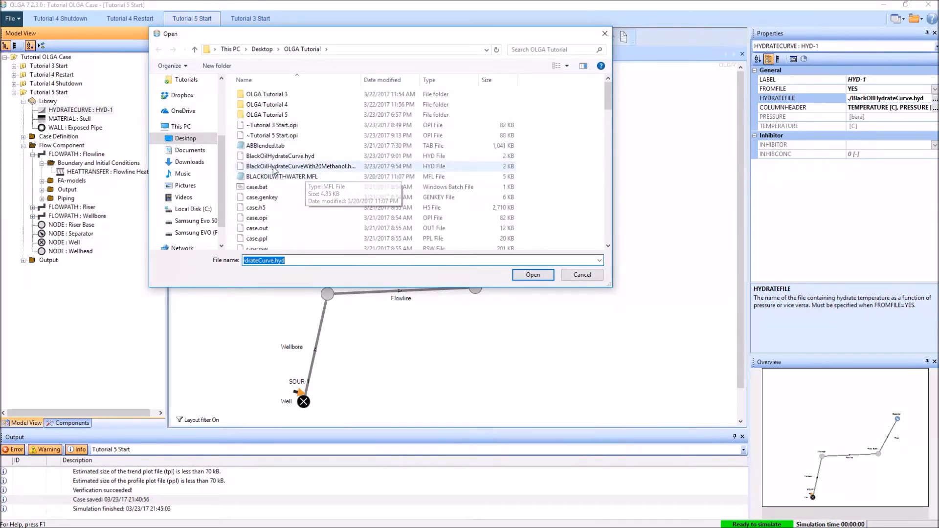
pyautogui.click(259, 167)
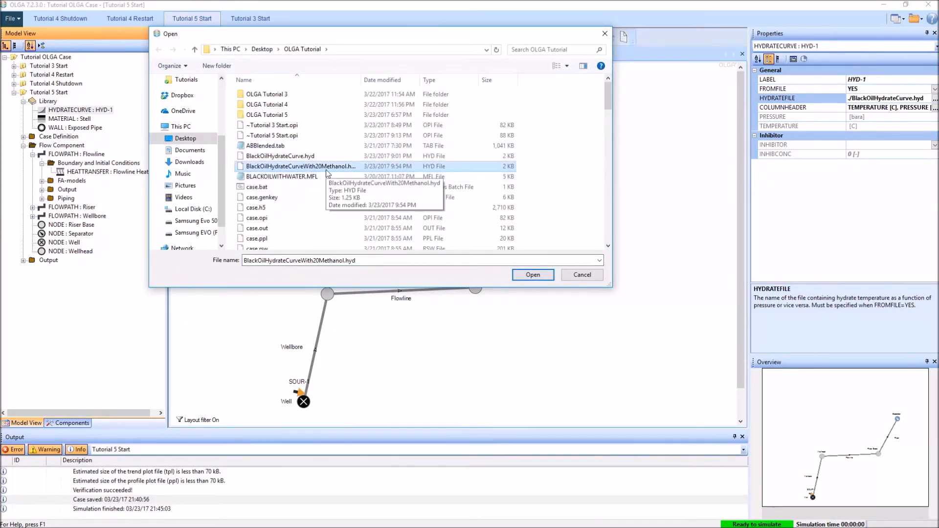
pyautogui.doubleClick(293, 167)
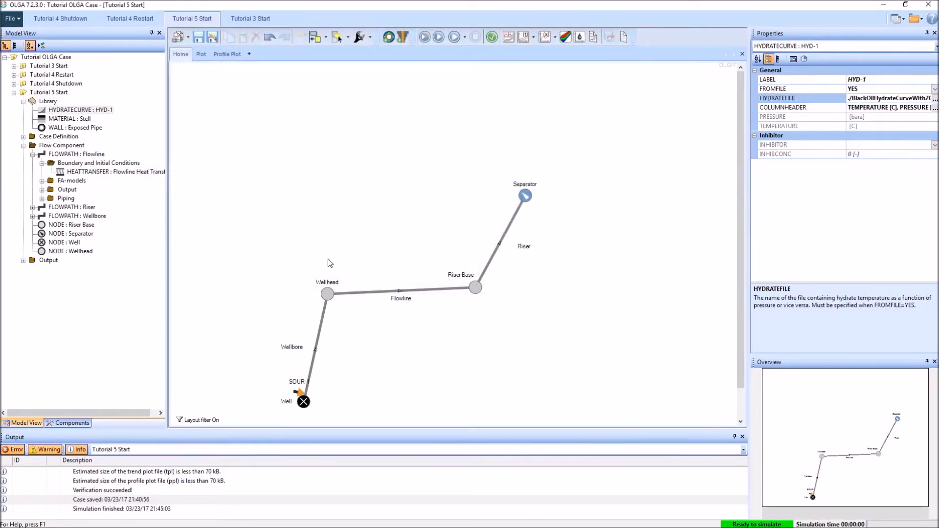
# - Set the UVALUE of the Flowline Heat Transfer to 4 Btu/ft2-h-F
pyautogui.click(356, 293)
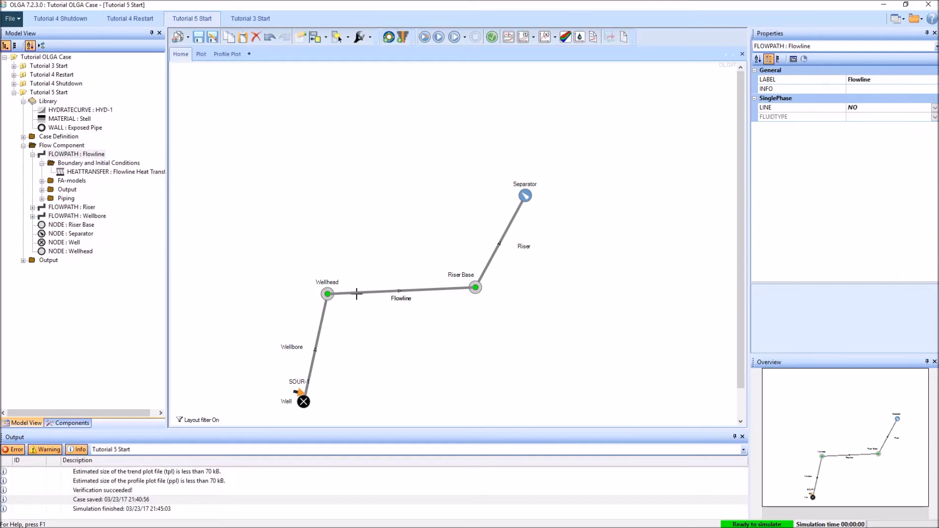
pyautogui.click(137, 172)
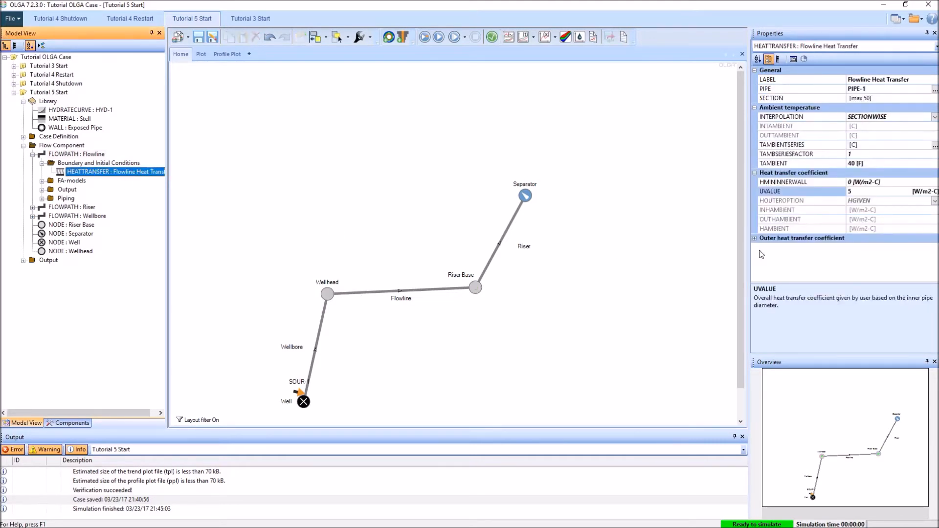
pyautogui.click(894, 192)
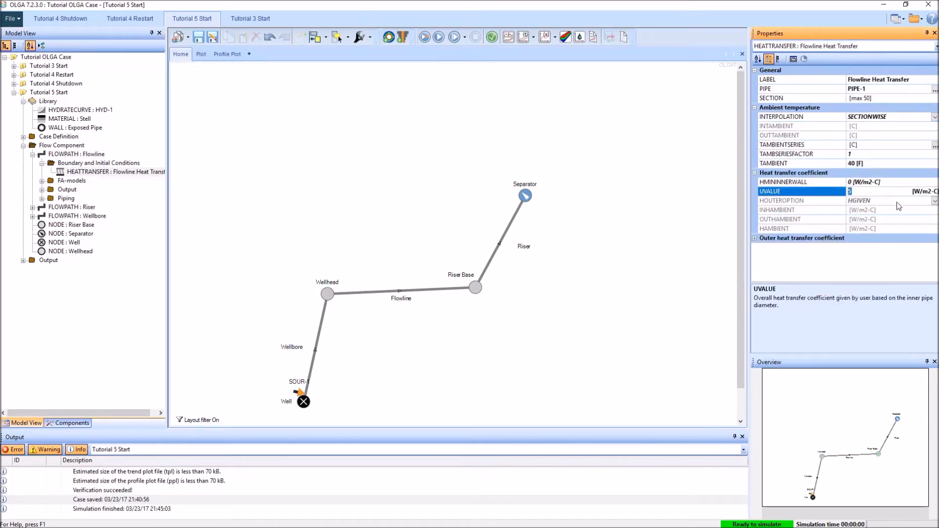
pyautogui.click(922, 192)
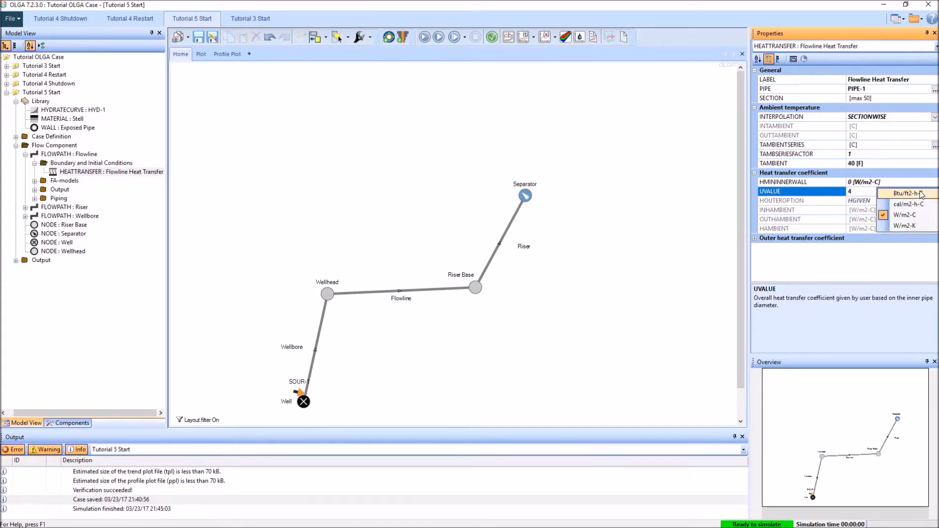
pyautogui.click(908, 194)
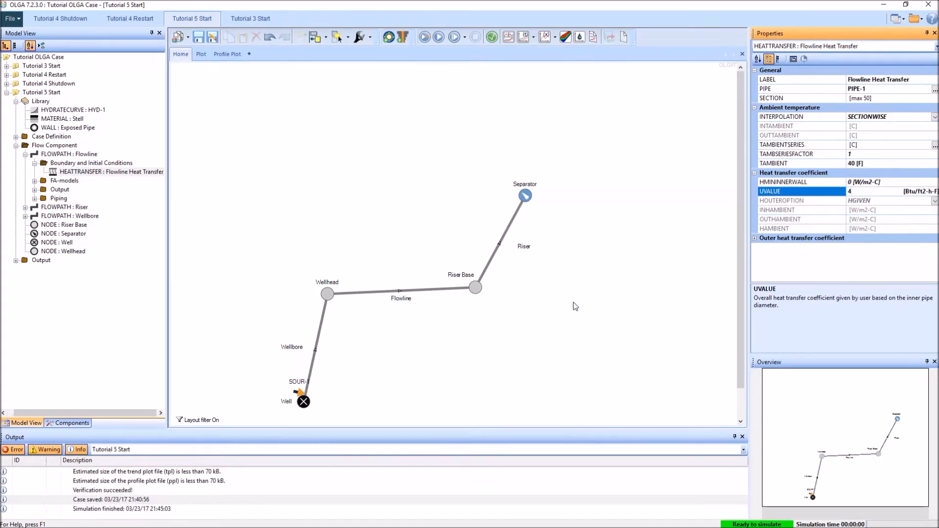
pyautogui.click(494, 343)
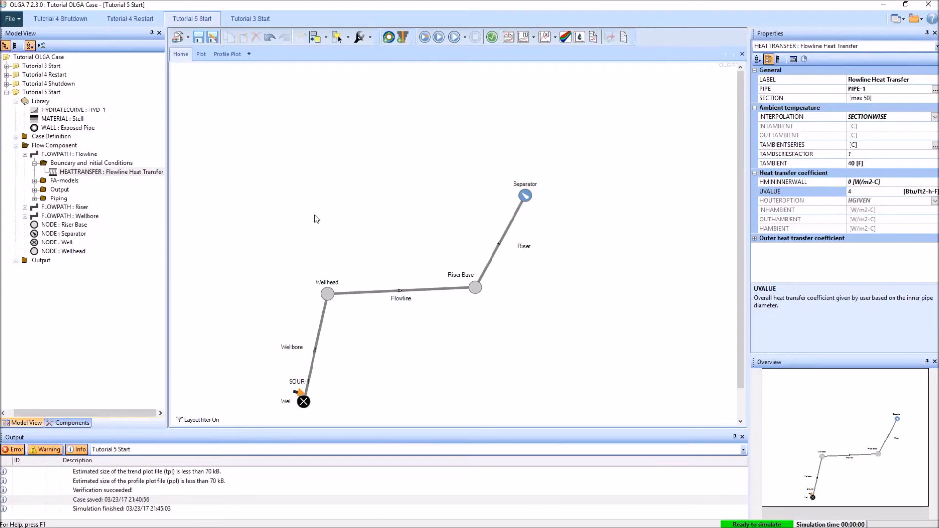
# - Run the Tutorial 5 Start simulation and refresh the profile plot with Track Values turned on
pyautogui.click(424, 38)
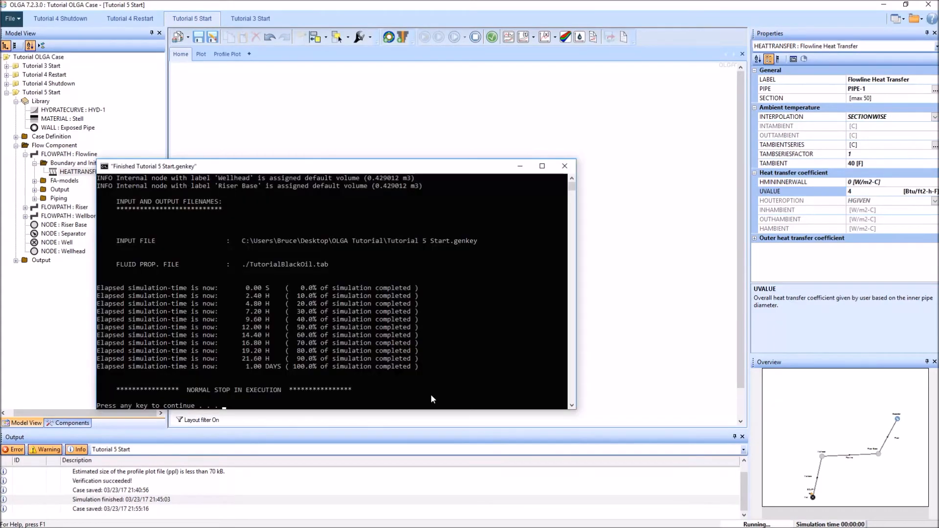
pyautogui.click(230, 56)
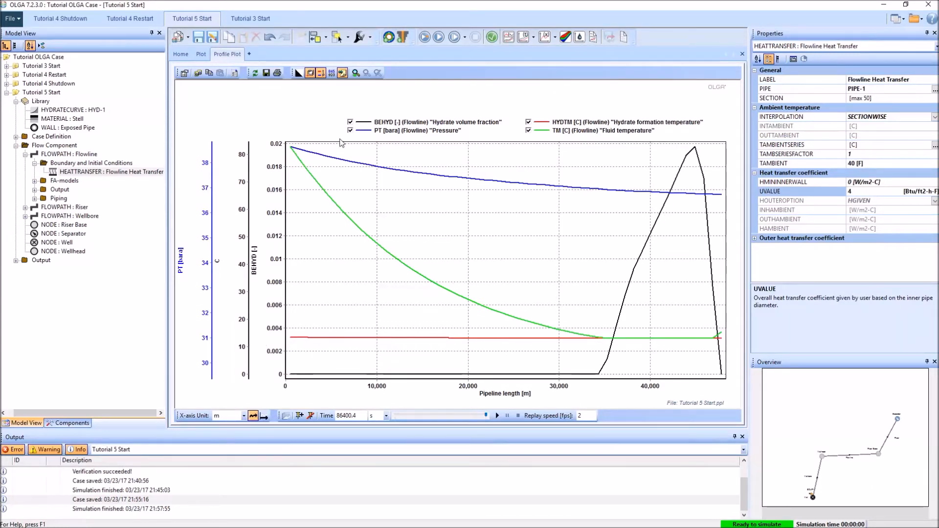
pyautogui.rightClick(299, 113)
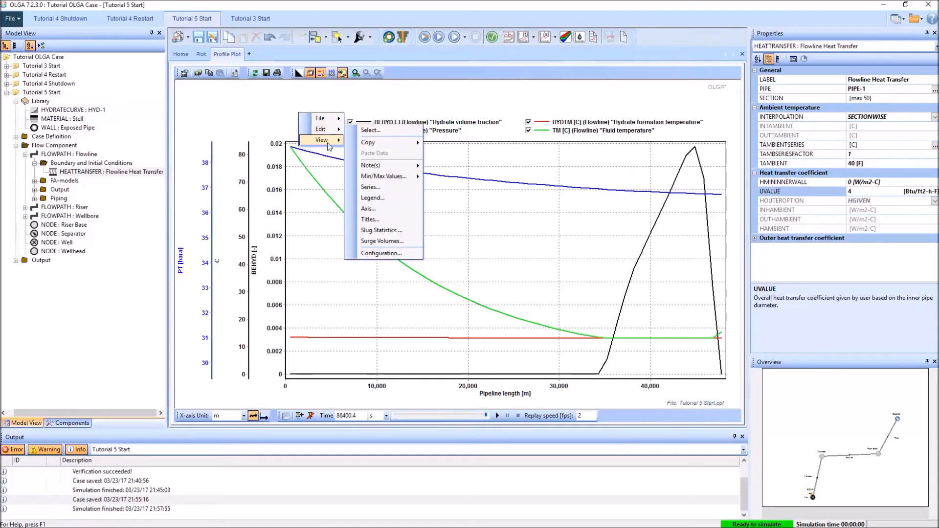
pyautogui.moveTo(323, 140)
pyautogui.click(383, 177)
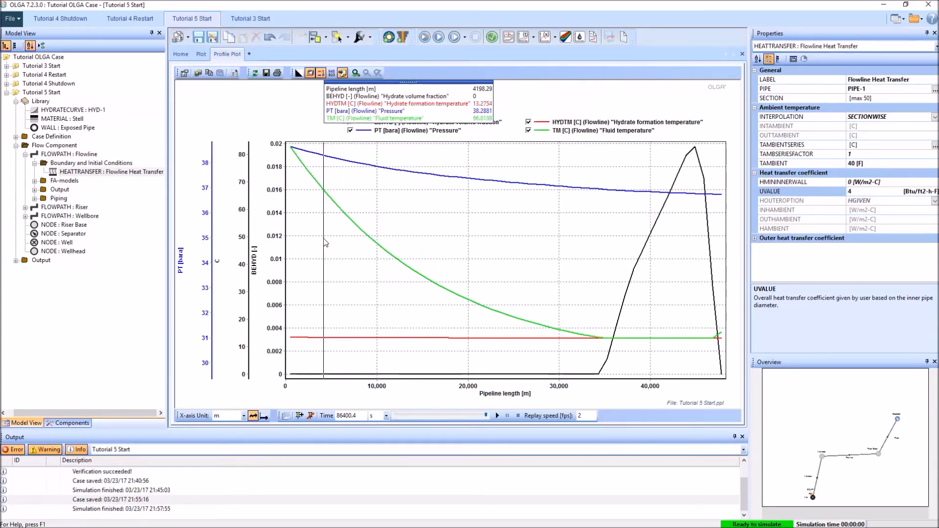
pyautogui.click(256, 73)
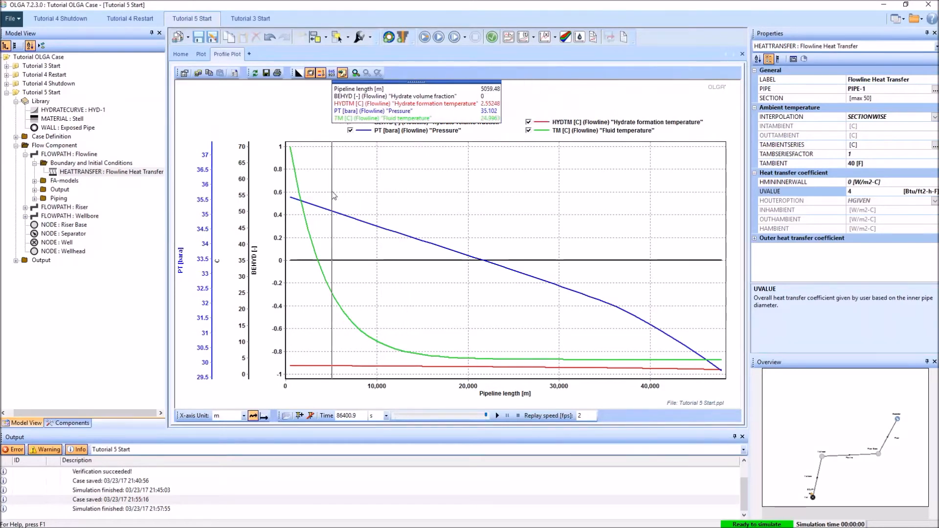
# - Switch to Multiflash and set the methanol amount in the composition to 33 mole
pyautogui.click(181, 55)
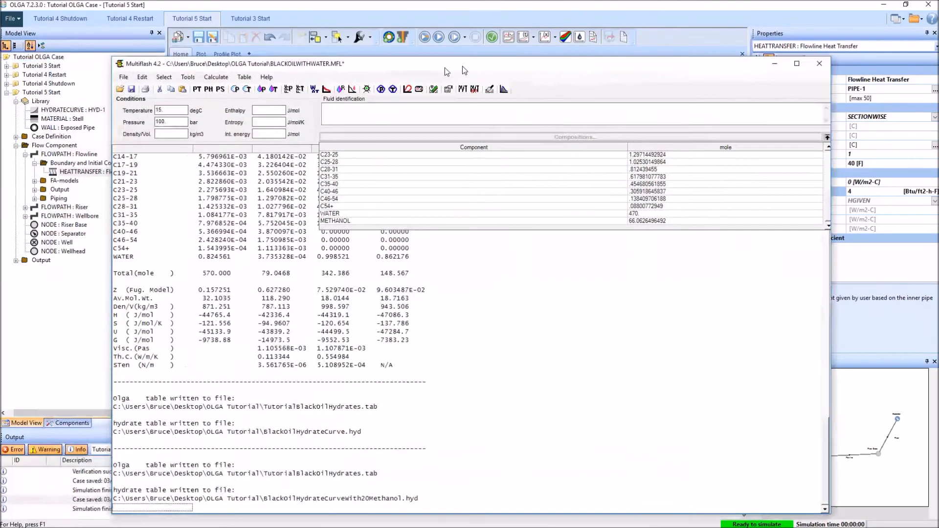
pyautogui.moveTo(461, 66); pyautogui.dragTo(480, 46)
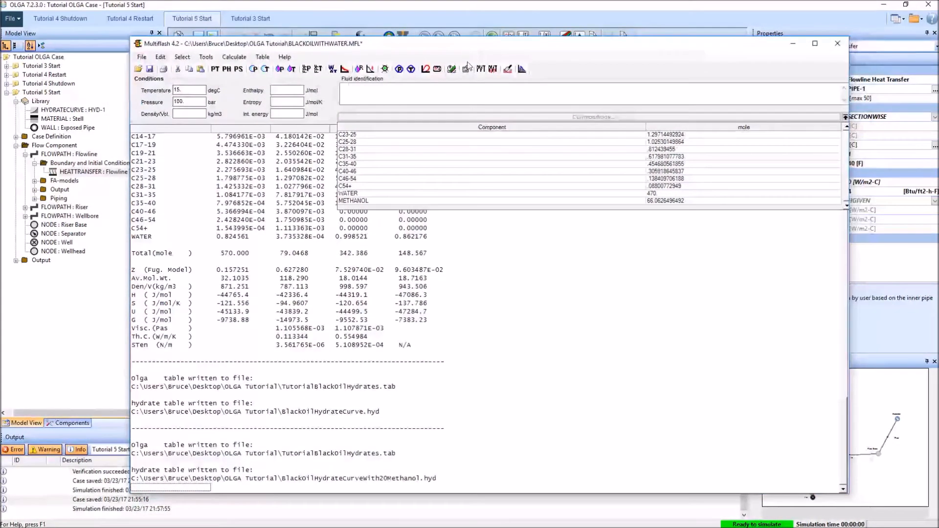
pyautogui.click(675, 201)
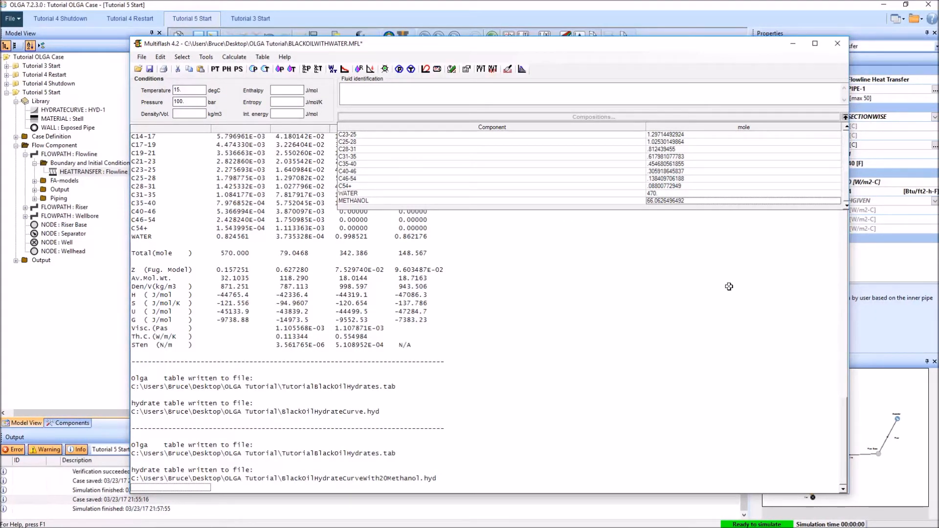
pyautogui.write('33')
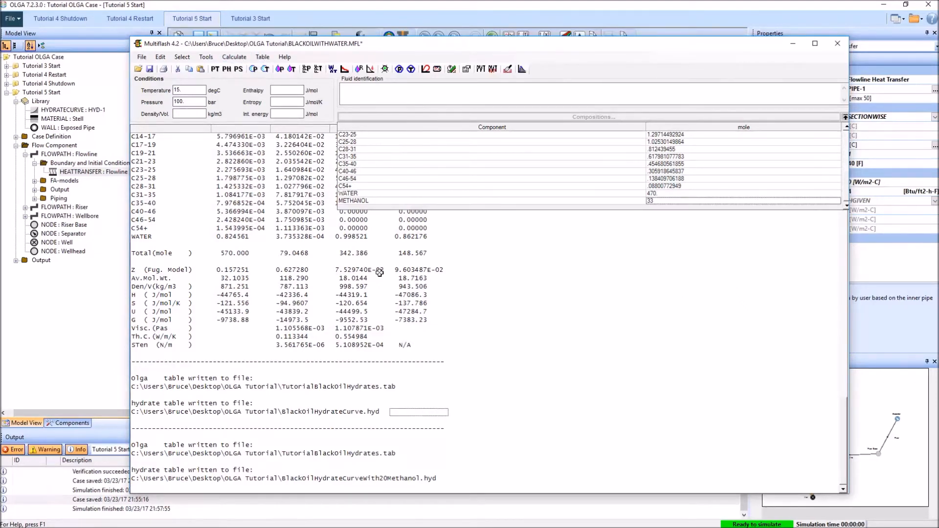
# - Set the hydrate formation file of the OLGA table to BlackOilHydrateCurveWith10Methanol.hyd in the OLGA Tutorial folder
pyautogui.click(264, 57)
pyautogui.click(278, 79)
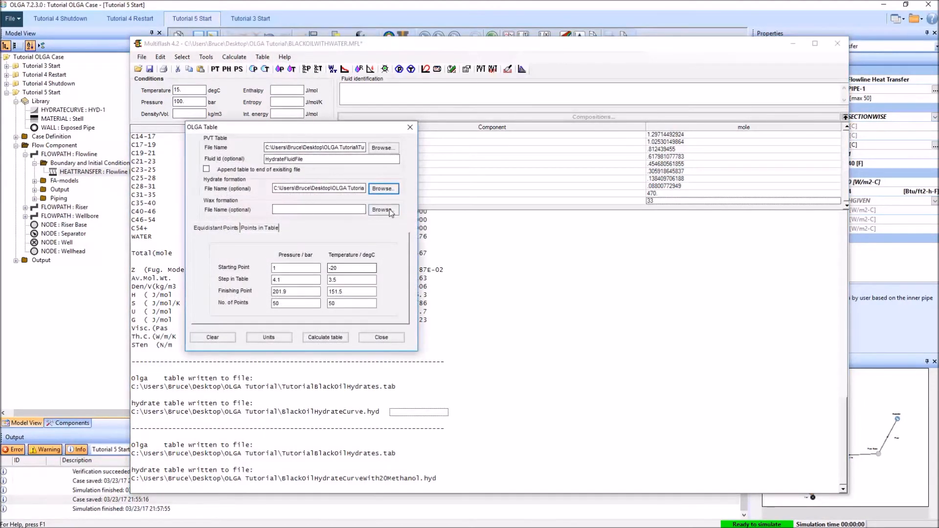
pyautogui.click(384, 189)
pyautogui.click(368, 243)
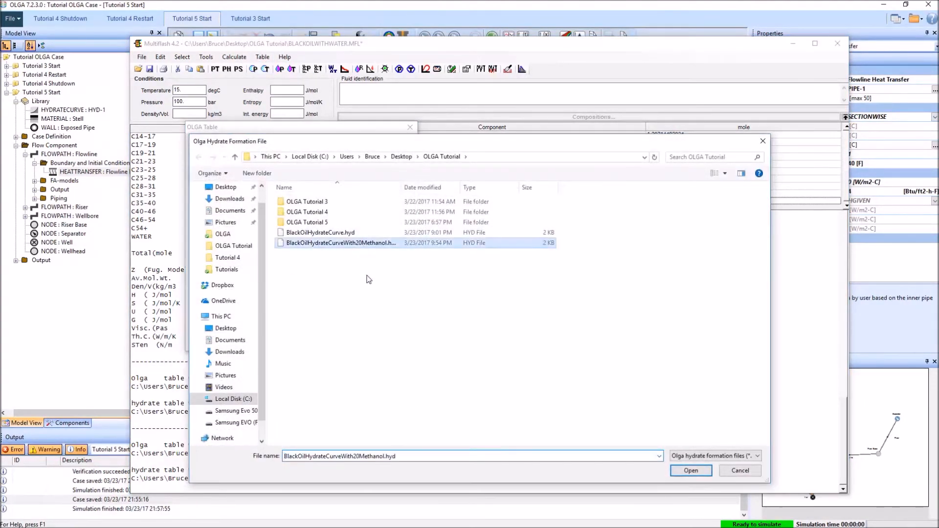
pyautogui.click(347, 458)
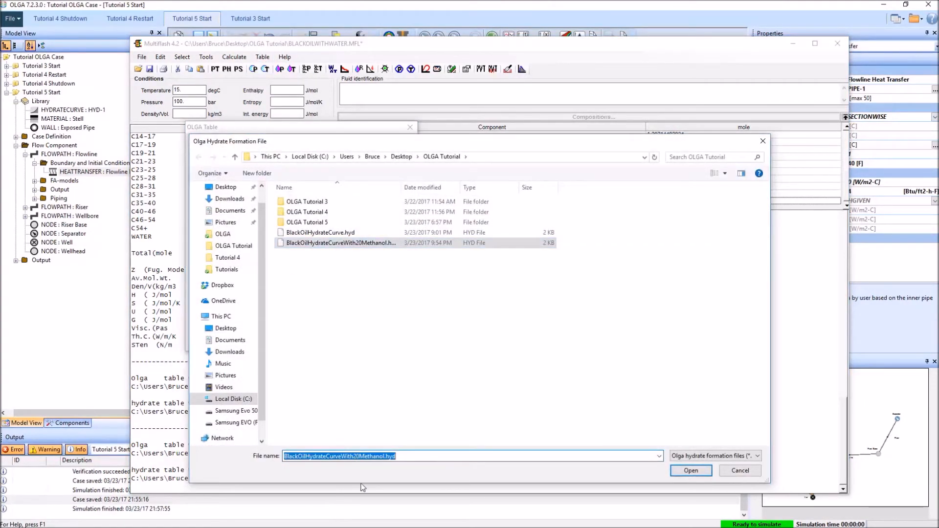
pyautogui.click(357, 456)
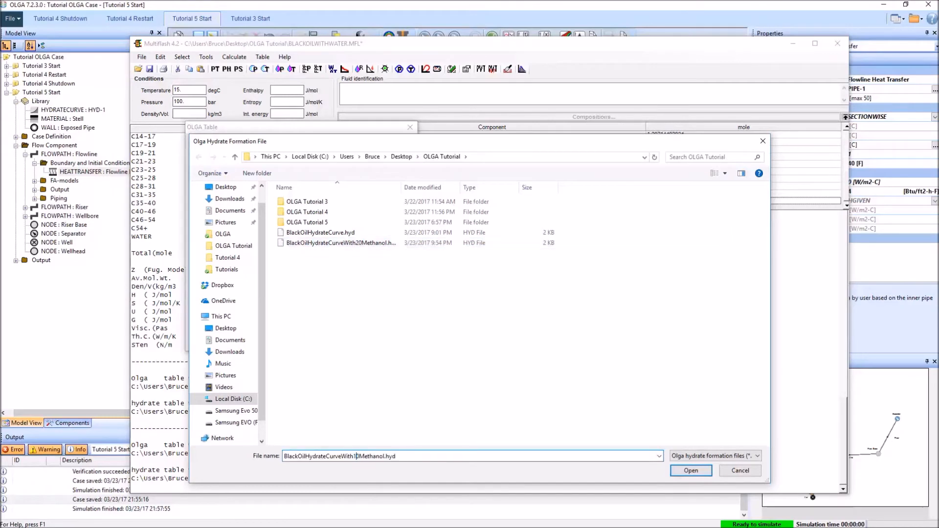
pyautogui.click(690, 471)
# - Clear the pressure and temperature steps and calculate the OLGA table for the 10% methanol curve, overwriting the existing PVT file
pyautogui.moveTo(301, 280); pyautogui.dragTo(267, 283)
pyautogui.press('BackSpace')
pyautogui.moveTo(364, 280); pyautogui.dragTo(269, 290)
pyautogui.press('BackSpace')
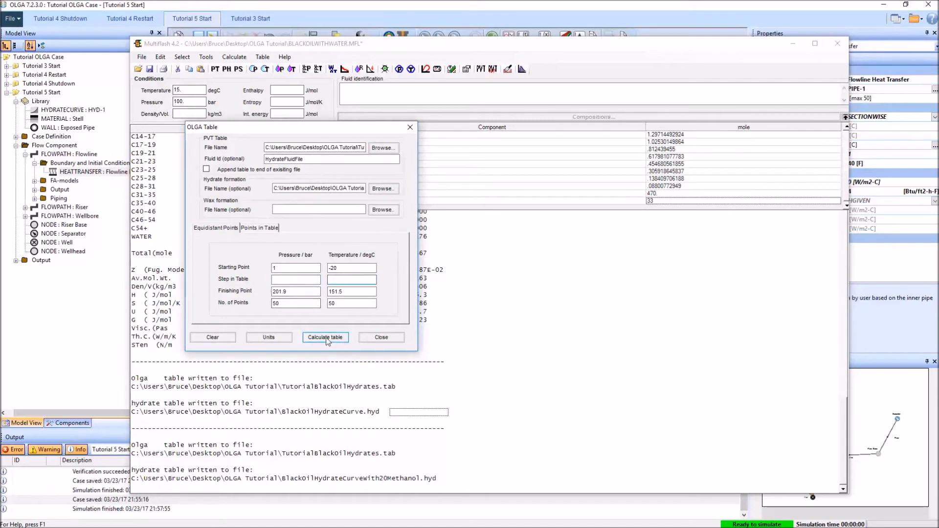
pyautogui.click(338, 340)
pyautogui.click(503, 304)
# - Return to OLGA and set the HYD-1 hydrate curve's file to BlackOilHydrateCurveWith10Methanol.hyd
pyautogui.click(448, 5)
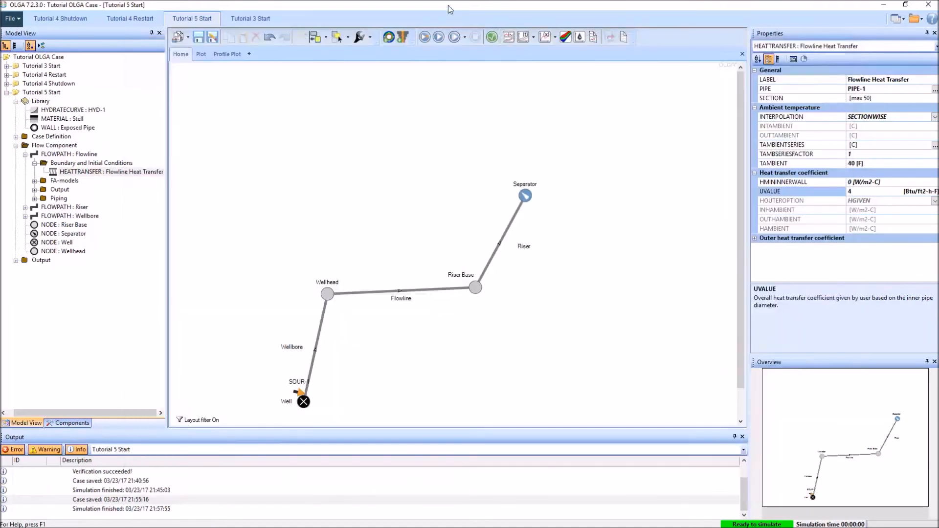
pyautogui.click(93, 110)
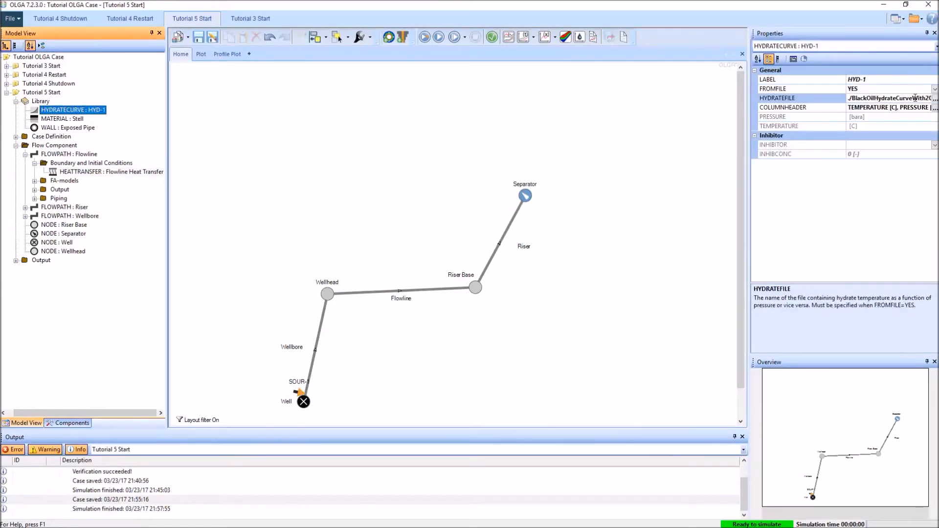
pyautogui.click(935, 97)
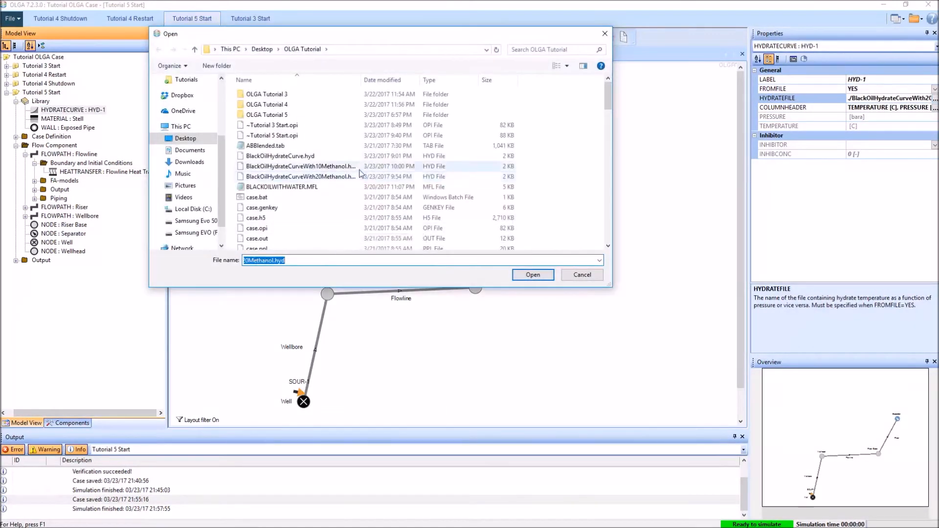
pyautogui.click(358, 170)
pyautogui.click(531, 274)
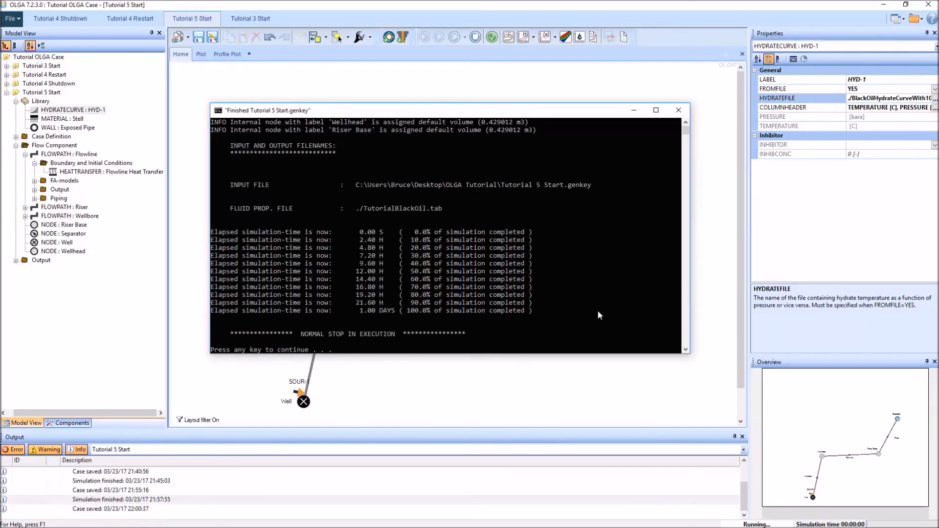
# - Rerun the simulation with the 10% methanol curve and refresh the profile plot with Track Values turned on
pyautogui.press('Return')
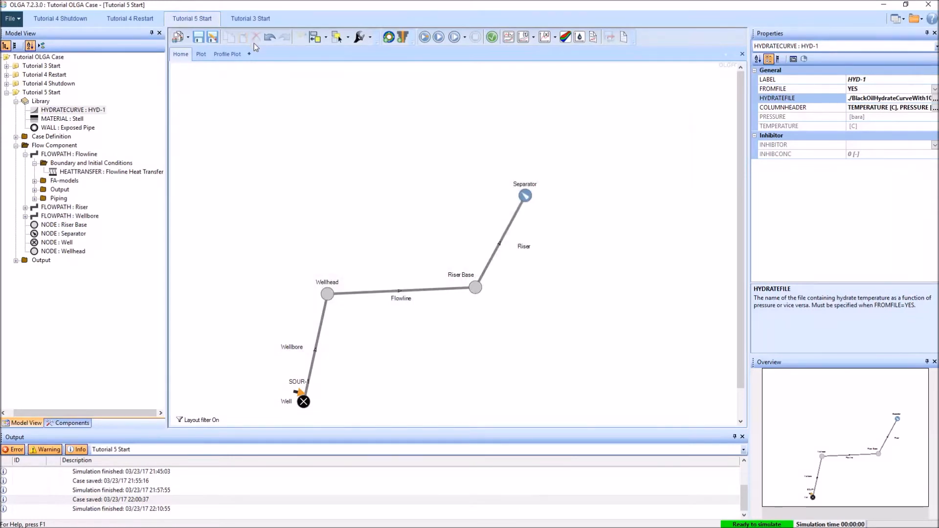
pyautogui.click(226, 54)
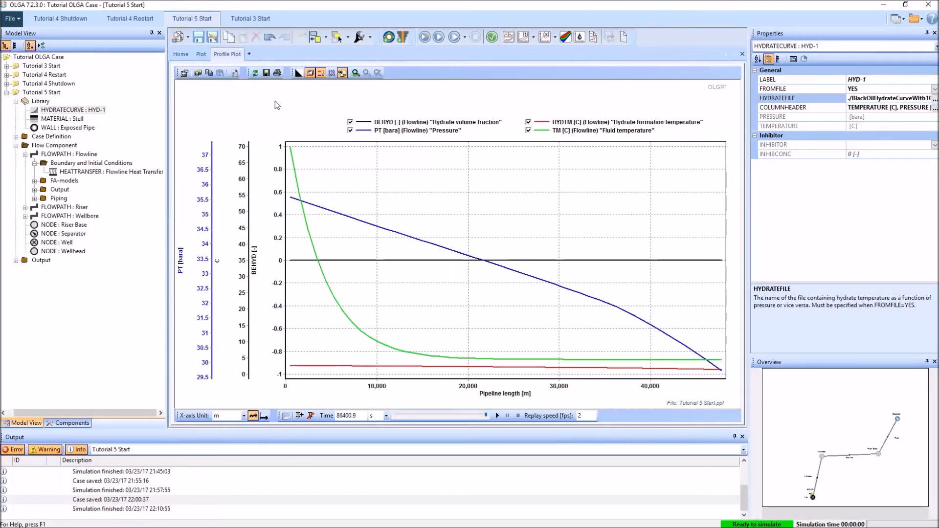
pyautogui.click(257, 75)
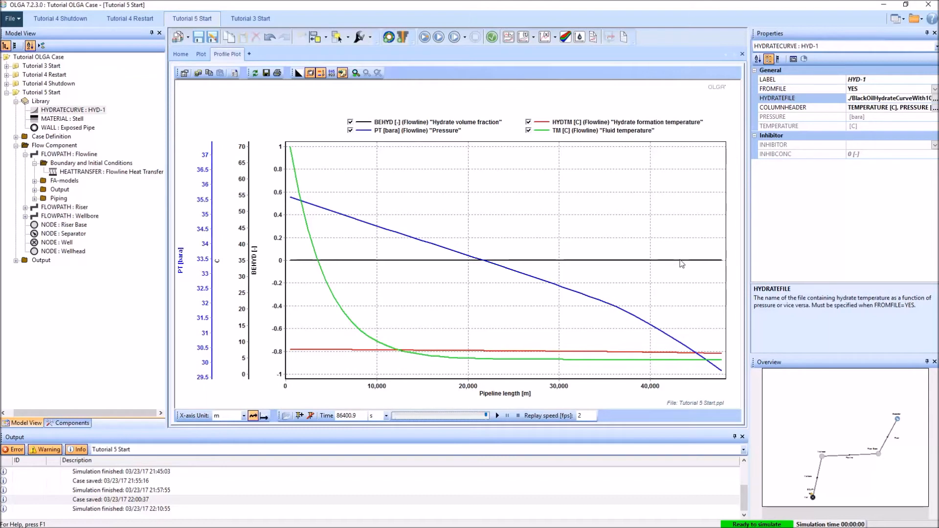
pyautogui.rightClick(497, 97)
pyautogui.moveTo(517, 121)
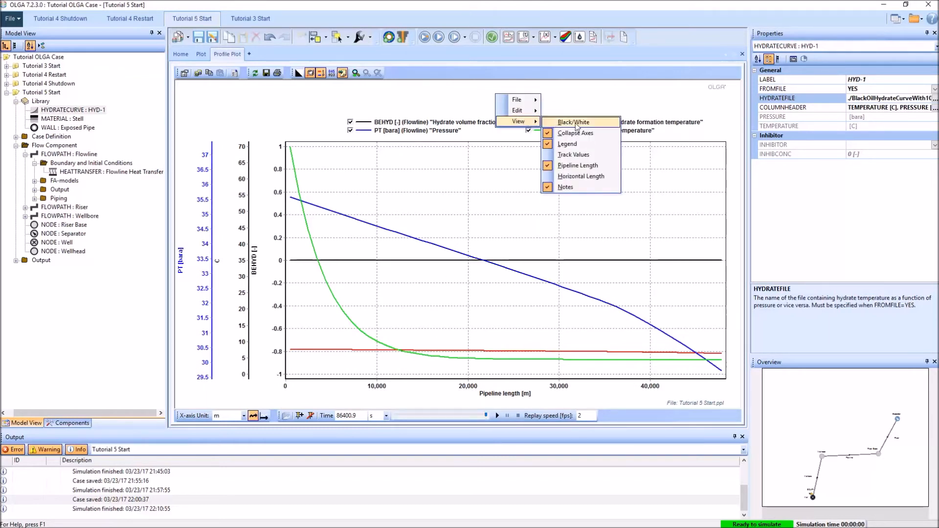
pyautogui.click(573, 154)
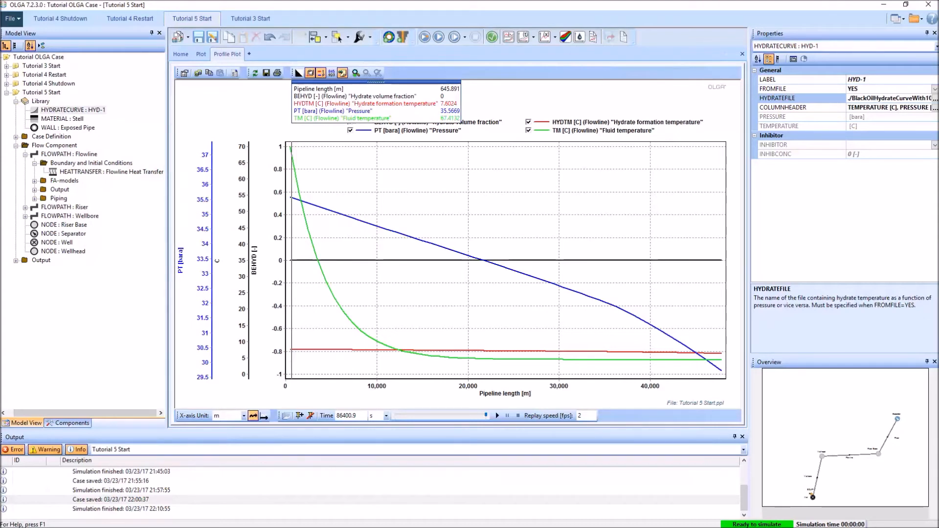
# - Switch to Multiflash, set the OLGA table's hydrate formation file to BlackOilHydrateCurveWith5Methanol.hyd, and calculate the table
pyautogui.moveTo(465, 527); pyautogui.dragTo(443, 34)
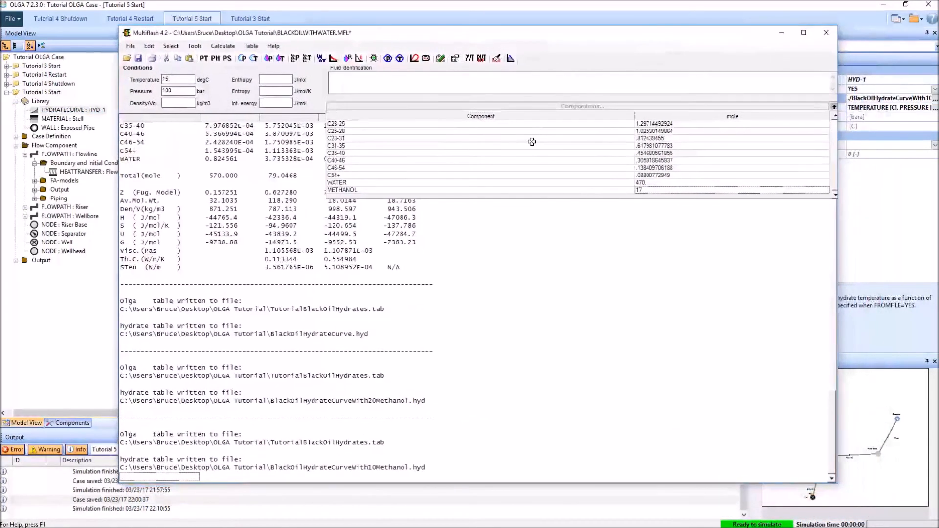
pyautogui.click(250, 47)
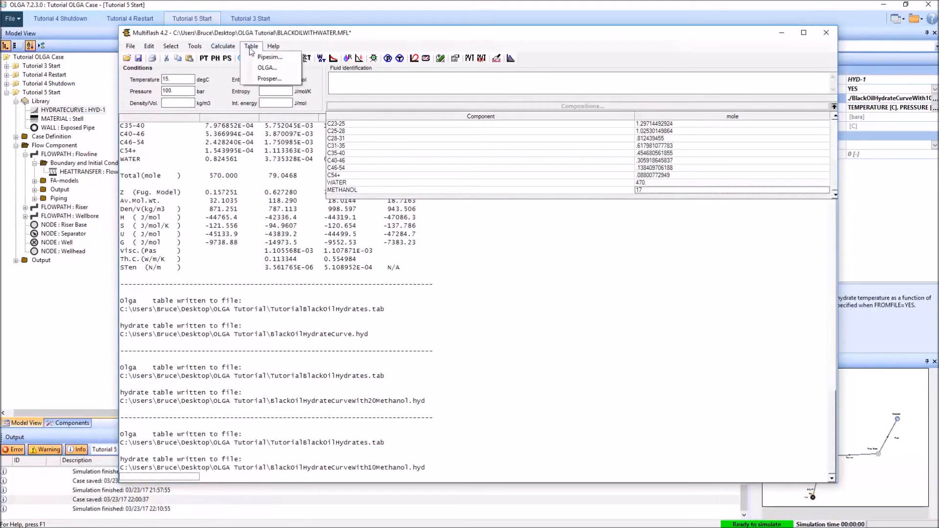
pyautogui.click(266, 68)
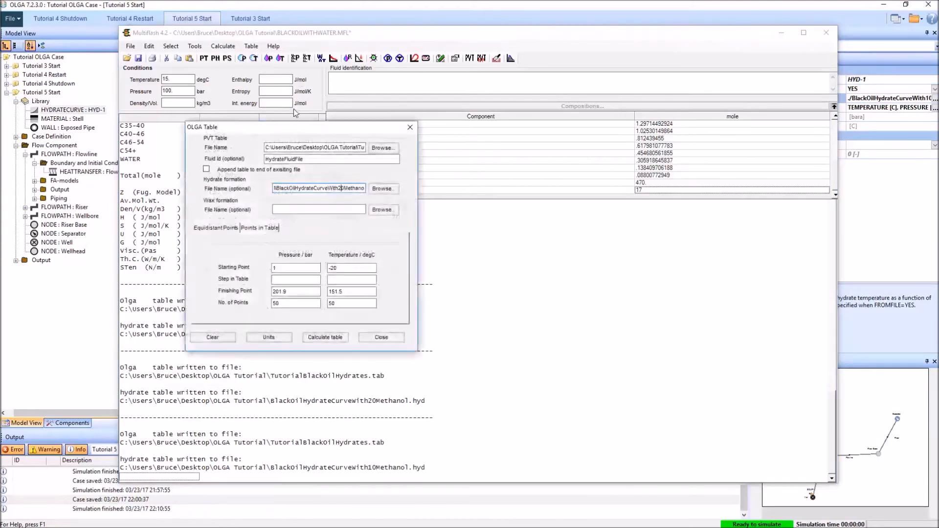
pyautogui.click(388, 190)
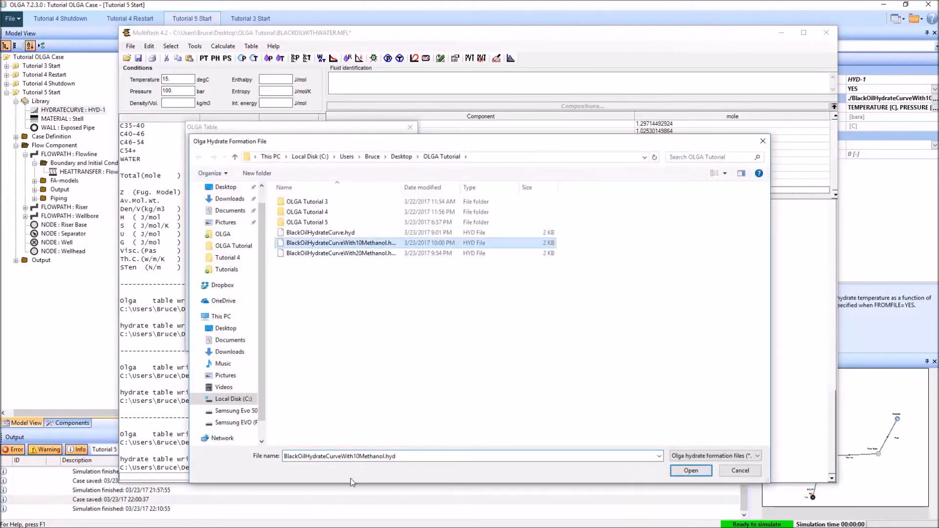
pyautogui.click(360, 457)
pyautogui.hotkey('shift', 'Left')
pyautogui.hotkey('shift', 'Left')
pyautogui.write('5')
pyautogui.press('Return')
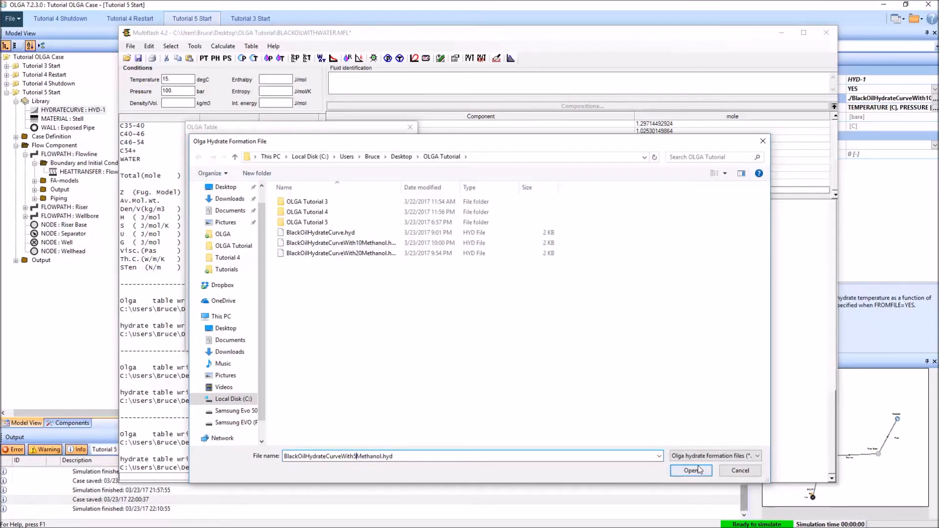
pyautogui.click(326, 337)
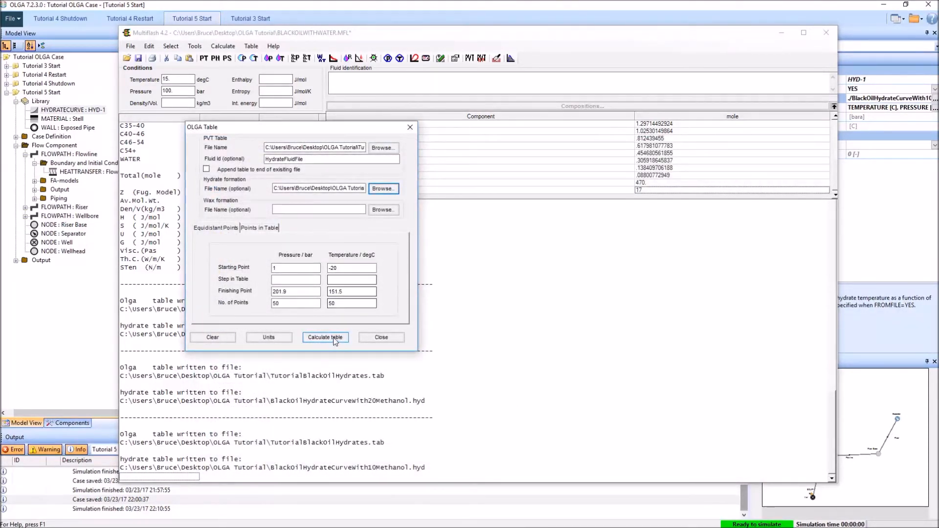
pyautogui.click(503, 307)
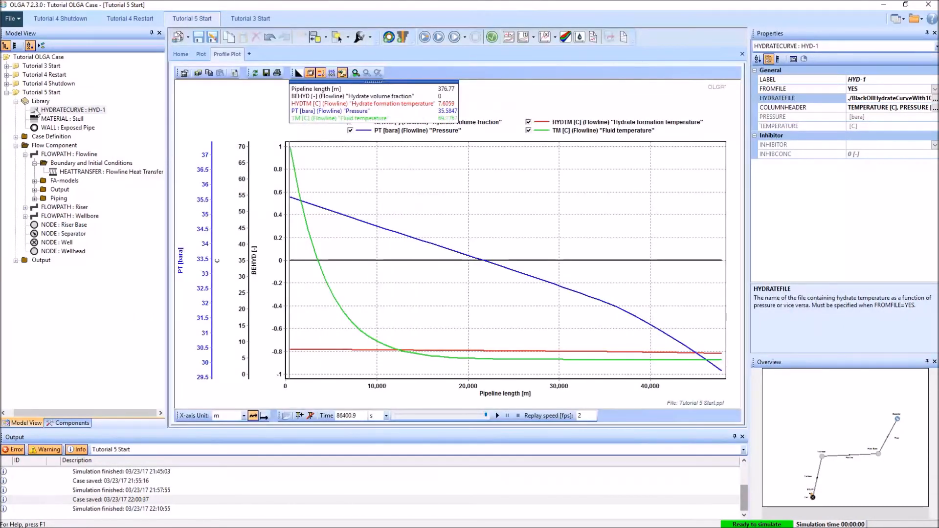
# - Return to OLGA and set the HYD-1 hydrate curve's file to BlackOilHydrateCurveWith5Methanol.hyd
pyautogui.click(37, 108)
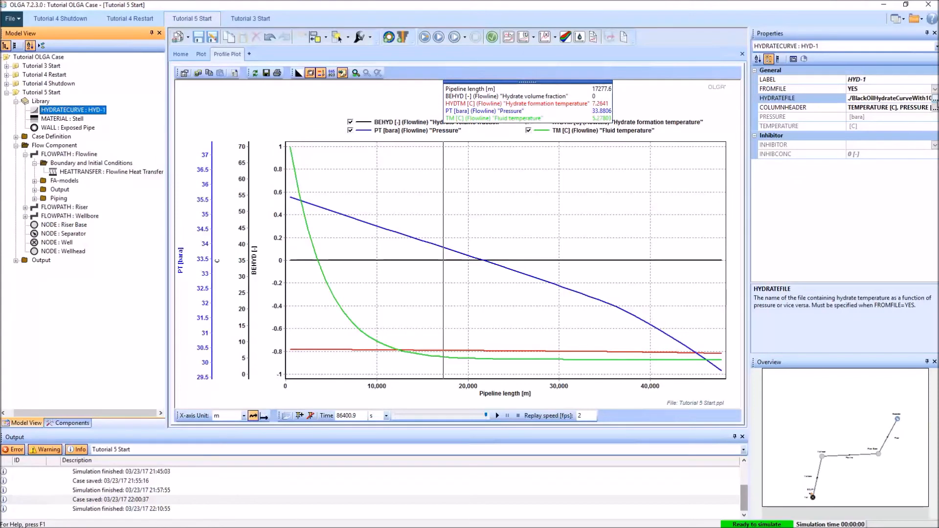
pyautogui.click(936, 98)
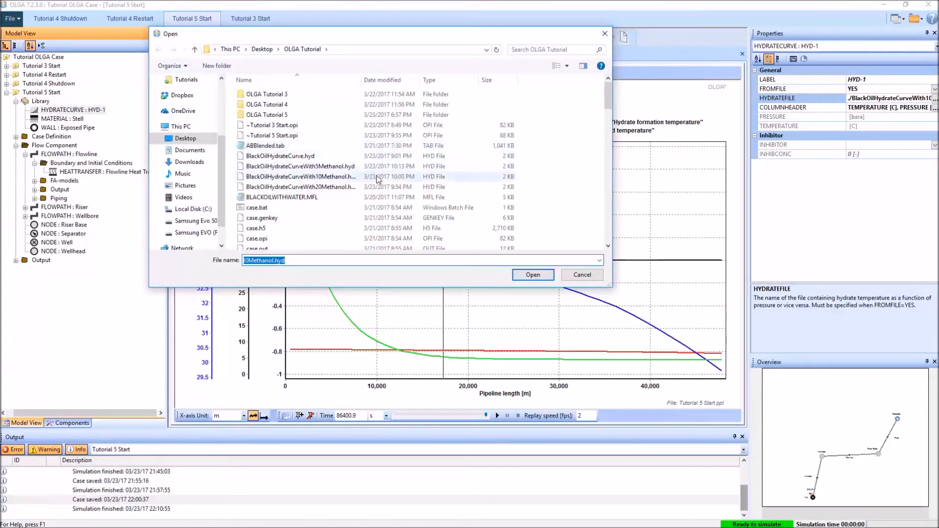
pyautogui.click(300, 167)
pyautogui.click(533, 274)
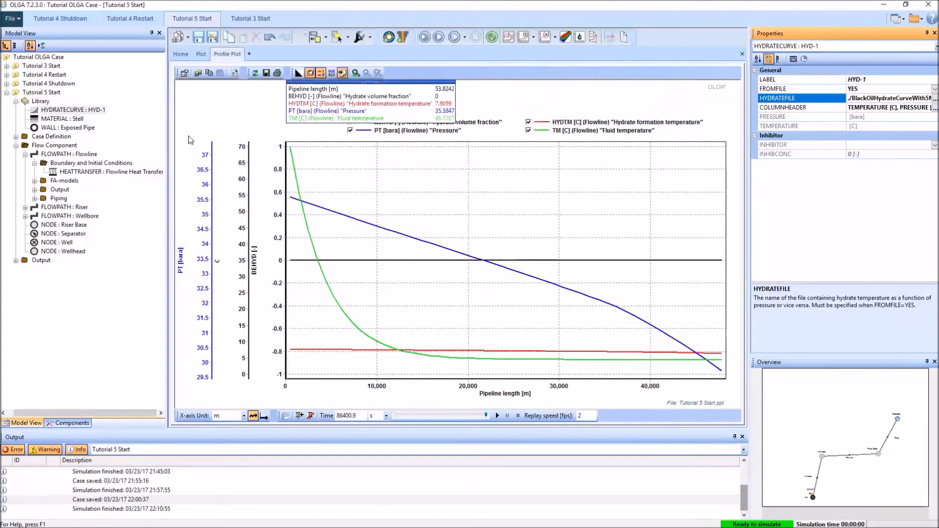
# - Rerun the Tutorial 5 Start simulation with the 5% methanol curve and refresh the profile plot
pyautogui.click(180, 54)
pyautogui.click(428, 38)
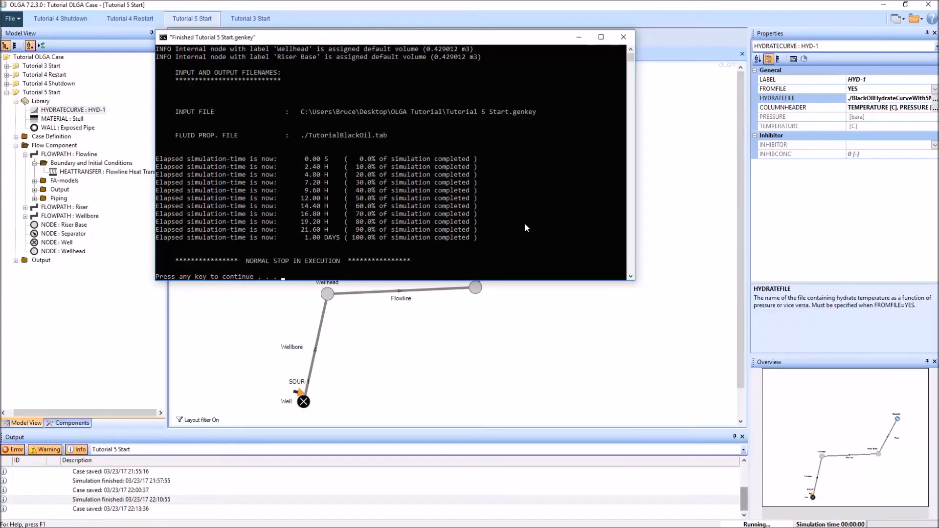
pyautogui.press('Return')
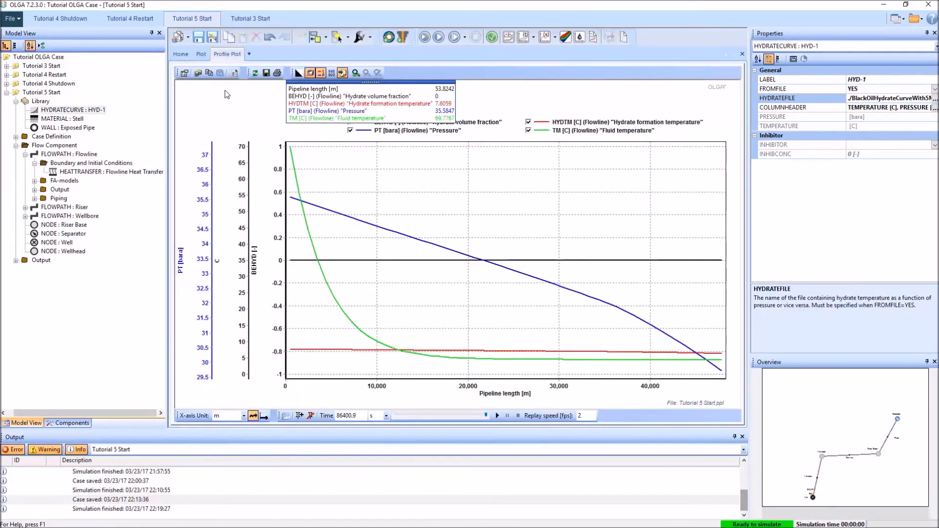
pyautogui.click(255, 73)
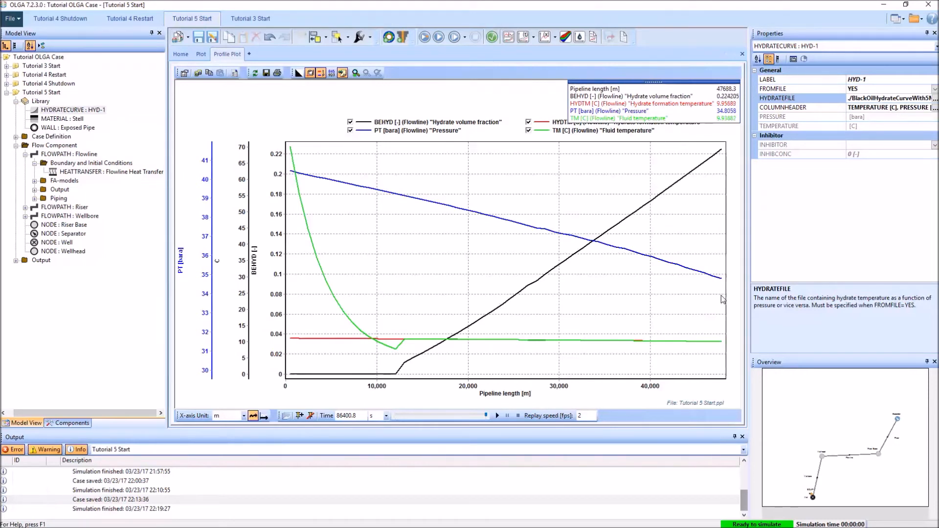
# - Set the HYD-1 hydrate curve's file back to the uninhibited BlackOilHydrateCurve.hyd
pyautogui.click(186, 55)
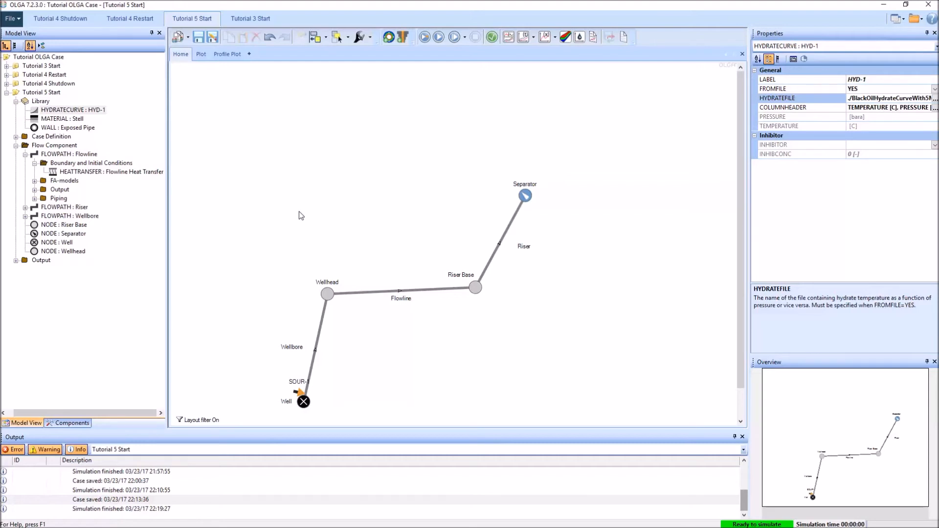
pyautogui.click(93, 112)
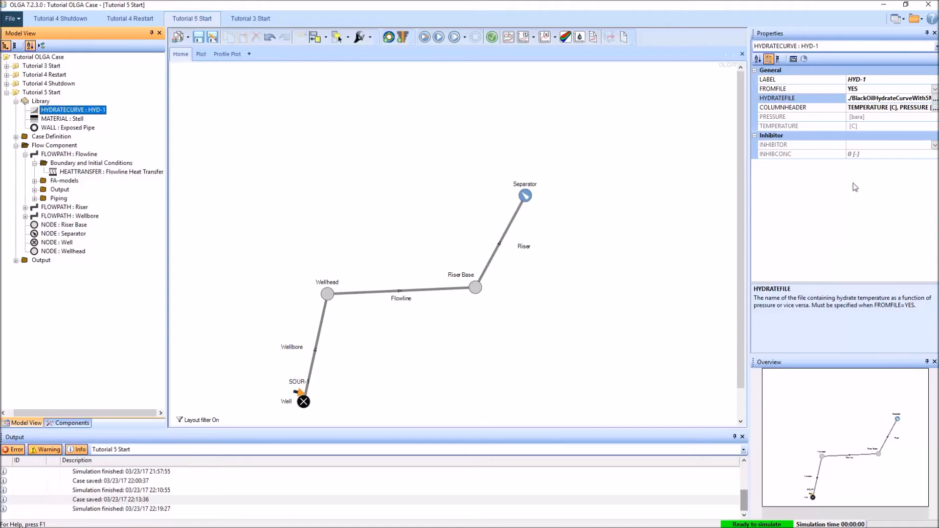
pyautogui.click(935, 98)
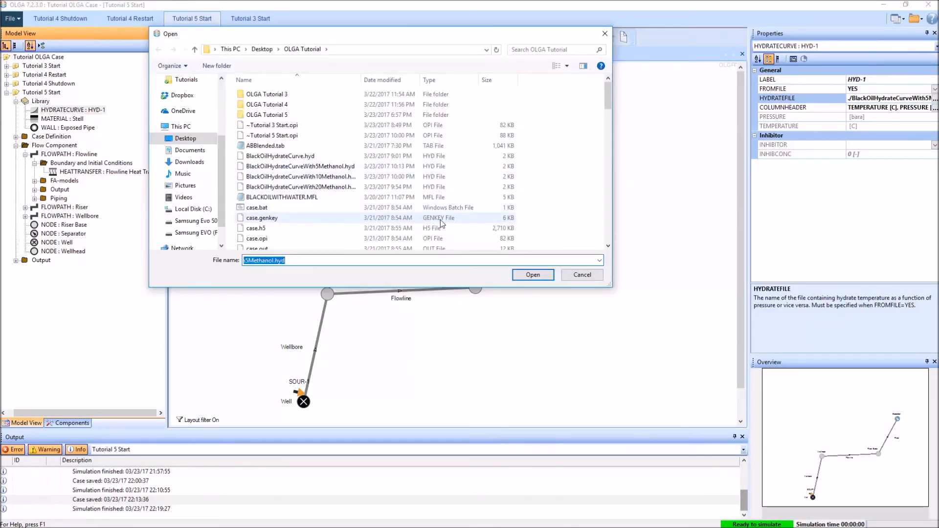
pyautogui.click(274, 157)
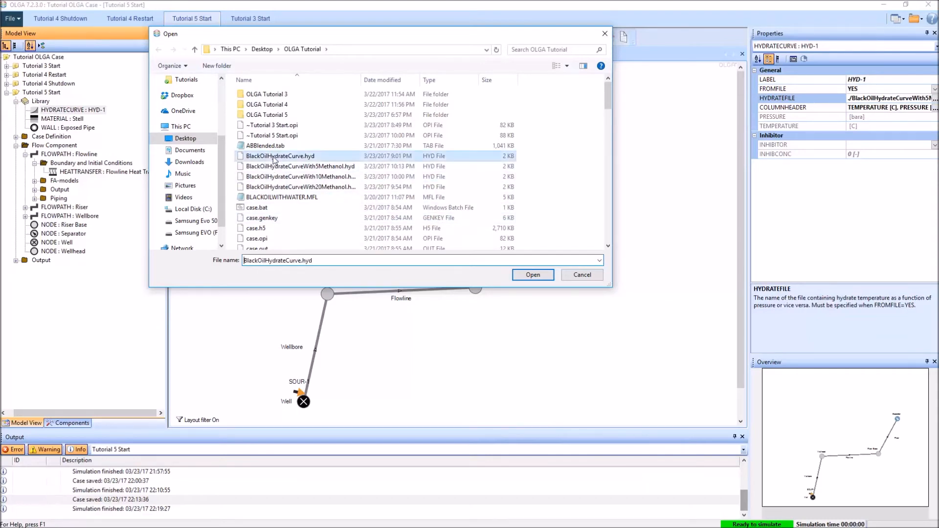
pyautogui.click(531, 276)
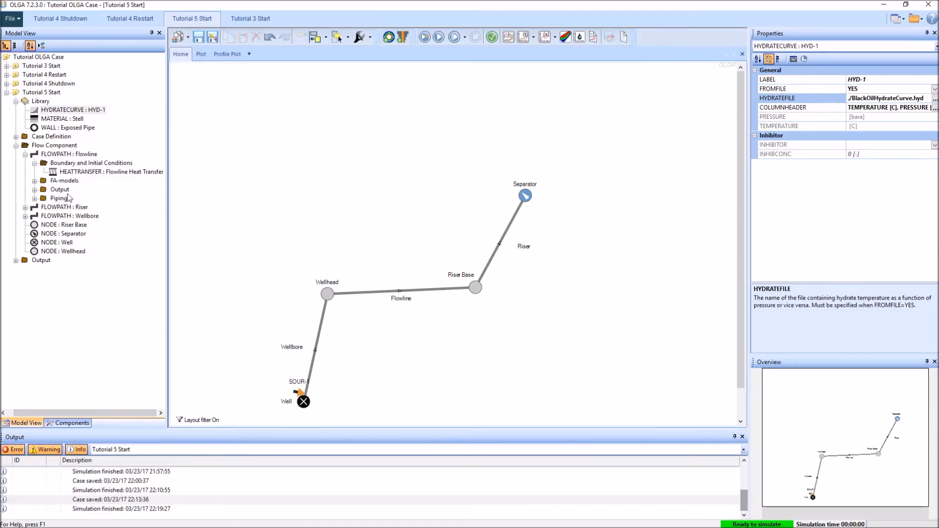
# - Set SUBCOOLING to 13 C in the HYDRATEKINETICS model of the Flowline flowpath
pyautogui.click(35, 181)
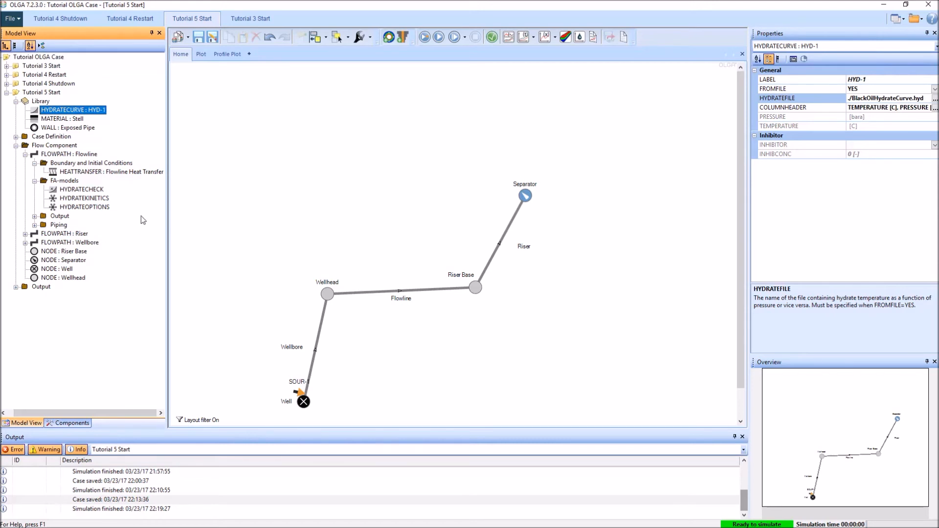
pyautogui.click(92, 208)
pyautogui.click(97, 199)
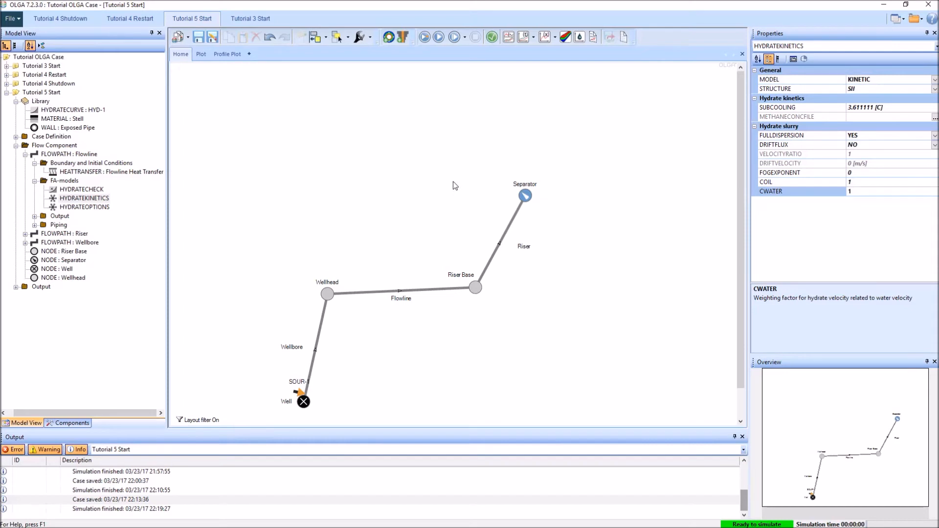
pyautogui.click(880, 109)
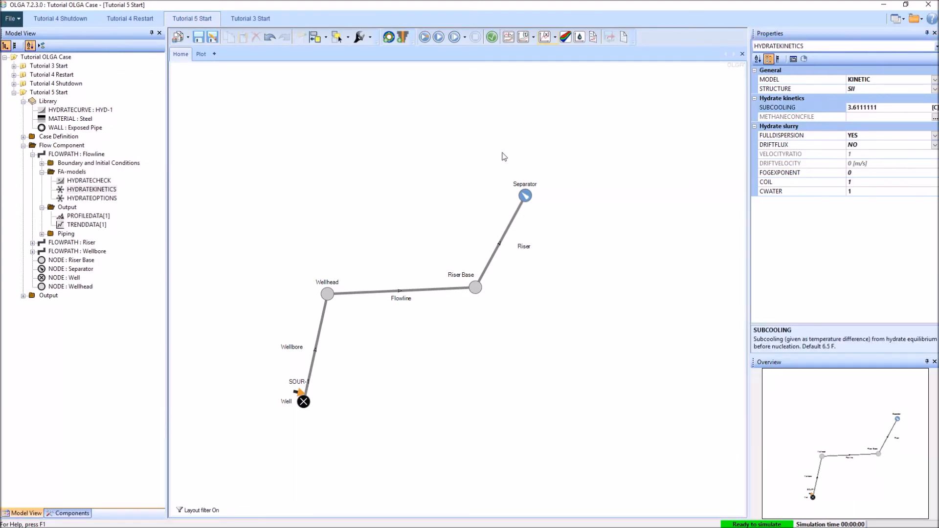
pyautogui.click(892, 110)
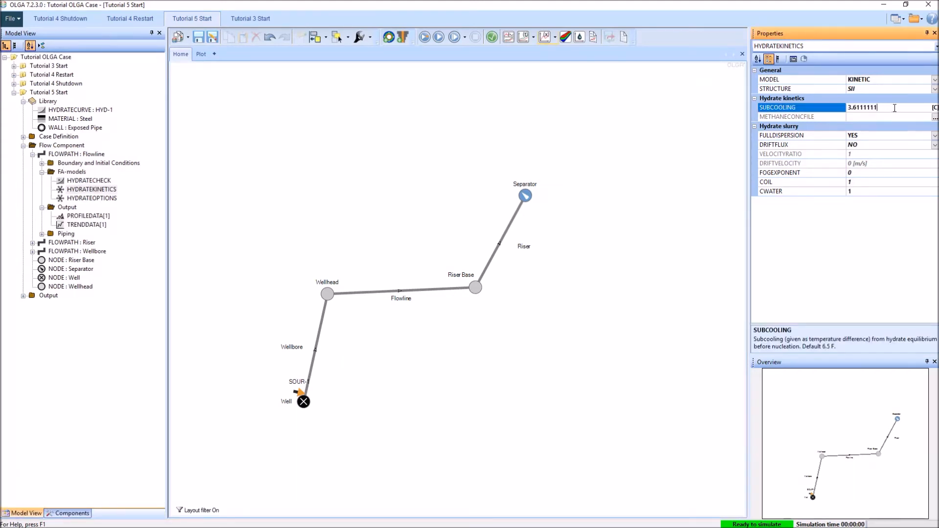
pyautogui.write('13')
pyautogui.click(406, 173)
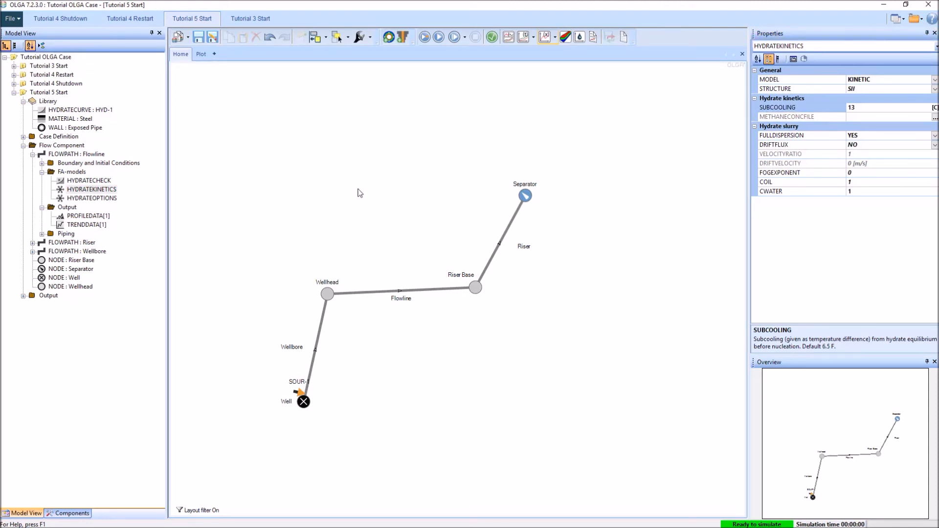
# - Set SUBCOOLING to 13 C in the HYDRATEKINETICS model of the Riser flowpath
pyautogui.click(32, 243)
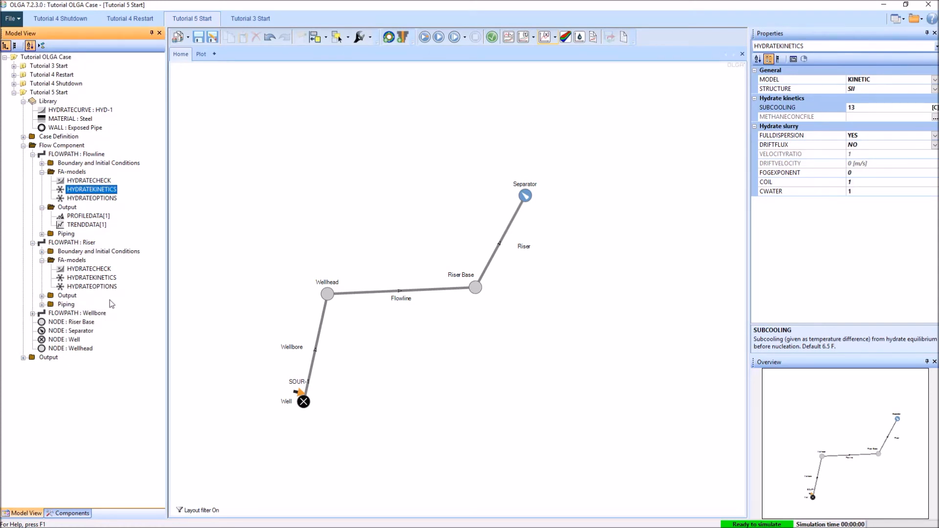
pyautogui.click(92, 278)
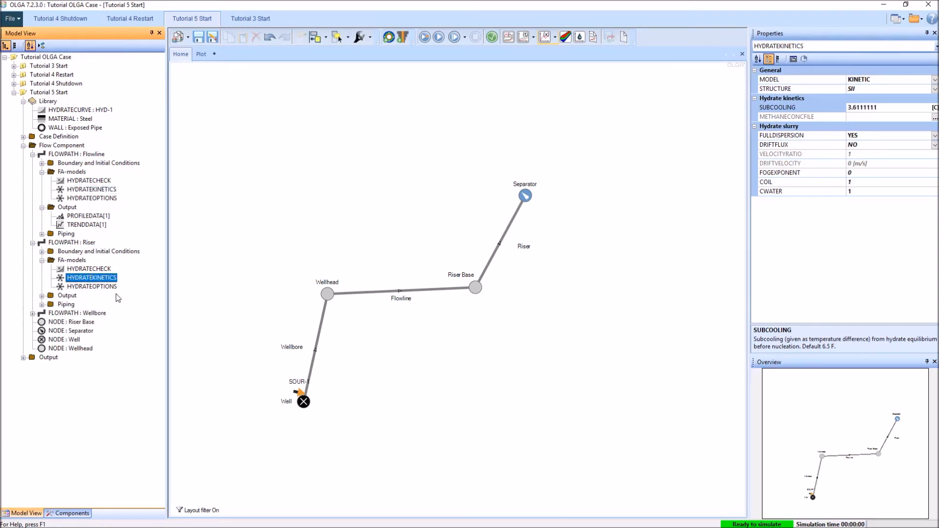
pyautogui.click(899, 109)
pyautogui.moveTo(899, 108); pyautogui.dragTo(783, 117)
pyautogui.write('13')
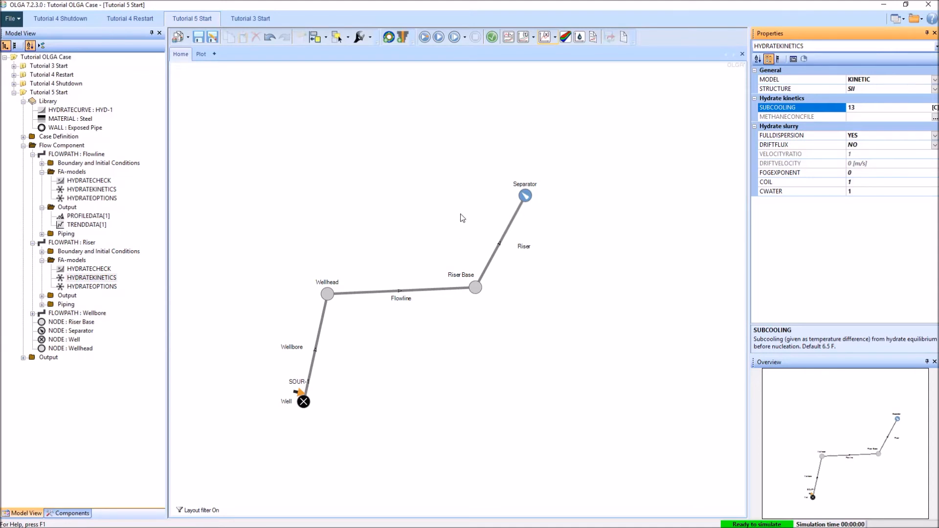
pyautogui.click(400, 194)
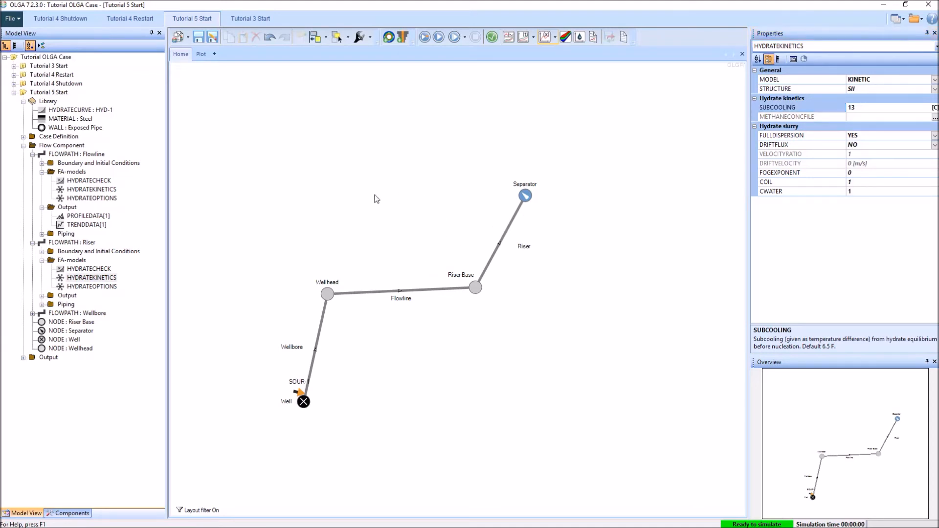
# - Run the Tutorial 5 Start simulation with the 13 C subcooling and close the finished run's console
pyautogui.click(424, 37)
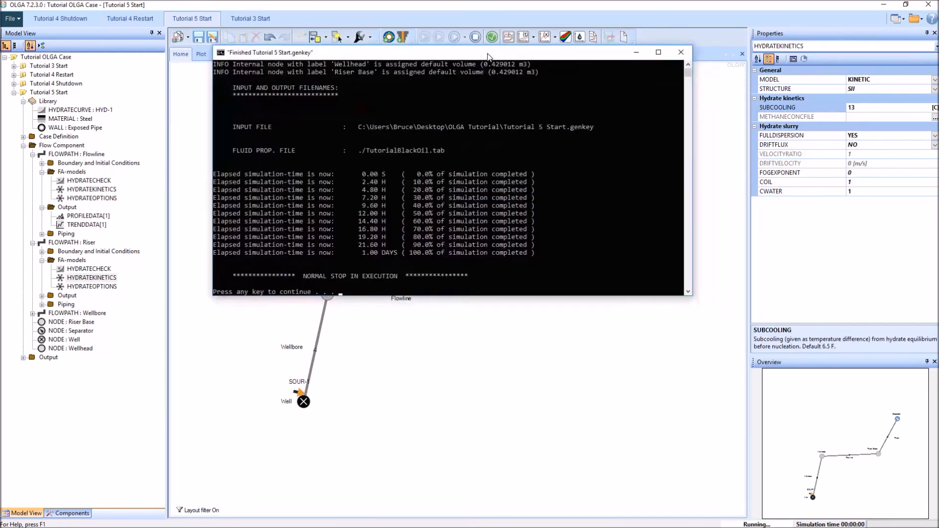
pyautogui.click(495, 278)
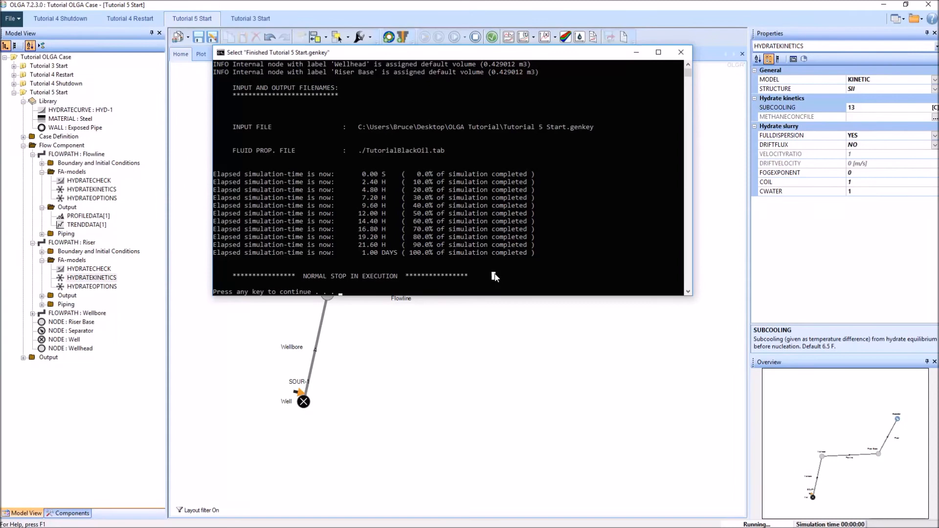
pyautogui.press('Return')
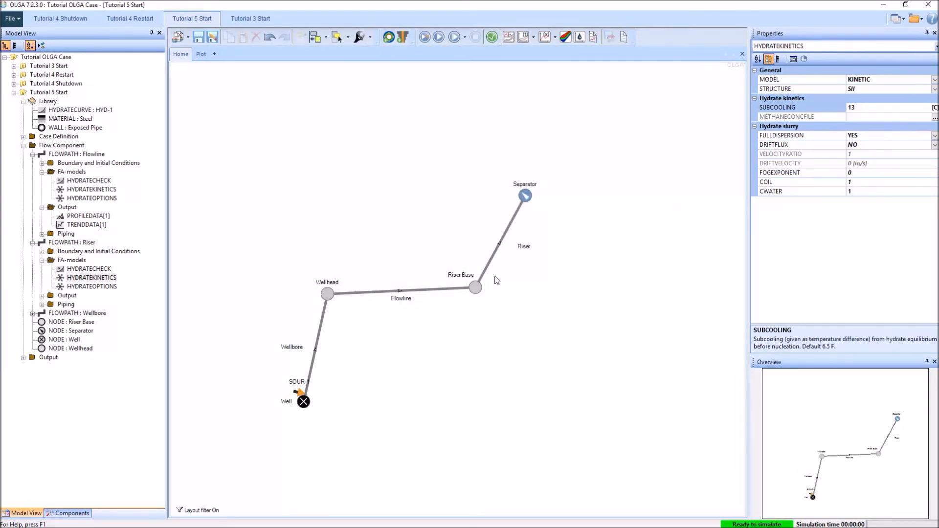
# - Create a profile plot of BEHYD, HYDTM, PT and TM for the Flowline and advance its time to about 51841 s
pyautogui.click(546, 38)
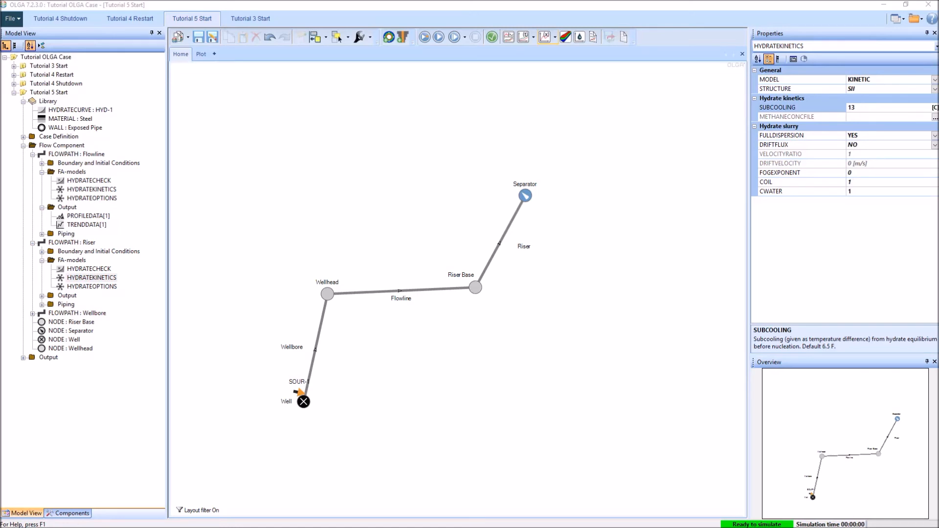
pyautogui.moveTo(139, 100); pyautogui.dragTo(429, 63)
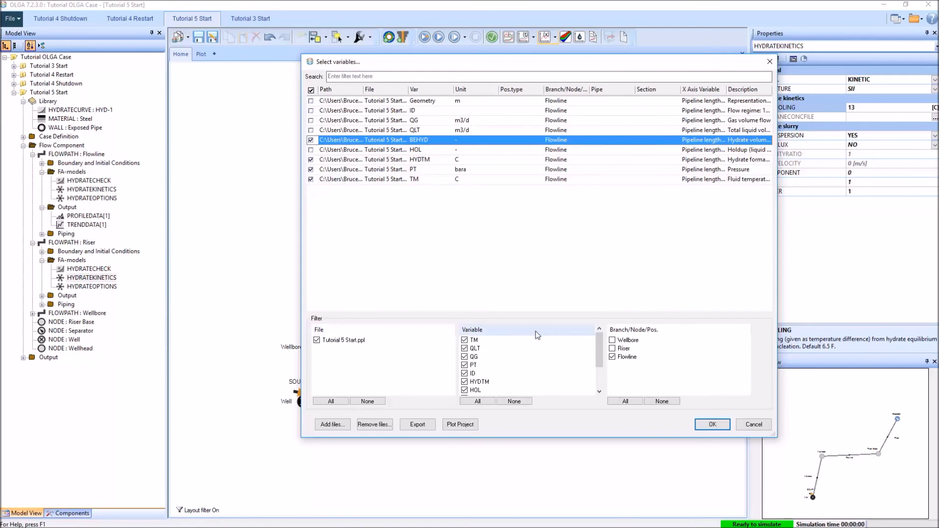
pyautogui.click(712, 424)
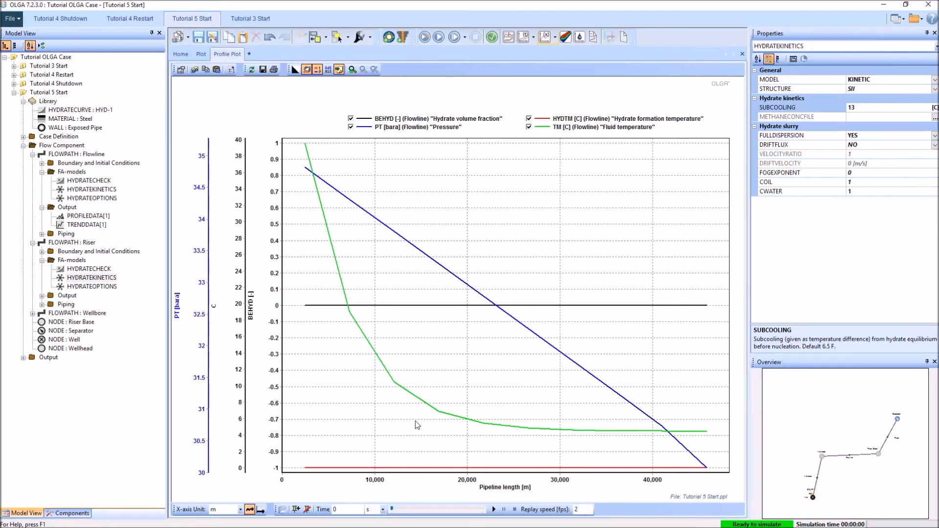
pyautogui.click(425, 510)
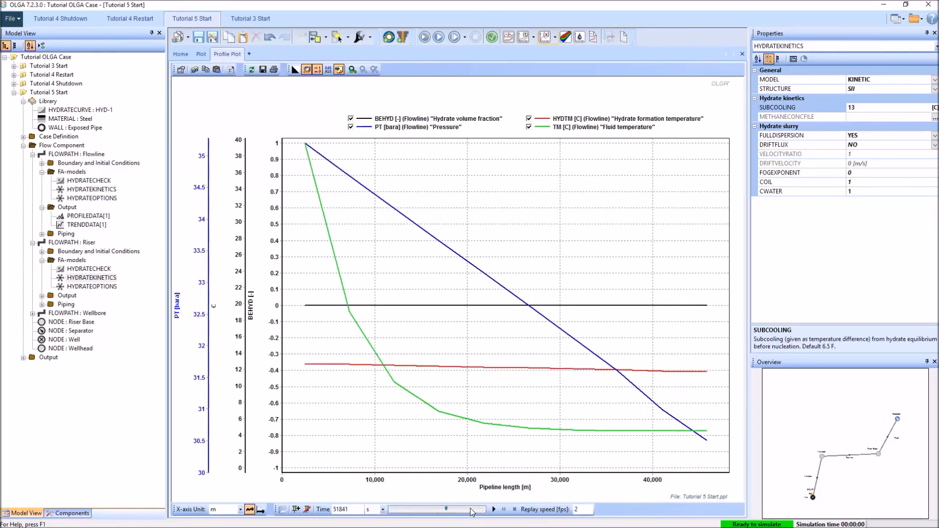
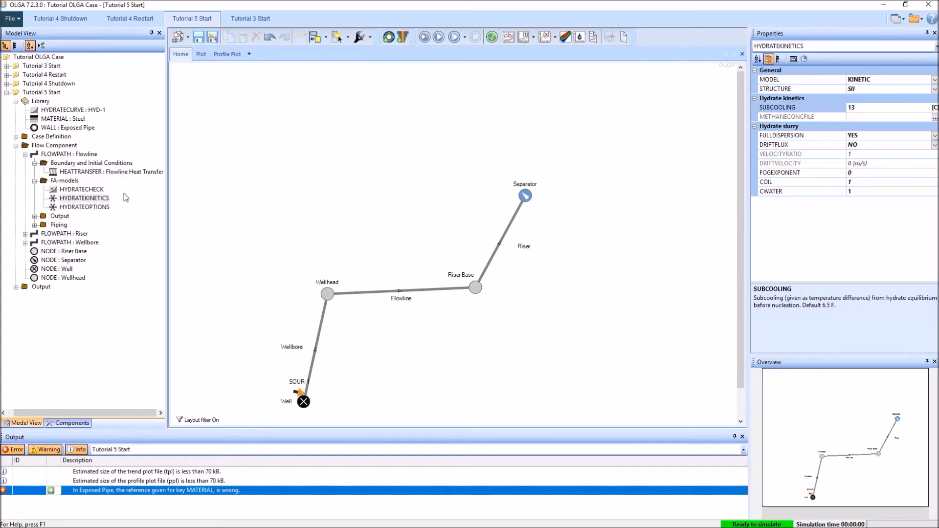
# - Set SUBCOOLING to 6.5 F in the HYDRATEKINETICS model of the Flowline flowpath
pyautogui.click(854, 108)
pyautogui.write('3.6')
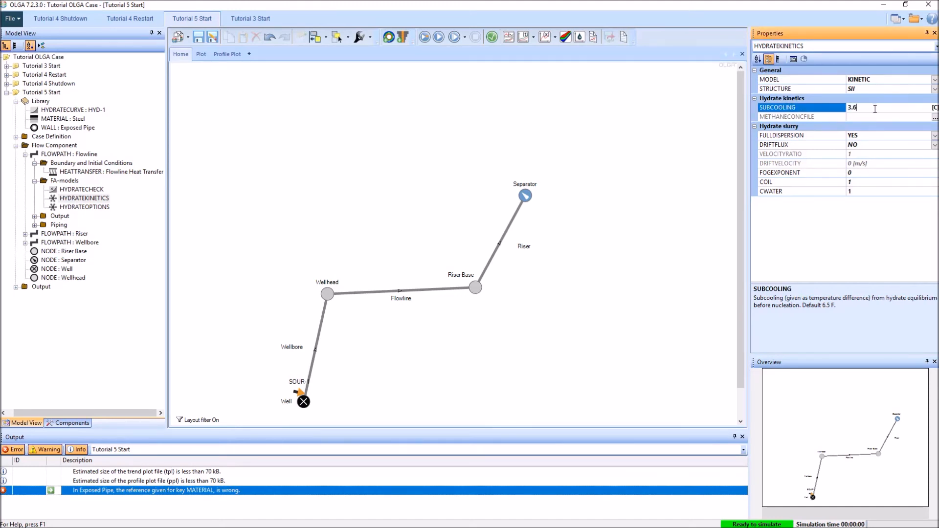
pyautogui.press('Return')
pyautogui.write('6.5')
pyautogui.click(935, 108)
pyautogui.click(927, 128)
pyautogui.click(85, 199)
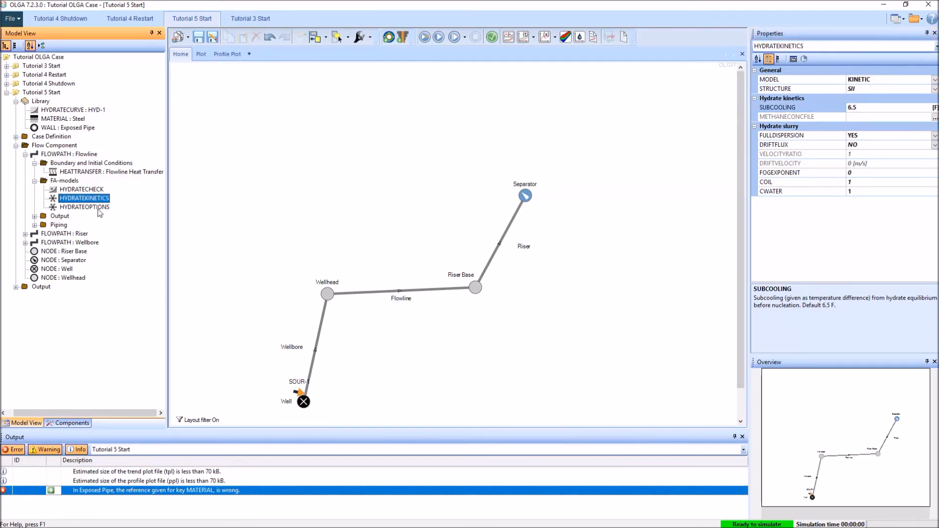
# - Set FATTRACTION to 1 mN/m in the Flowline's HYDRATEOPTIONS and check the existing profile plot
pyautogui.click(89, 207)
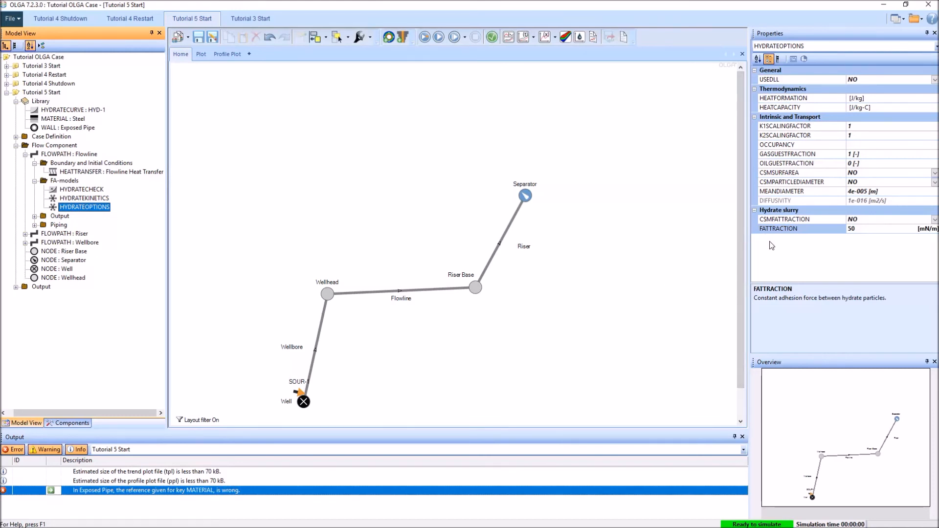
pyautogui.click(870, 230)
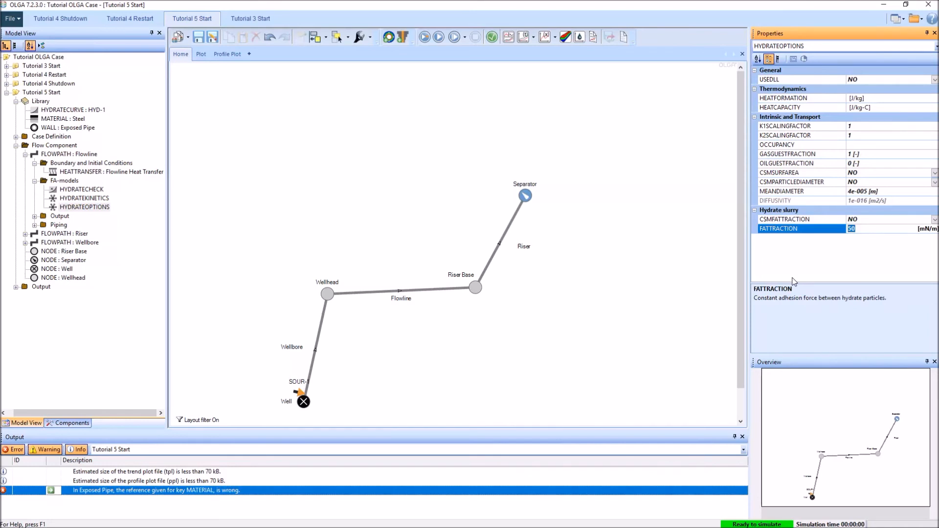
pyautogui.write('1')
pyautogui.click(355, 195)
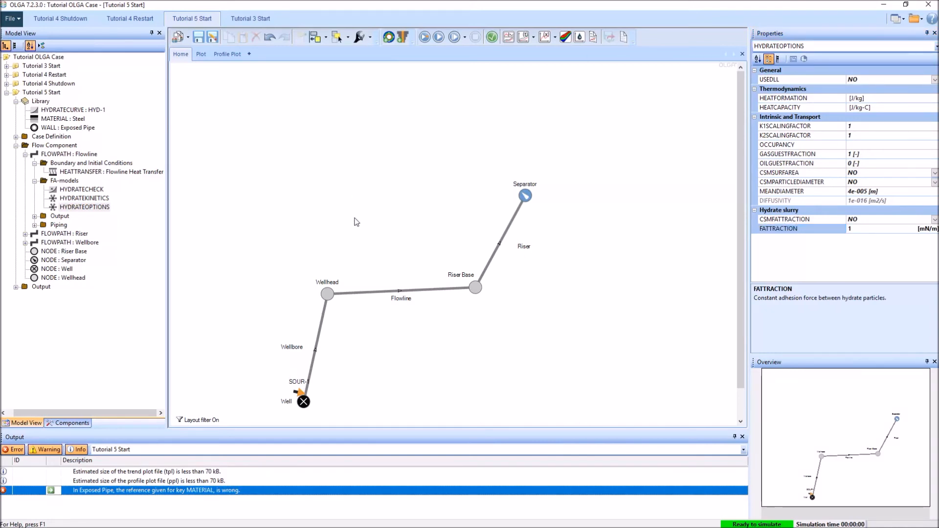
pyautogui.click(228, 54)
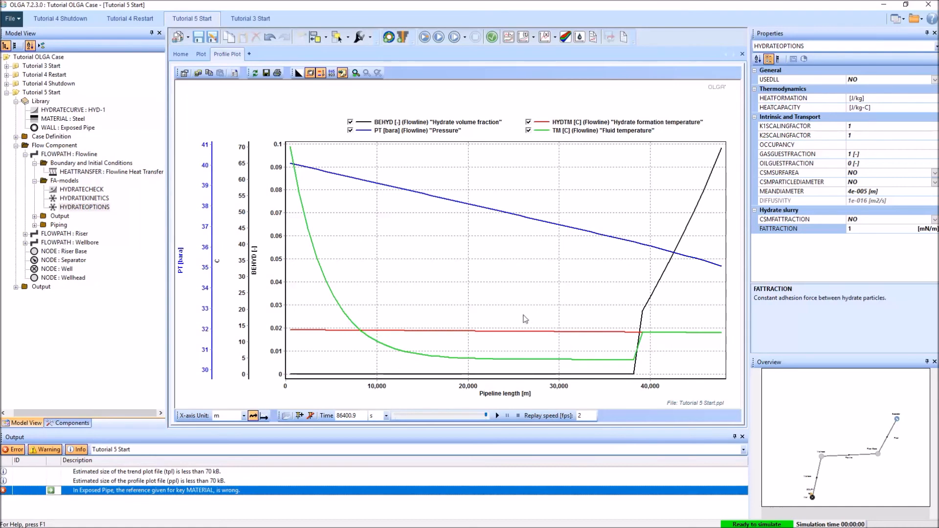
pyautogui.click(180, 54)
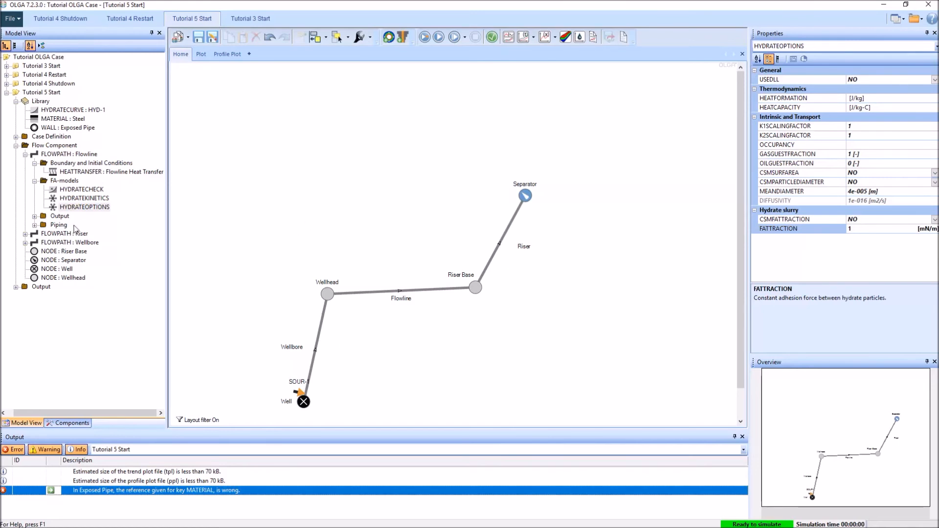
# - Add the hydrate slurry viscosity ratio VISRATIO to the output variables of the Flowline's PROFILEDATA[1]
pyautogui.click(34, 216)
pyautogui.click(85, 226)
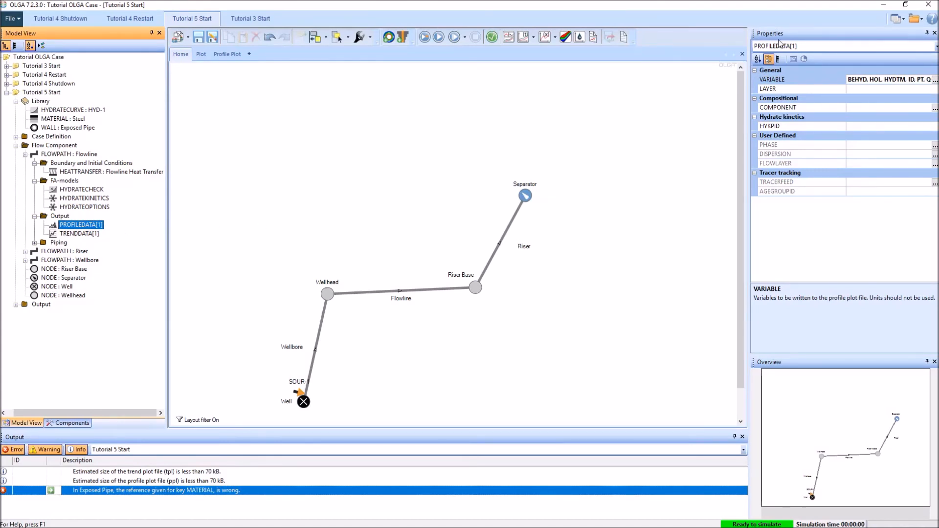
pyautogui.click(935, 80)
pyautogui.click(479, 206)
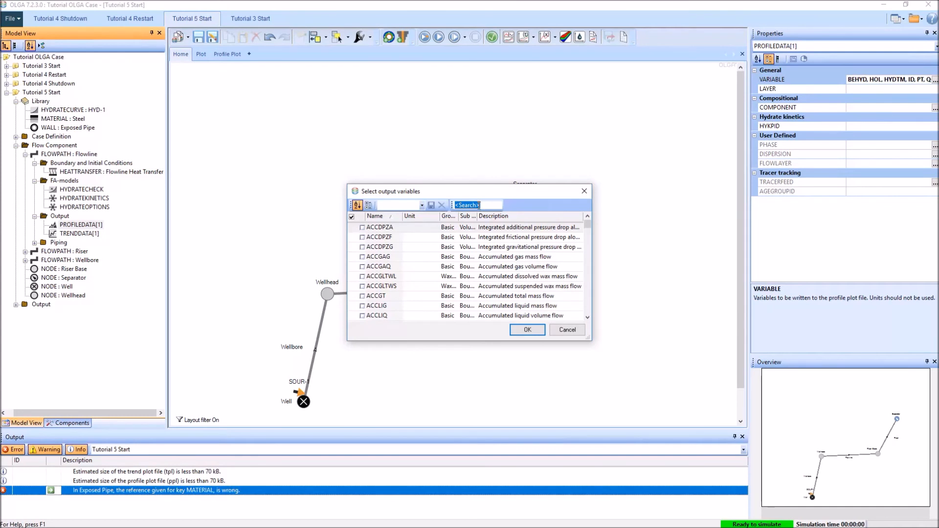
pyautogui.write('hydrate slurr')
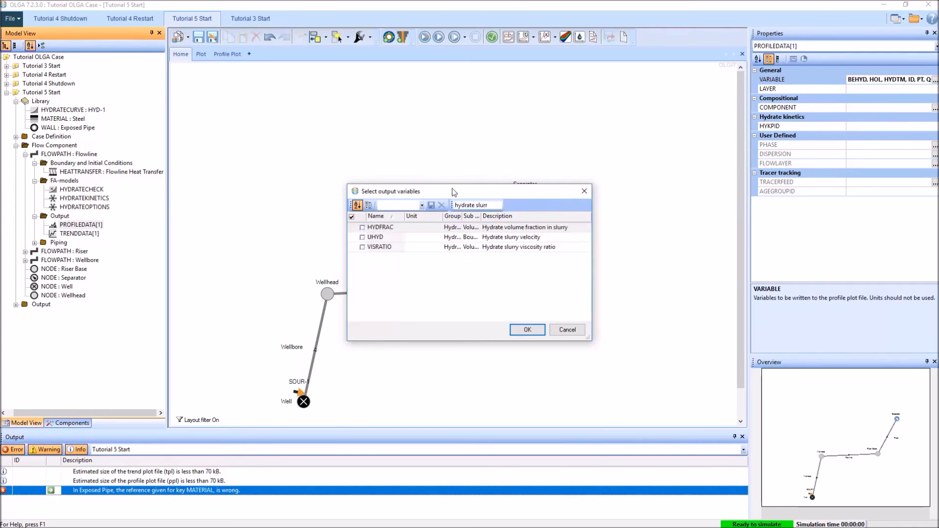
pyautogui.click(362, 247)
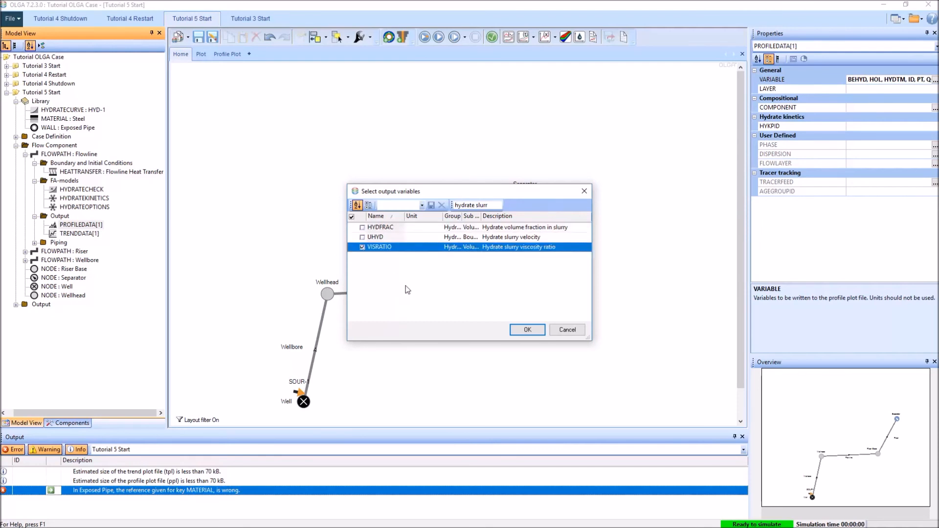
pyautogui.click(525, 335)
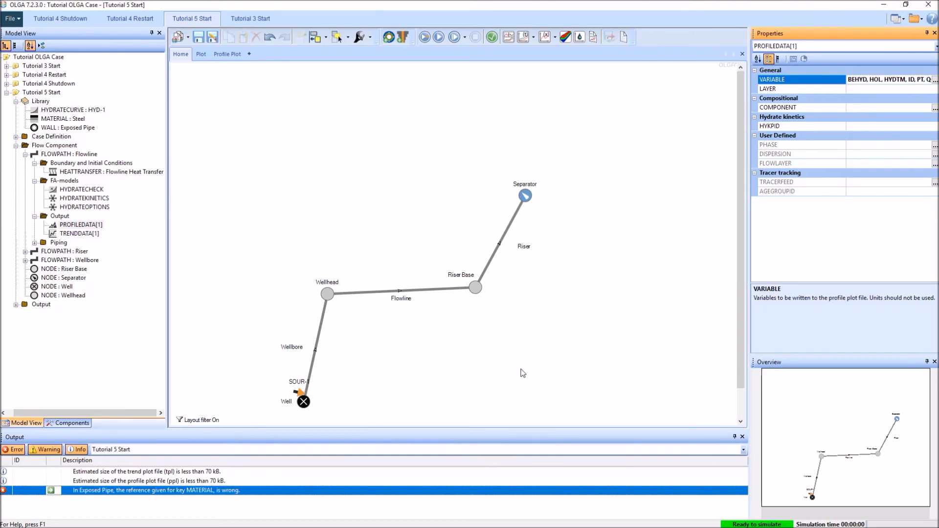
pyautogui.click(521, 369)
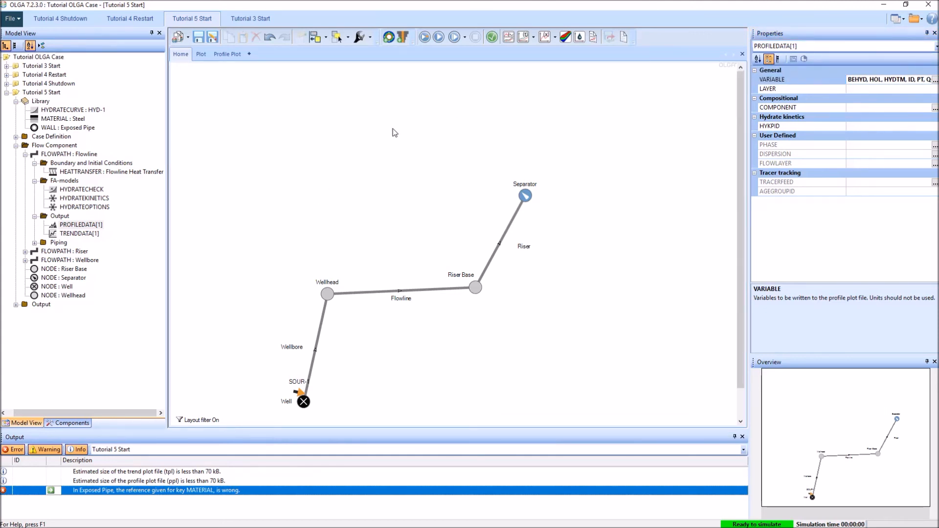
# - Run the Tutorial 5 Start simulation with FATTRACTION at 1 mN/m, close its console and refresh the profile plot
pyautogui.click(424, 38)
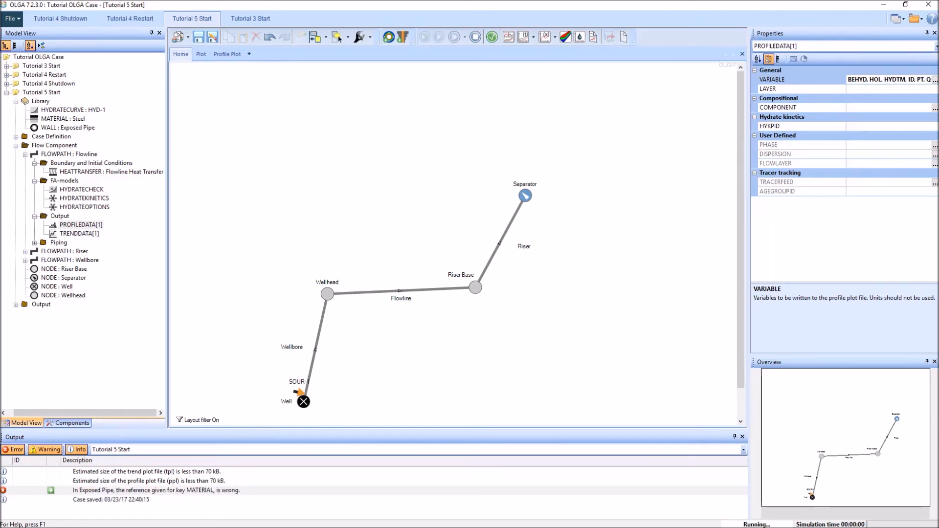
pyautogui.moveTo(287, 193); pyautogui.dragTo(353, 50)
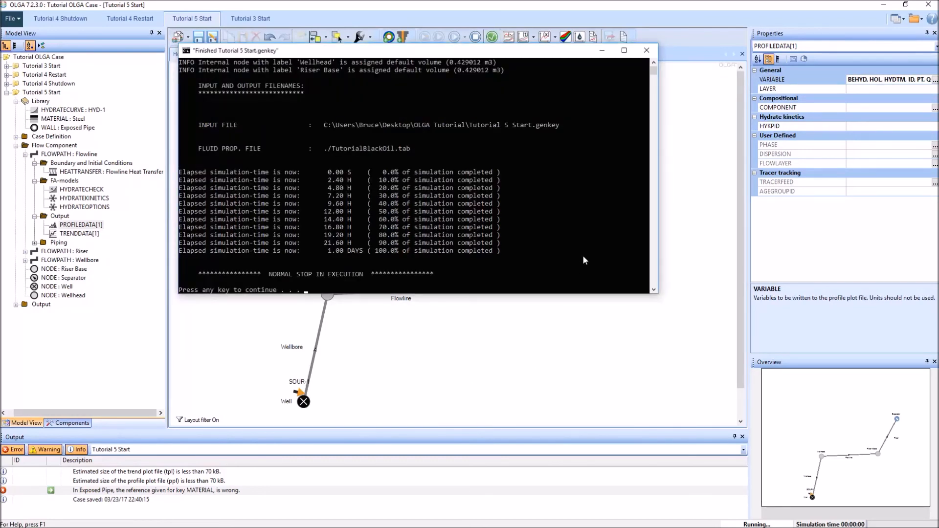
pyautogui.press('Return')
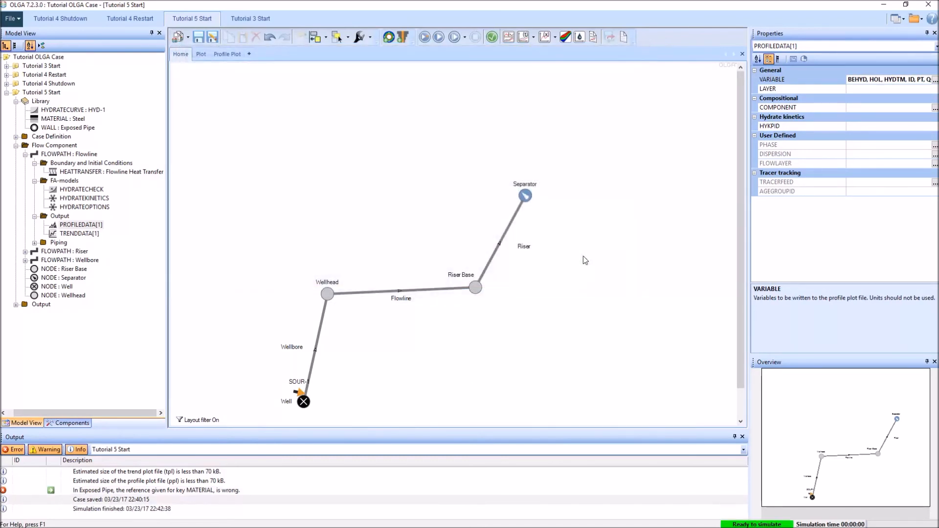
pyautogui.click(227, 53)
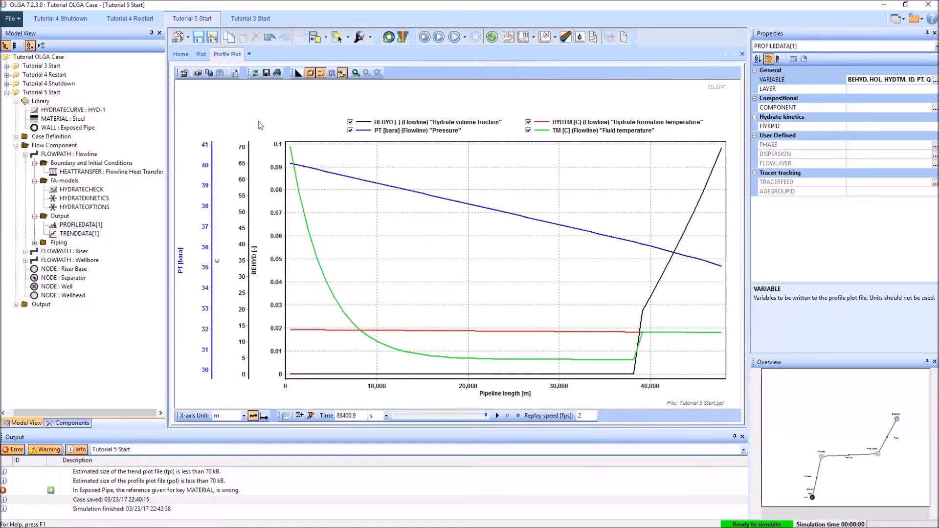
pyautogui.click(256, 73)
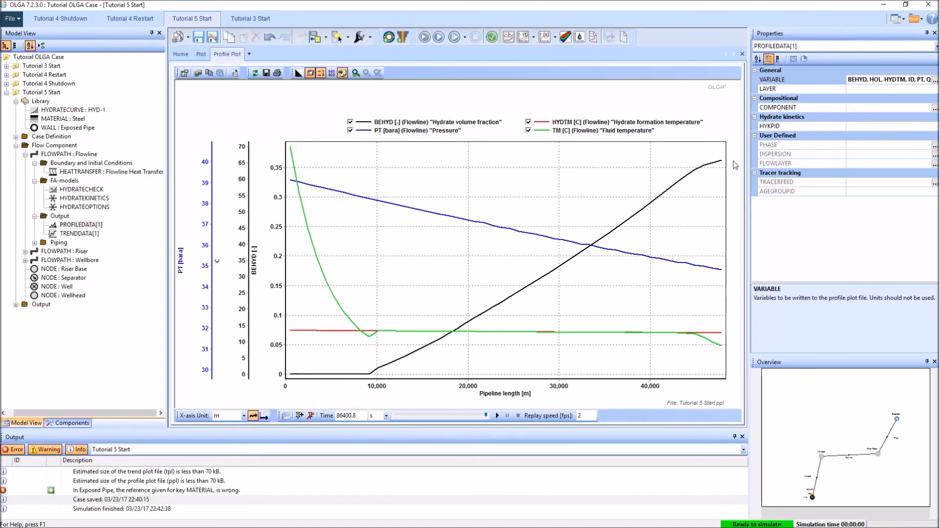
# - Add the Flowline's VISRATIO variable to the profile plot
pyautogui.rightClick(280, 110)
pyautogui.moveTo(304, 127)
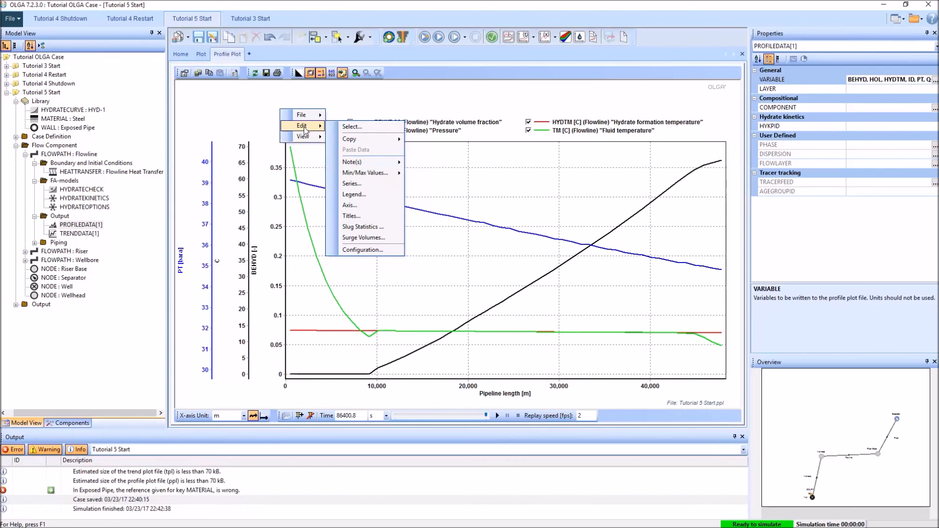
pyautogui.click(366, 129)
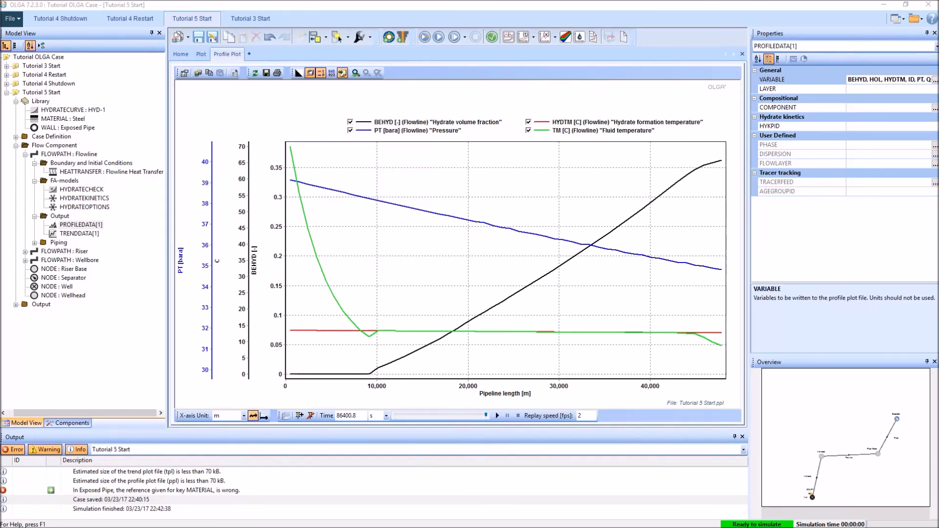
pyautogui.moveTo(122, 117); pyautogui.dragTo(436, 68)
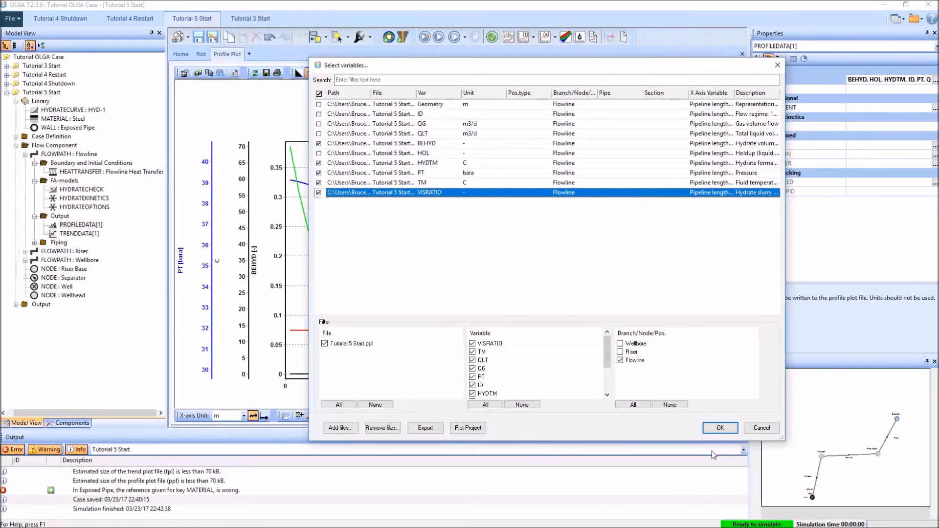
pyautogui.click(720, 428)
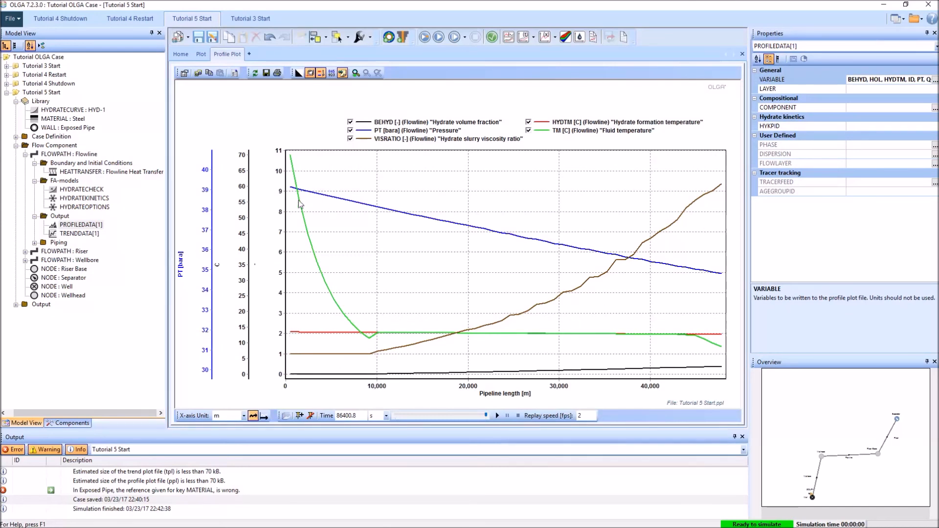
# - Hide the PT, BEHYD, TM and HYDTM curves to examine the hydrate slurry viscosity ratio alone
pyautogui.click(350, 131)
pyautogui.click(332, 122)
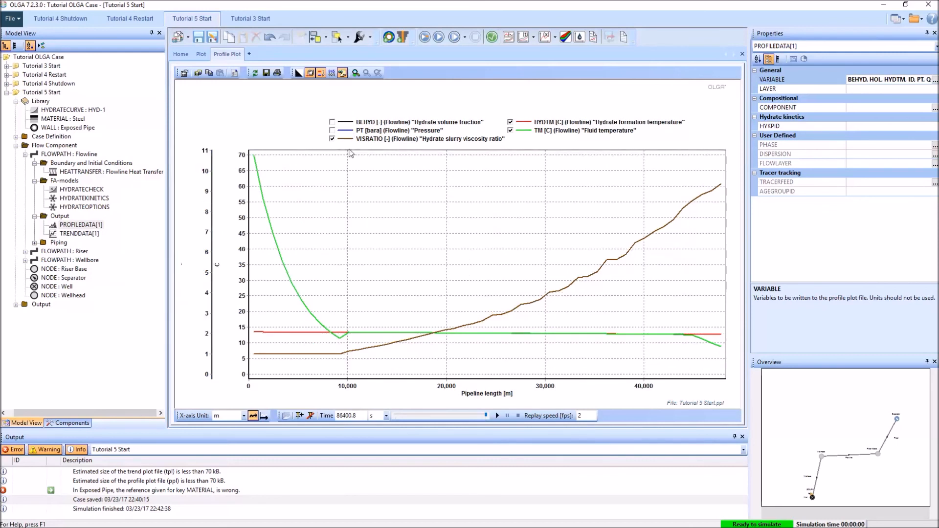
pyautogui.click(511, 131)
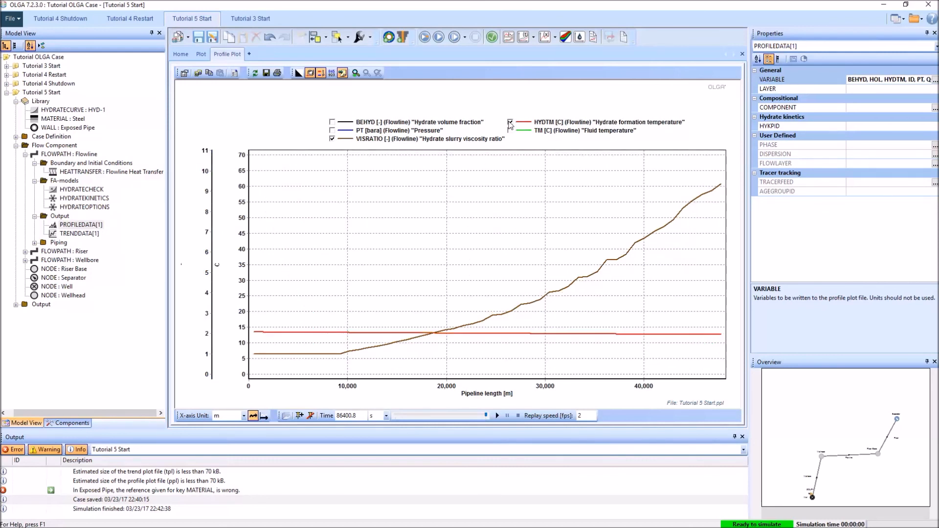
pyautogui.click(510, 122)
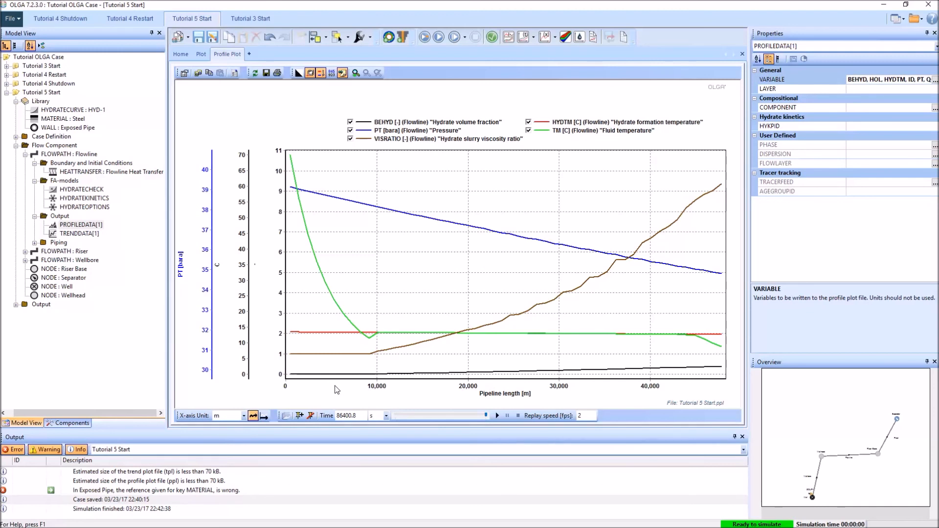
# - Set FATTRACTION to 50 mN/m in the HYDRATEOPTIONS of the Flowline flowpath
pyautogui.click(180, 54)
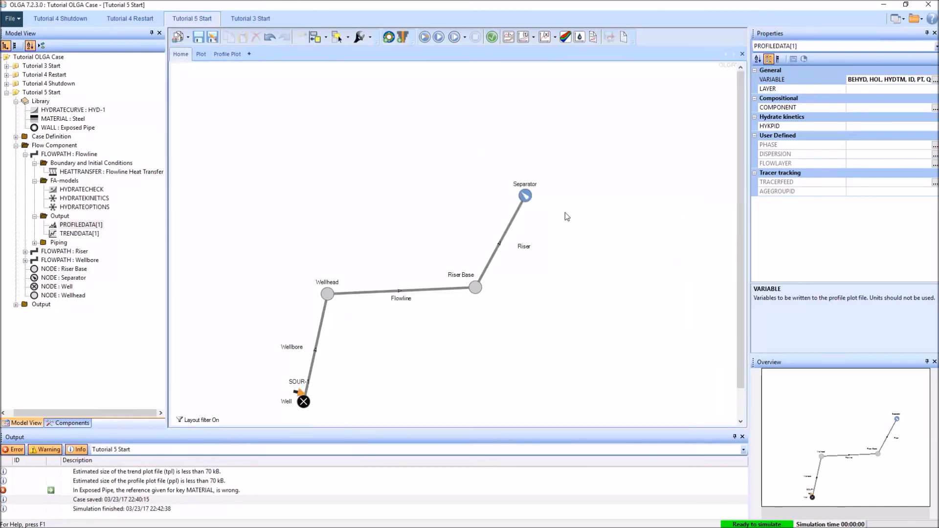
pyautogui.click(87, 206)
pyautogui.click(882, 228)
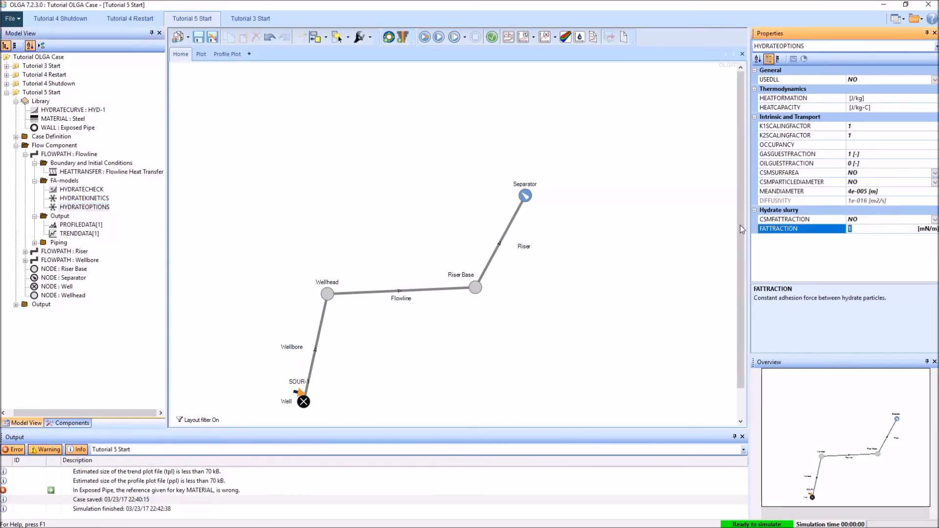
pyautogui.write('50')
pyautogui.press('Return')
pyautogui.click(336, 177)
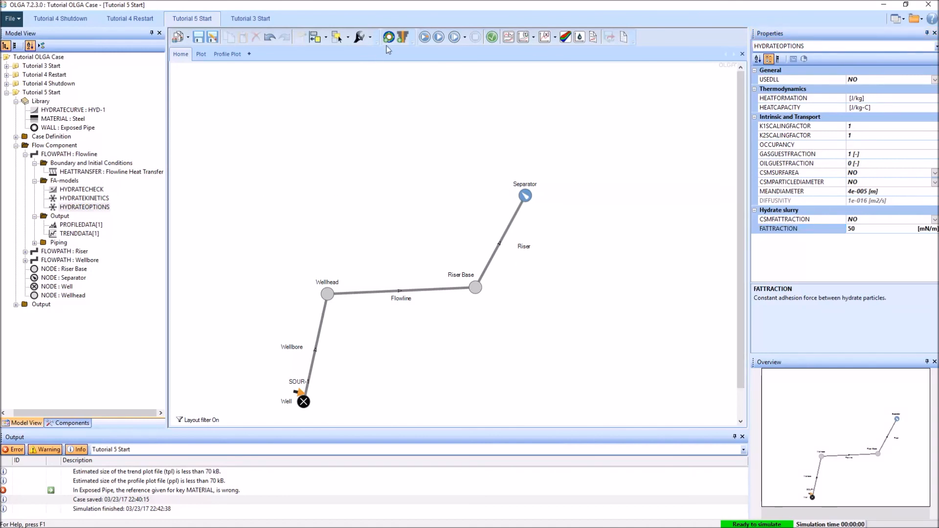
# - Rerun the Tutorial 5 Start simulation with FATTRACTION at 50 mN/m and refresh the profile plot
pyautogui.click(425, 37)
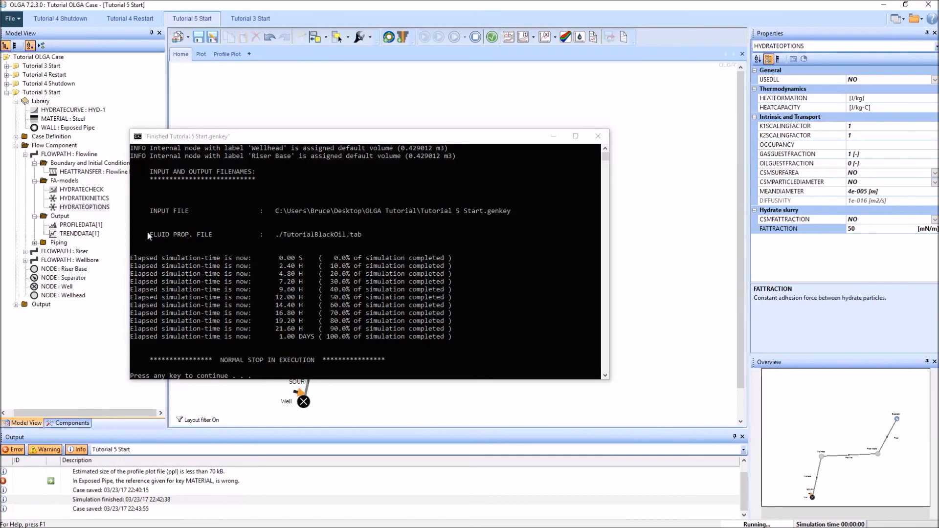
pyautogui.click(227, 54)
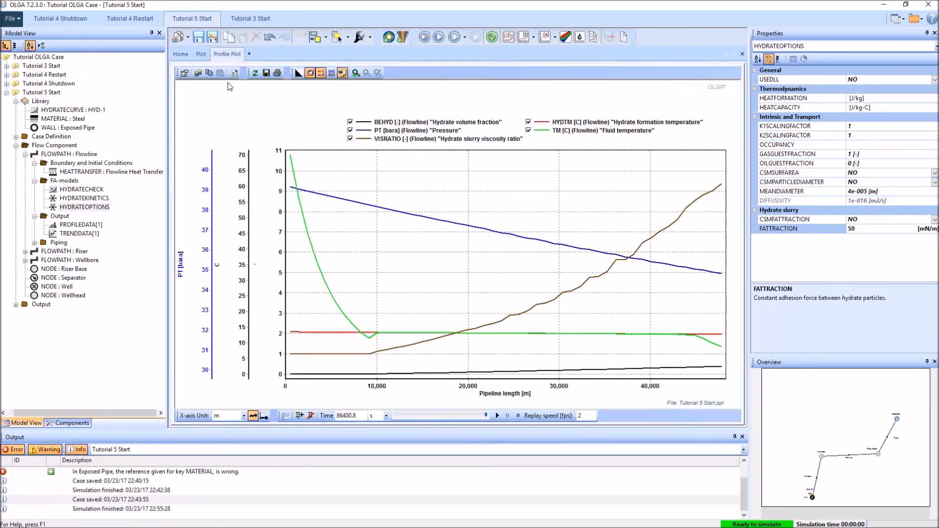
pyautogui.click(255, 74)
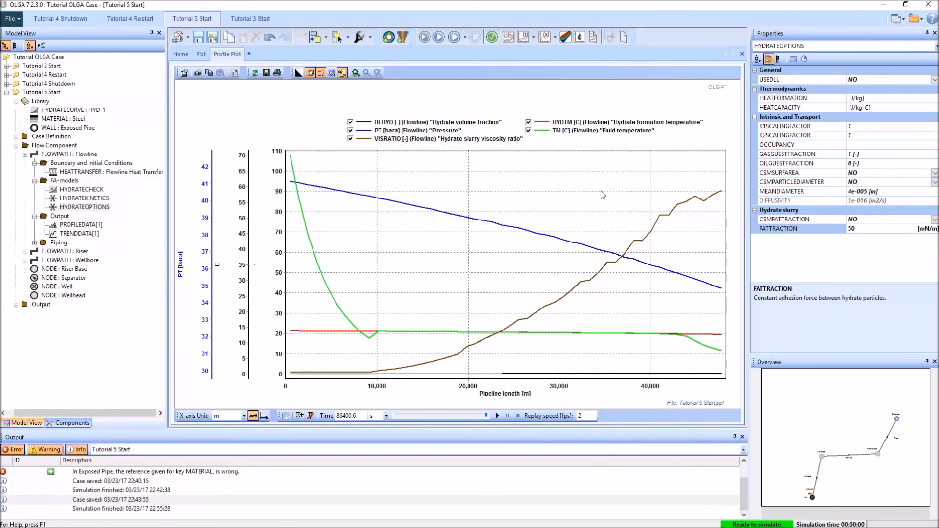
# - Read the profile plot's curve values at a pipeline length of about 46020 m and return to the network diagram
pyautogui.rightClick(593, 100)
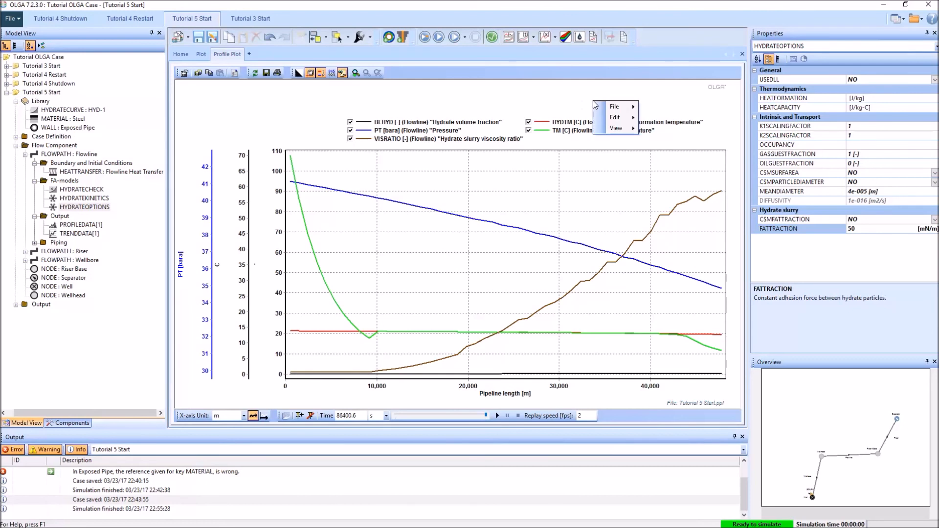
pyautogui.moveTo(636, 119)
pyautogui.click(706, 220)
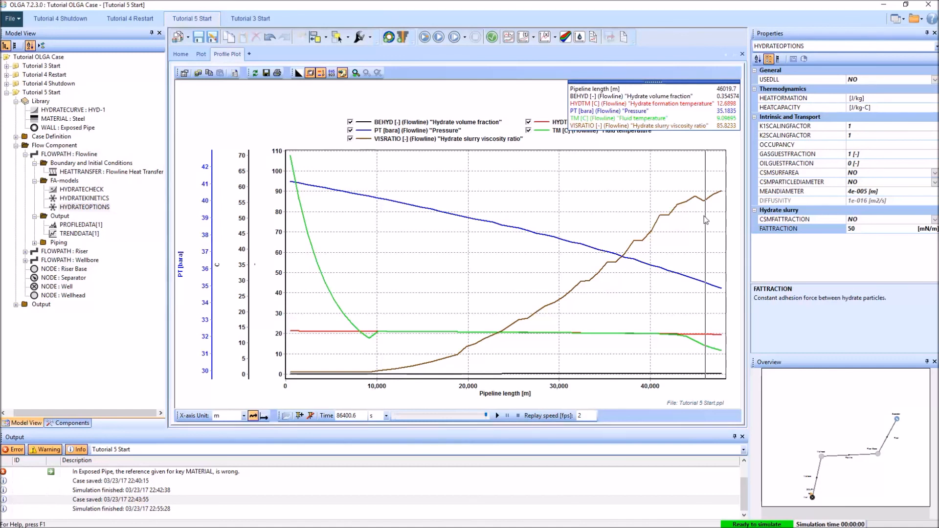
pyautogui.click(180, 56)
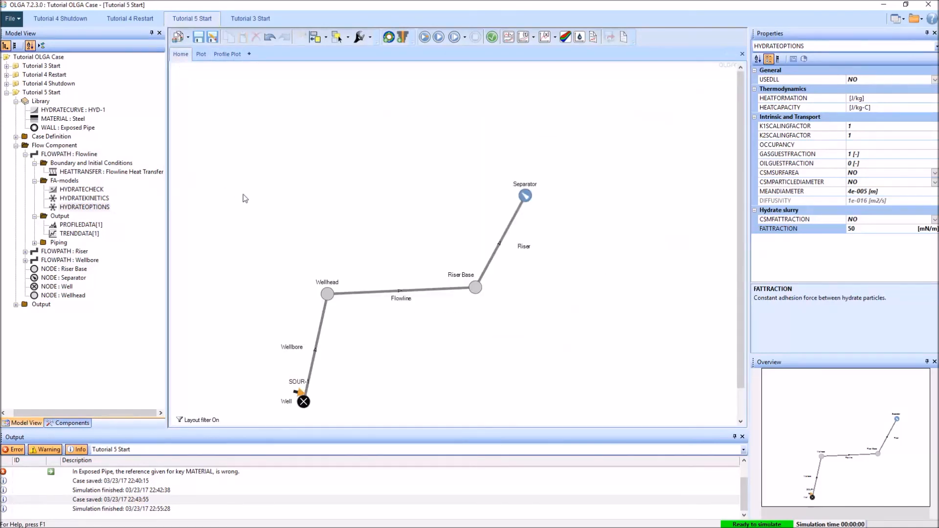